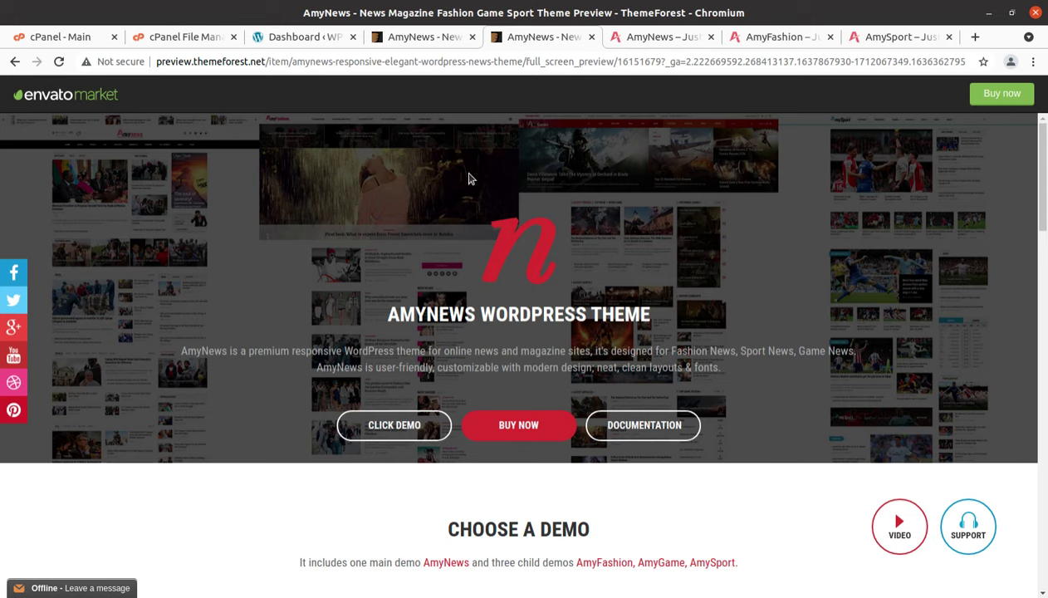
# Review the AmyNews theme's ThemeForest item page, covering its preview, license details and theme introduction
pyautogui.click(408, 41)
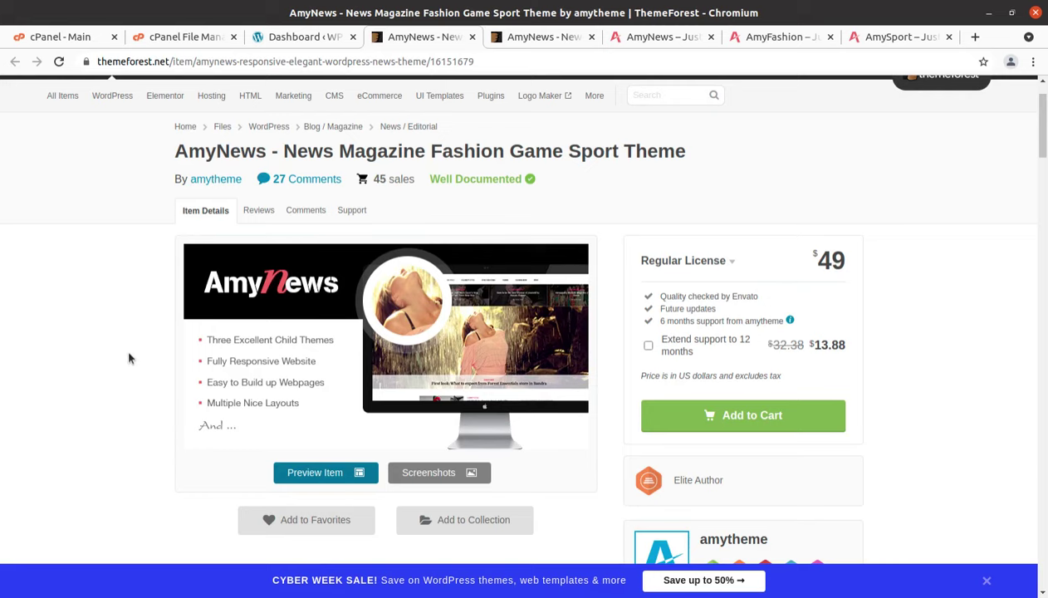
pyautogui.scroll(-3, 128, 358)
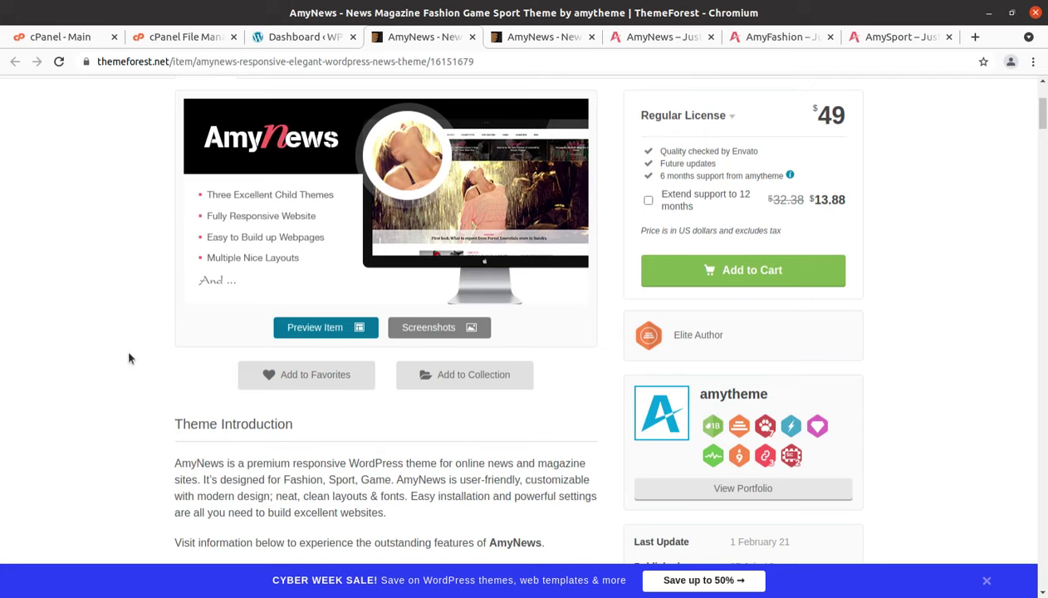
pyautogui.scroll(-1, 129, 358)
pyautogui.scroll(-2, 128, 358)
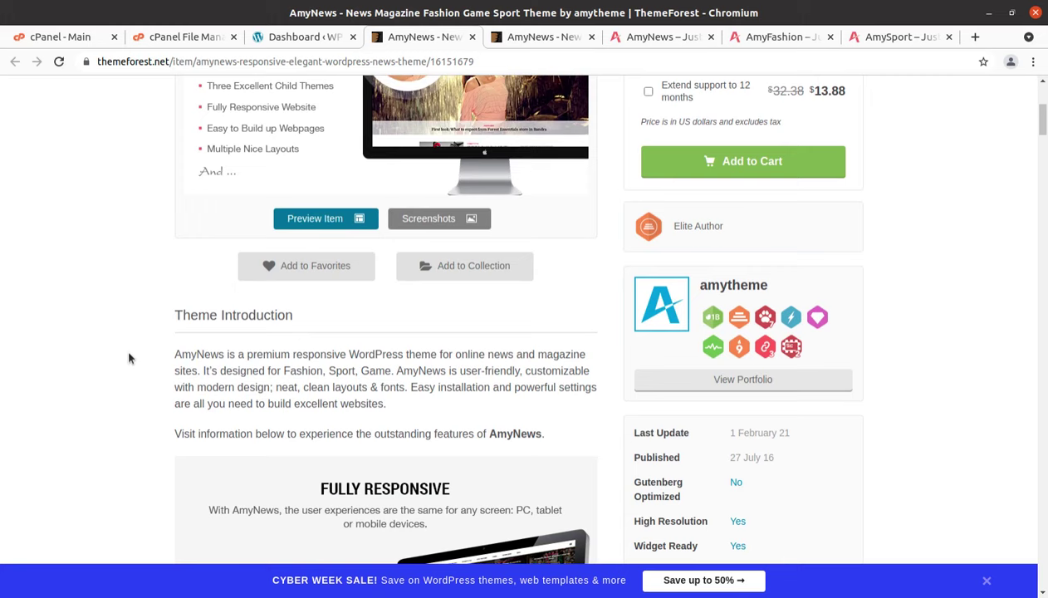
pyautogui.scroll(5, 129, 358)
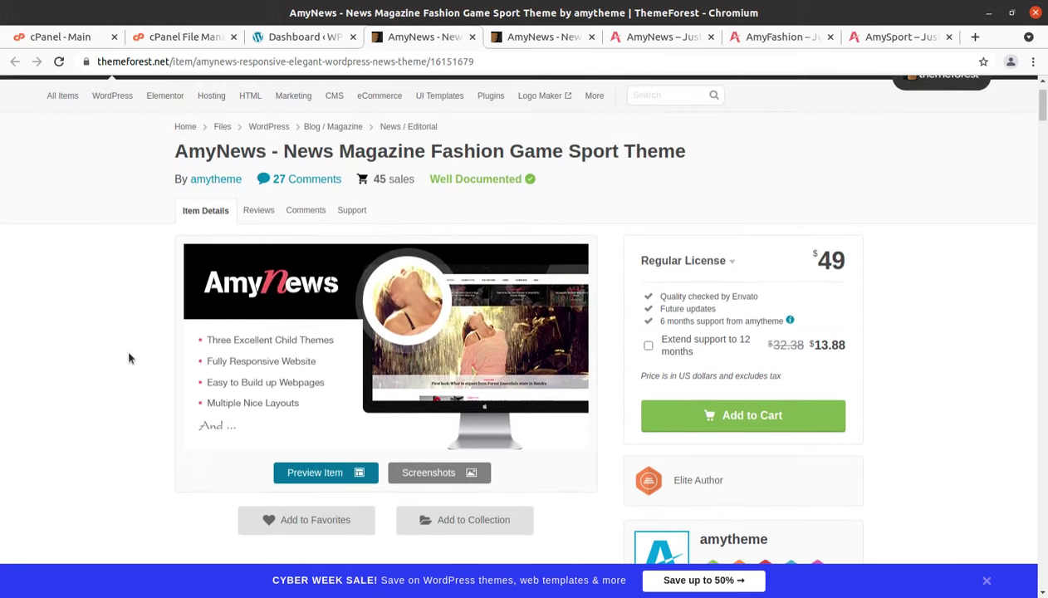
pyautogui.scroll(-8, 129, 358)
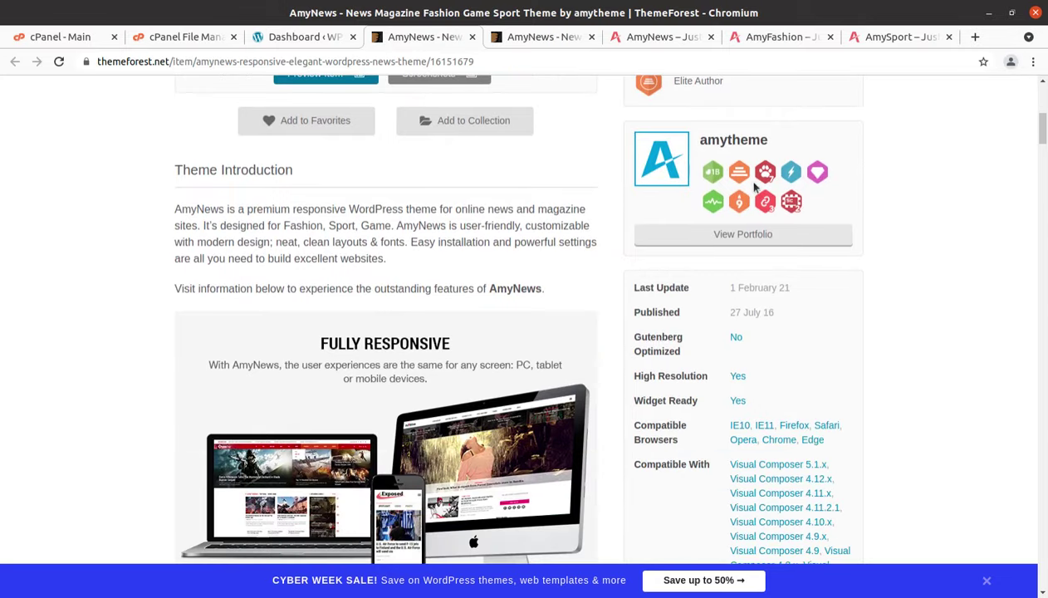
# Check the author's Elite Author status and the theme's published and last update dates on the item page
pyautogui.moveTo(770, 139); pyautogui.dragTo(670, 157)
pyautogui.scroll(2, 731, 158)
pyautogui.click(713, 155)
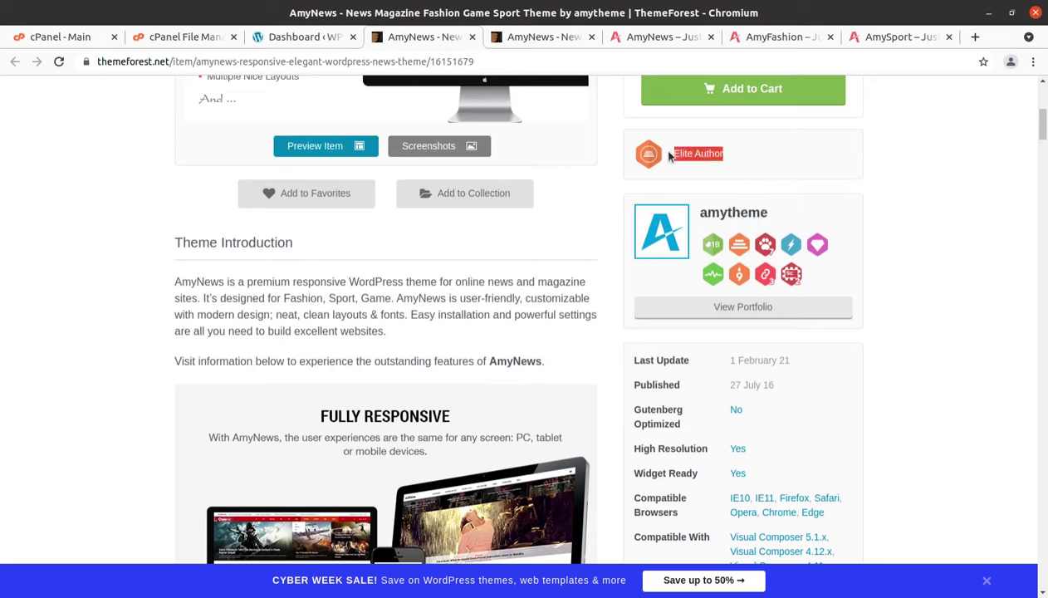
pyautogui.moveTo(777, 385); pyautogui.dragTo(722, 388)
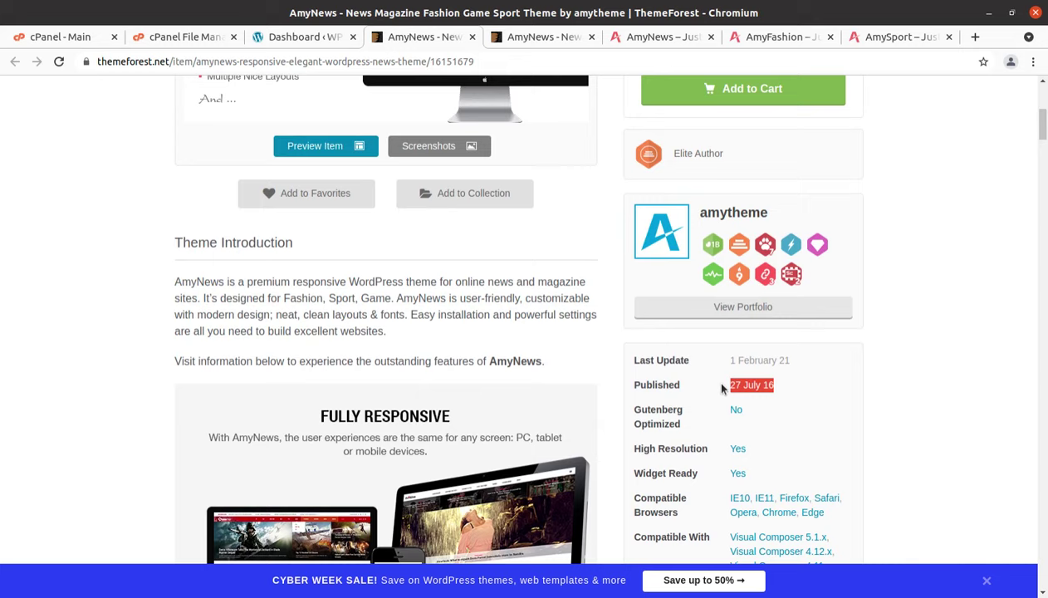
pyautogui.moveTo(792, 360); pyautogui.dragTo(719, 362)
pyautogui.click(147, 423)
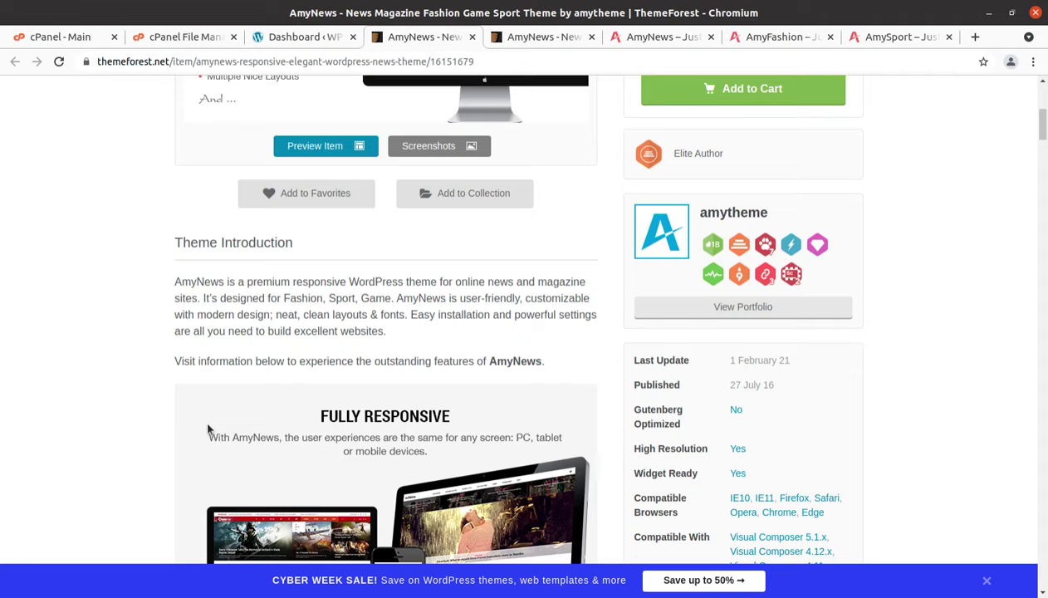
# Read through the theme's feature sections, from responsiveness, plugins and layouts to shortcodes, widgets, sidebars and the compact sticky menu
pyautogui.scroll(-3, 387, 439)
pyautogui.scroll(-3, 388, 438)
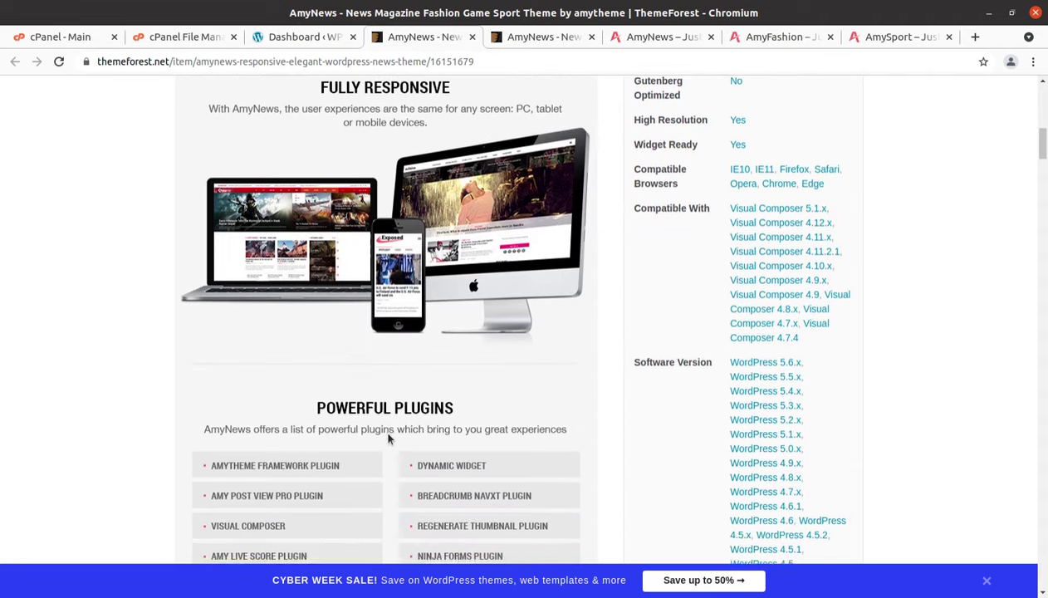
pyautogui.scroll(-3, 387, 439)
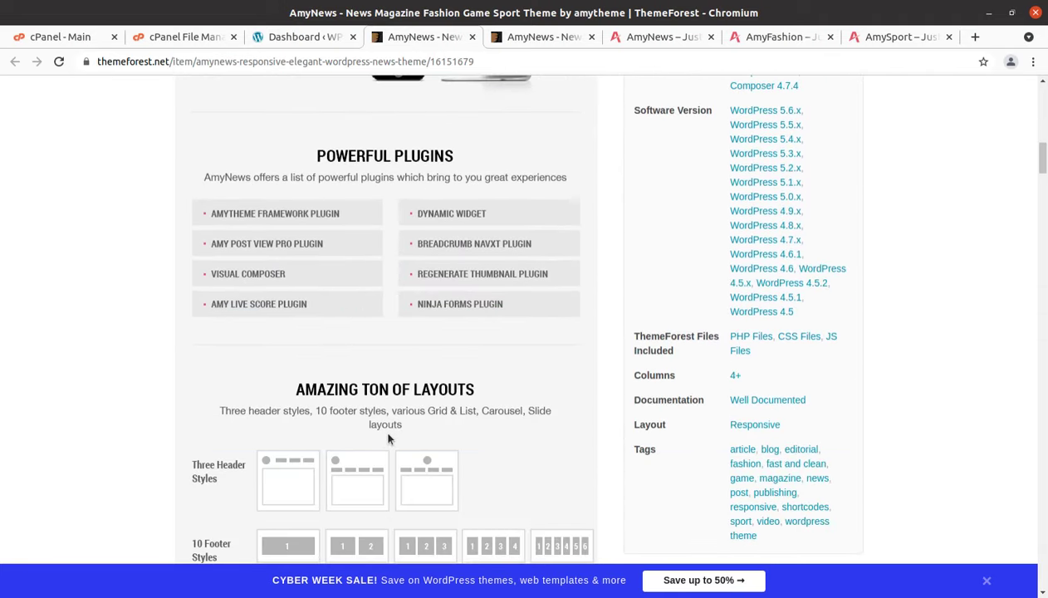
pyautogui.scroll(-6, 388, 439)
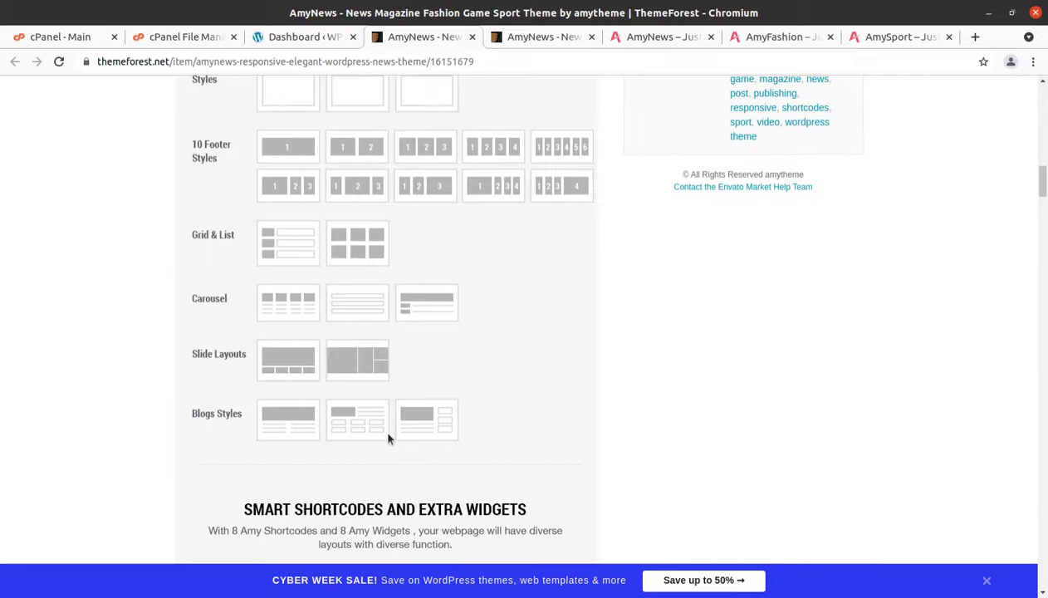
pyautogui.scroll(-5, 388, 439)
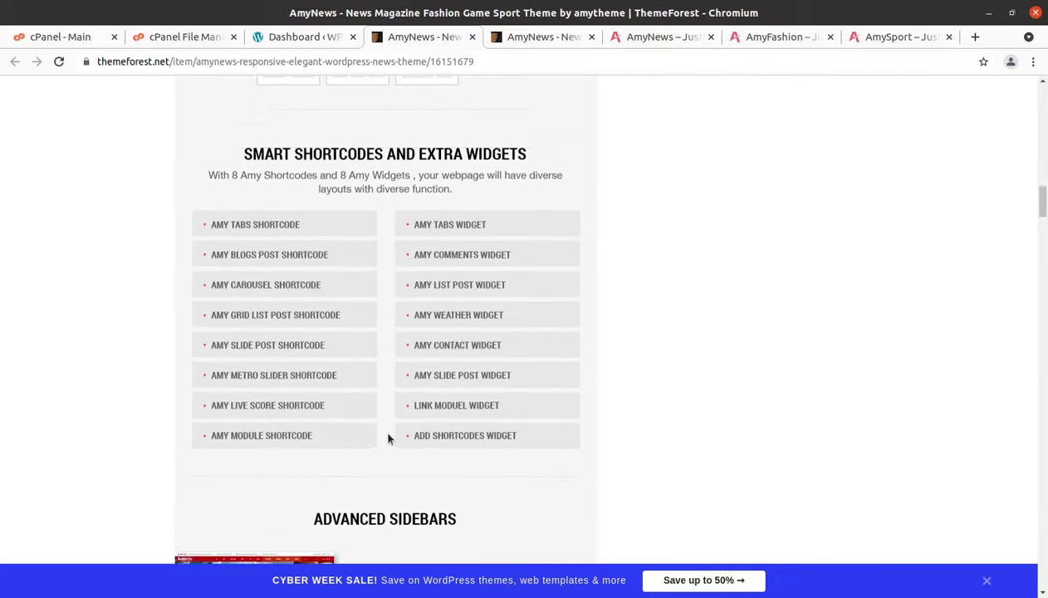
pyautogui.scroll(-7, 389, 439)
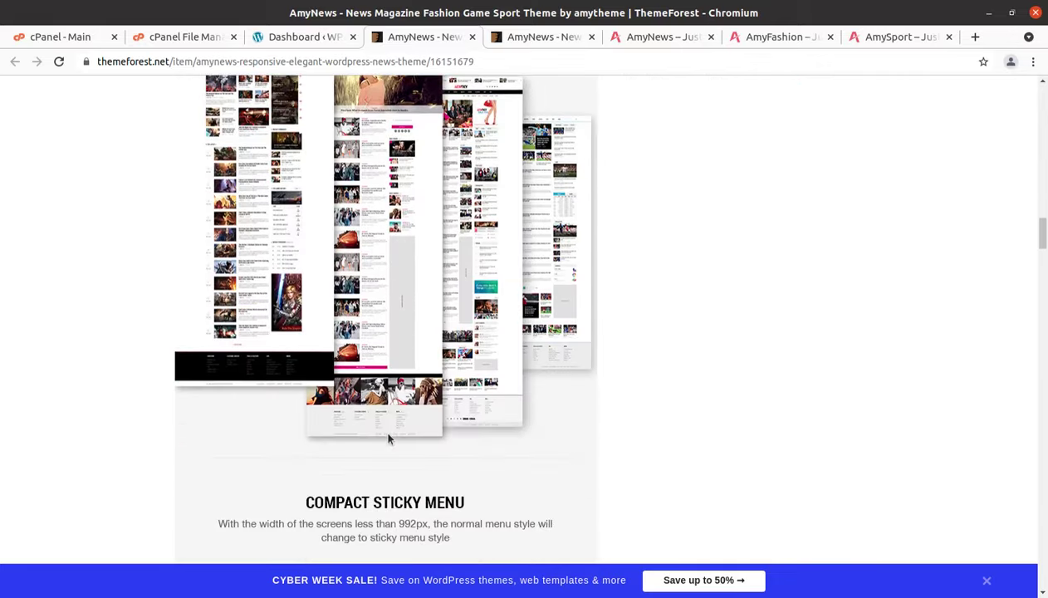
pyautogui.scroll(-1, 388, 439)
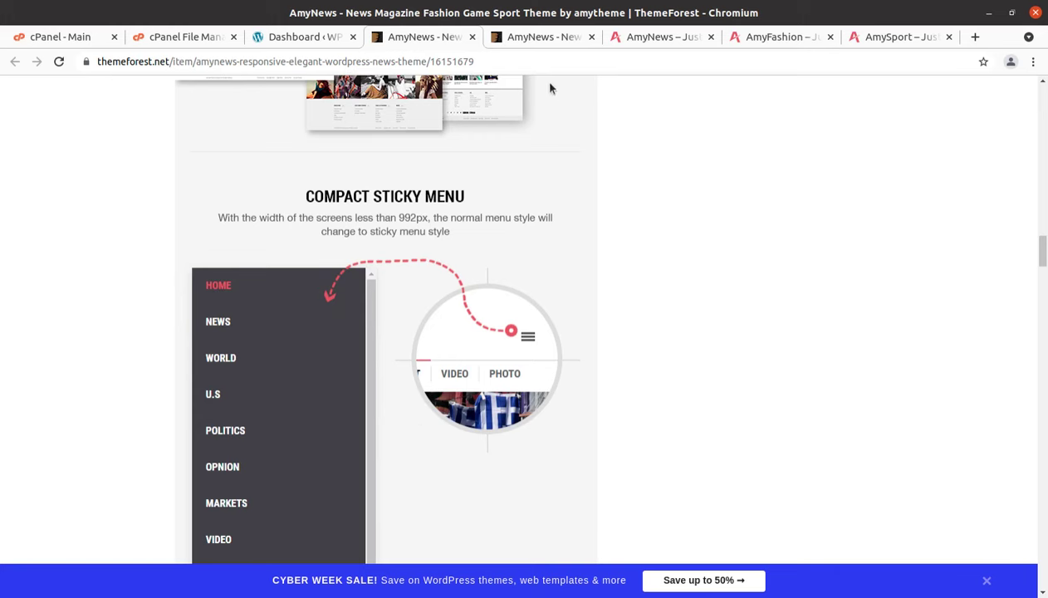
# Explore the AmyNews demo homepage and look through its article "Cameron's resistance to compulsory sex education is harmful"
pyautogui.click(635, 44)
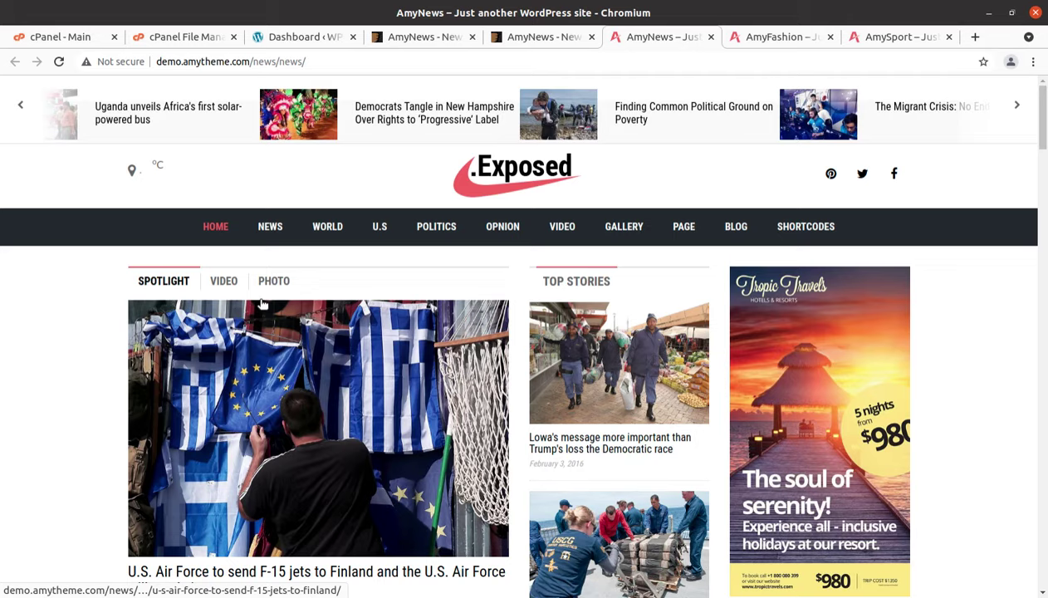
pyautogui.scroll(-3, 263, 305)
pyautogui.scroll(2, 262, 305)
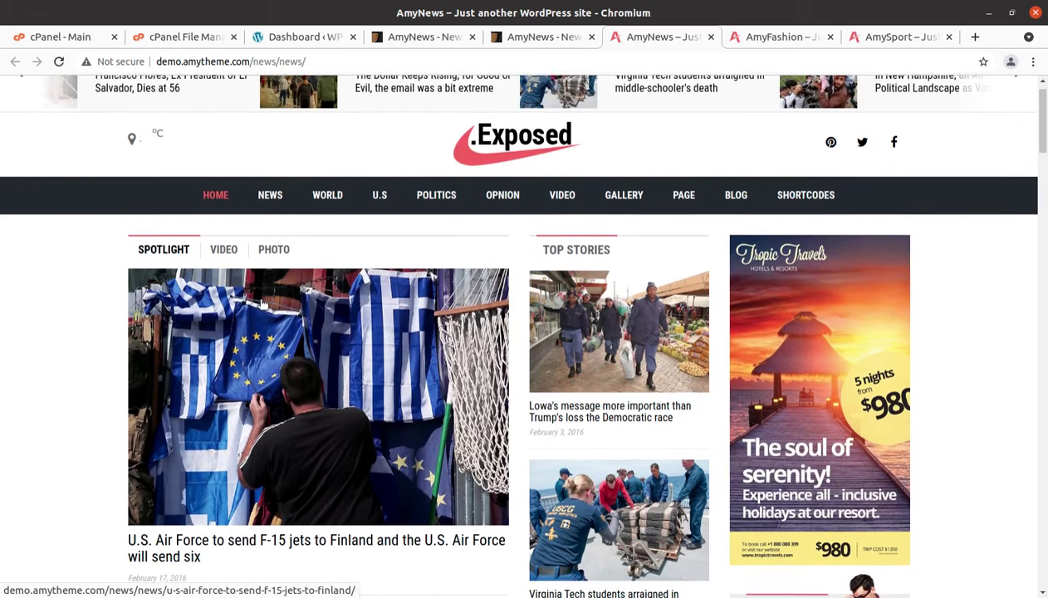
pyautogui.scroll(1, 263, 305)
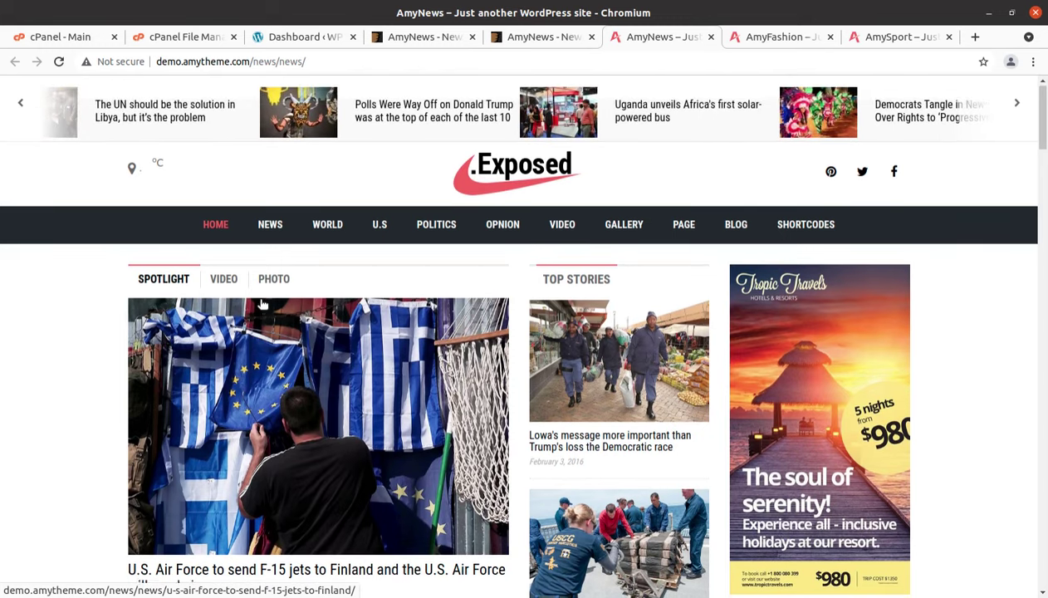
pyautogui.scroll(-5, 262, 304)
pyautogui.scroll(-5, 263, 305)
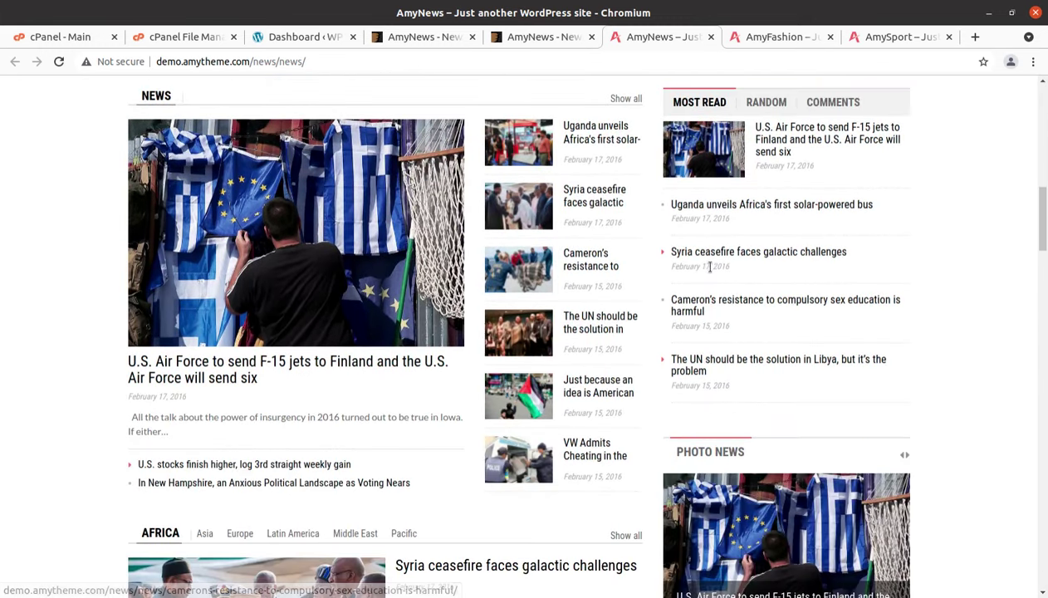
pyautogui.click(585, 264)
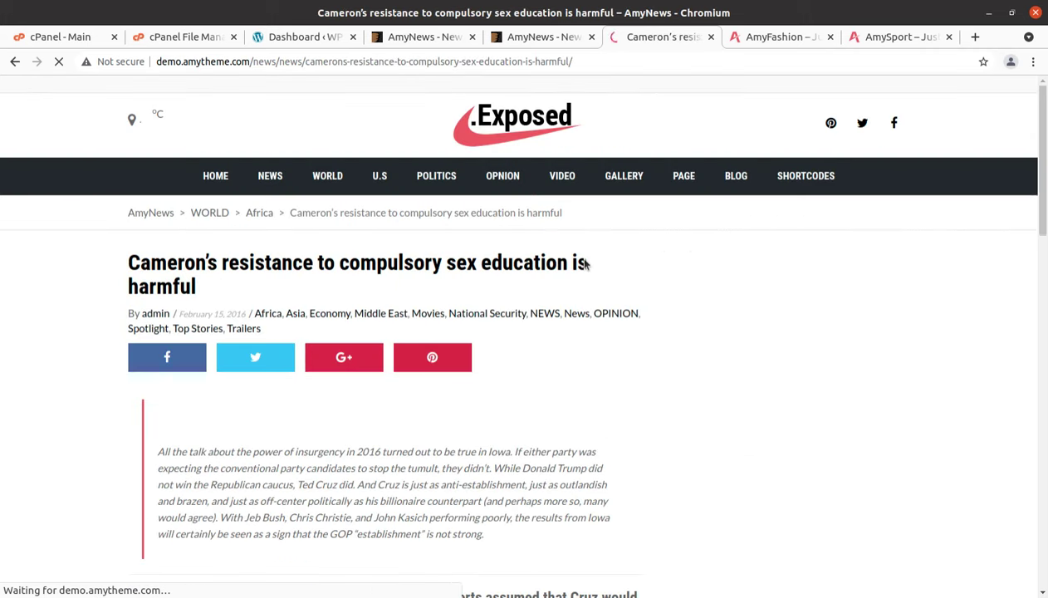
pyautogui.scroll(-8, 581, 264)
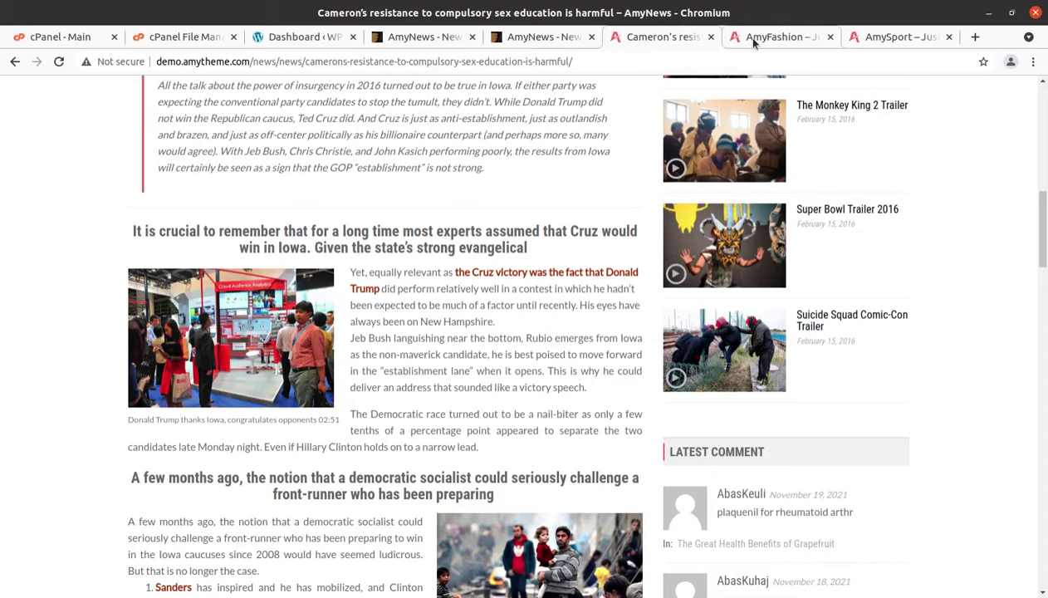
# Explore the AmyFashion demo homepage and look through its article "This Polarizing Pants Trend Might Be on Its Way Out"
pyautogui.click(743, 37)
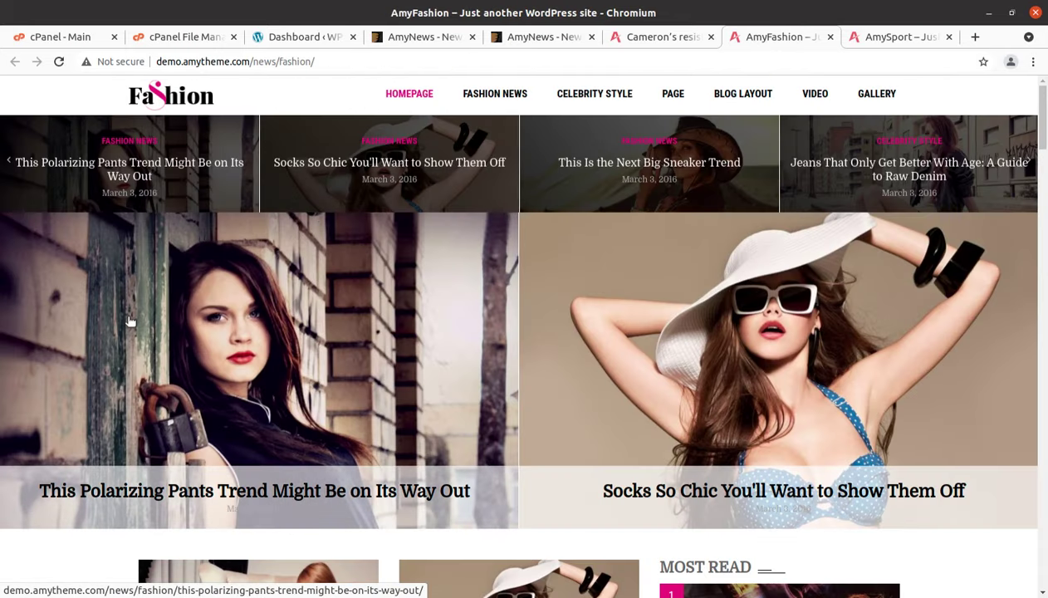
pyautogui.scroll(-5, 131, 321)
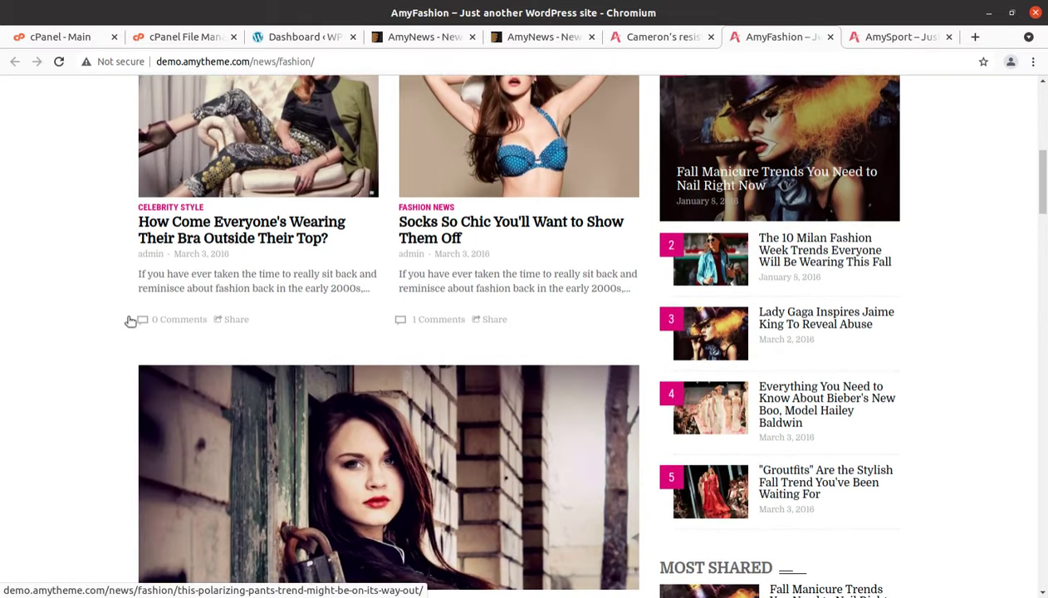
pyautogui.scroll(-3, 131, 322)
pyautogui.click(173, 313)
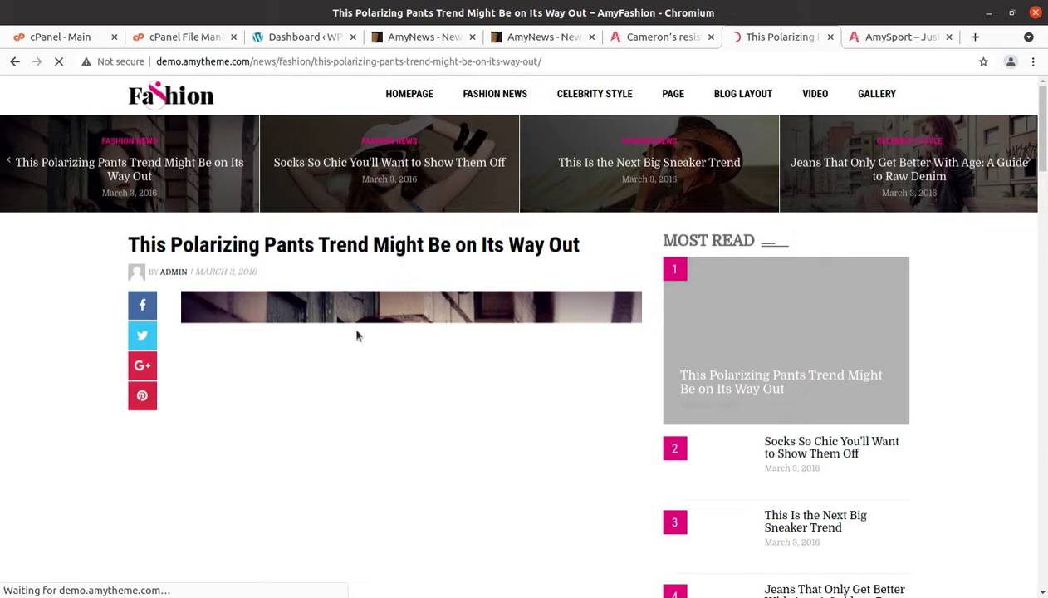
pyautogui.scroll(-5, 397, 368)
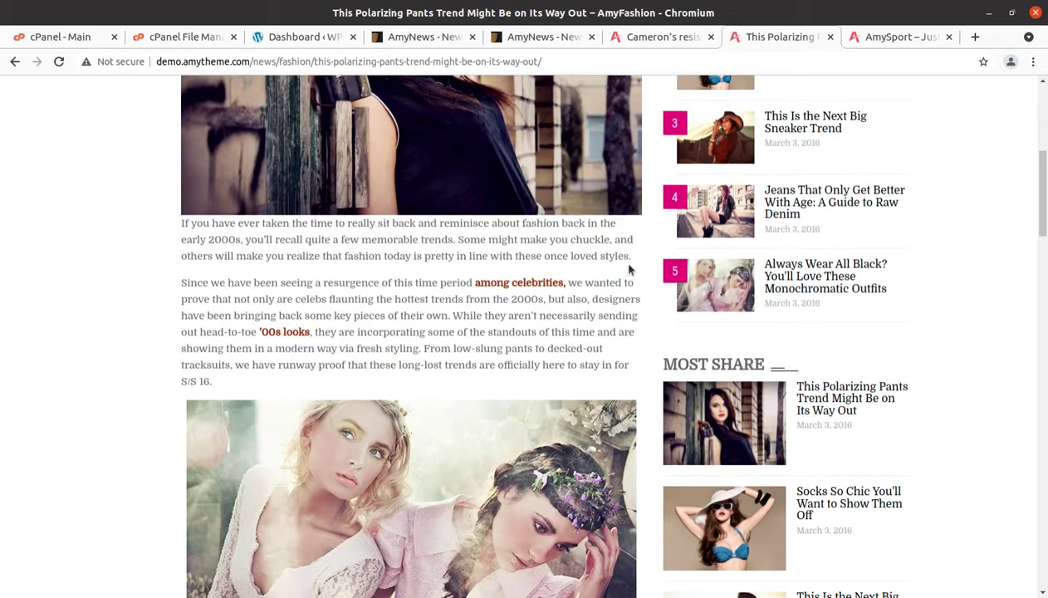
# Explore the AmySport demo homepage and look through its AC Milan 5-0 Alessandria article down to the comment form
pyautogui.click(884, 40)
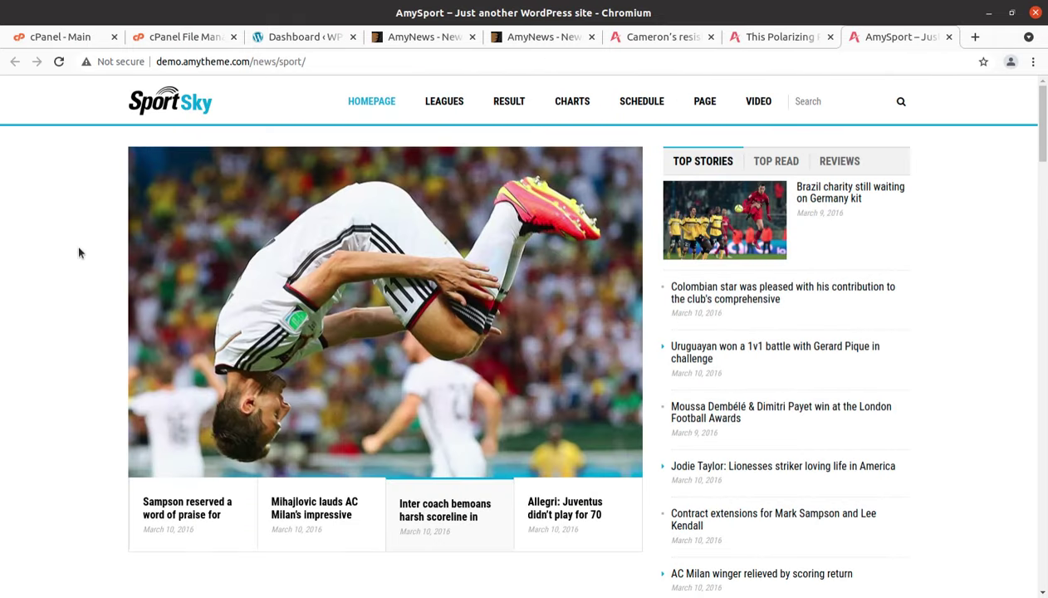
pyautogui.scroll(-5, 79, 252)
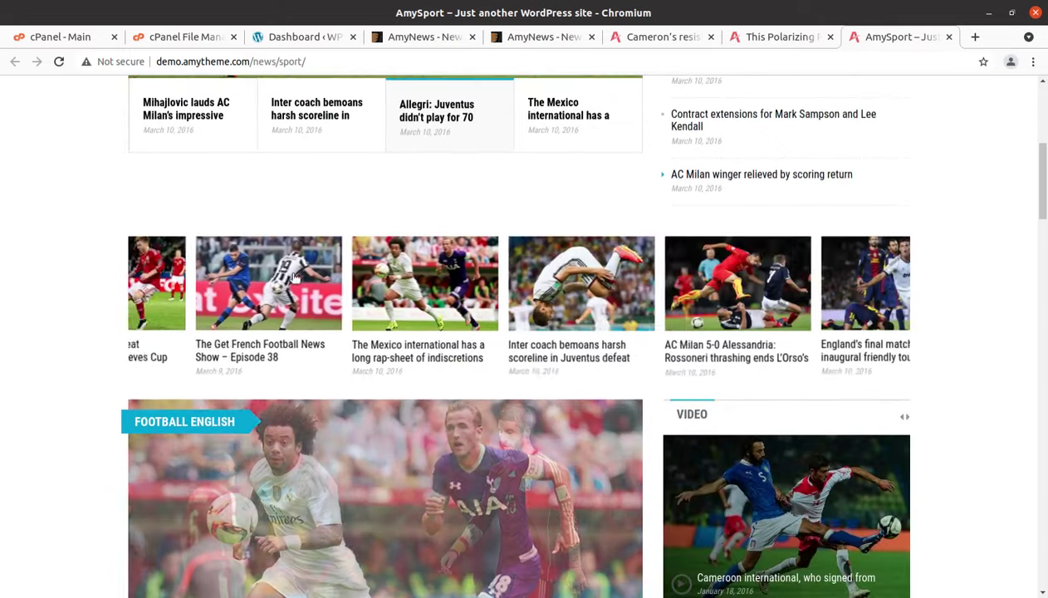
pyautogui.click(338, 352)
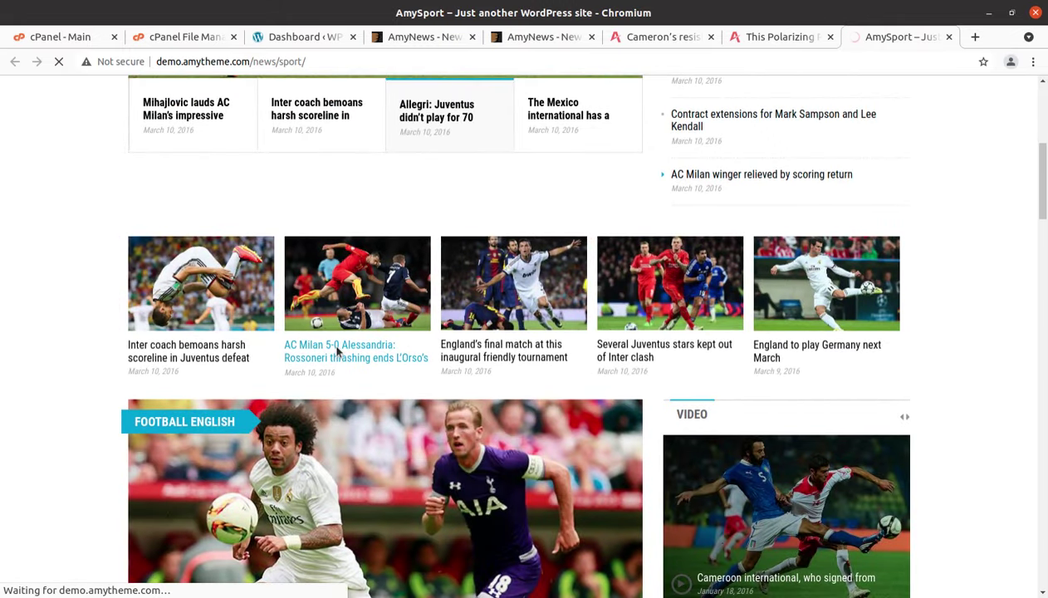
pyautogui.scroll(-3, 338, 351)
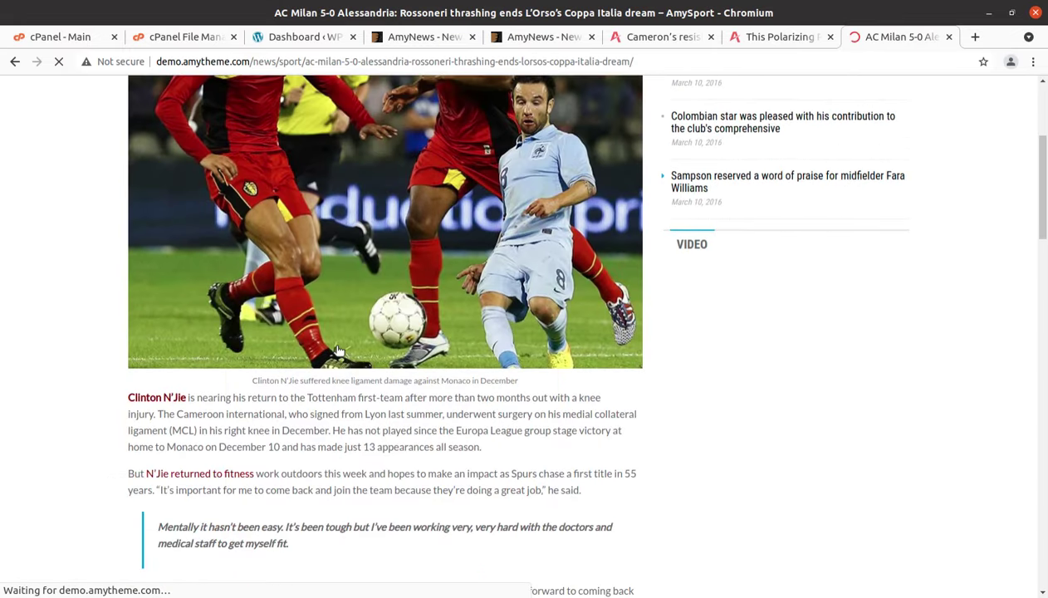
pyautogui.scroll(-4, 338, 353)
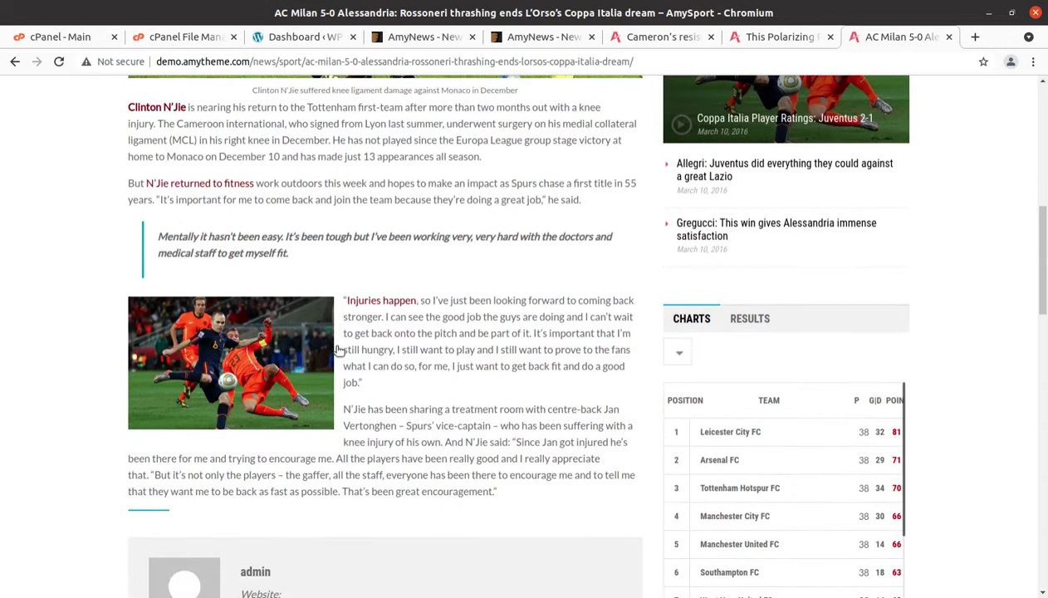
pyautogui.scroll(-3, 338, 352)
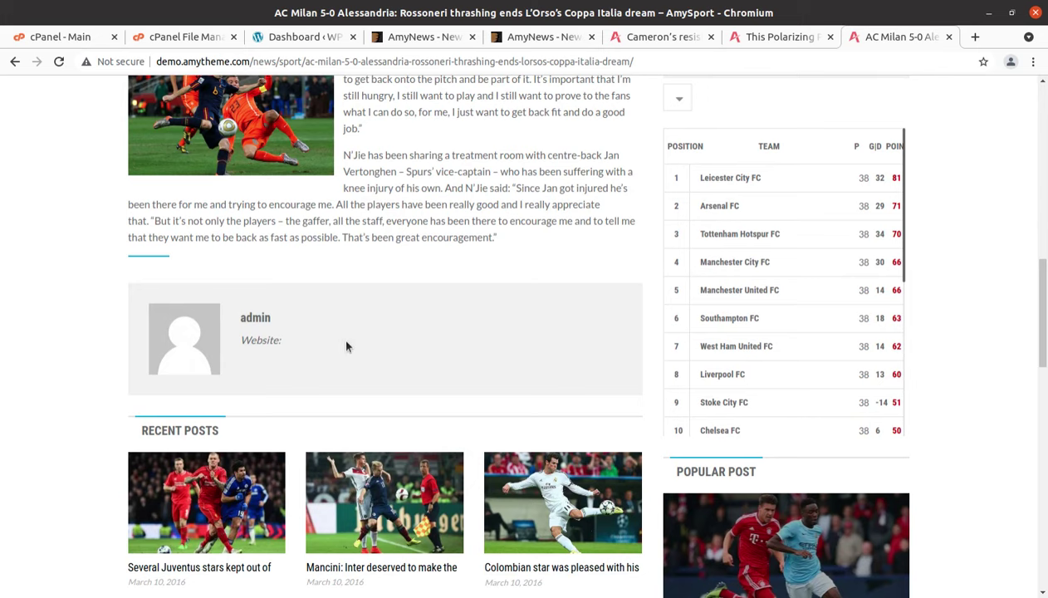
pyautogui.scroll(-5, 347, 346)
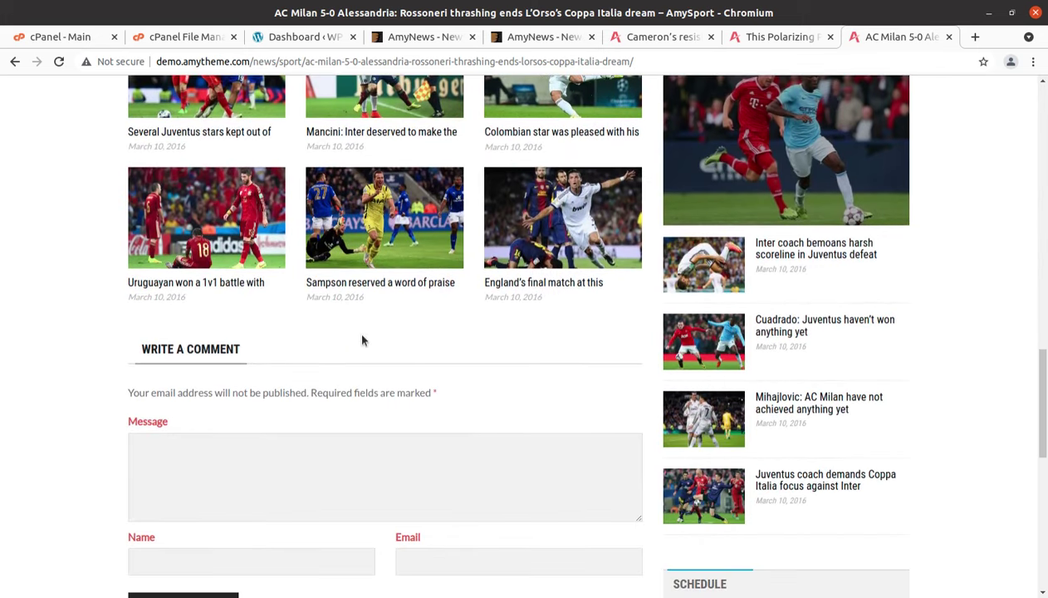
pyautogui.scroll(1, 382, 230)
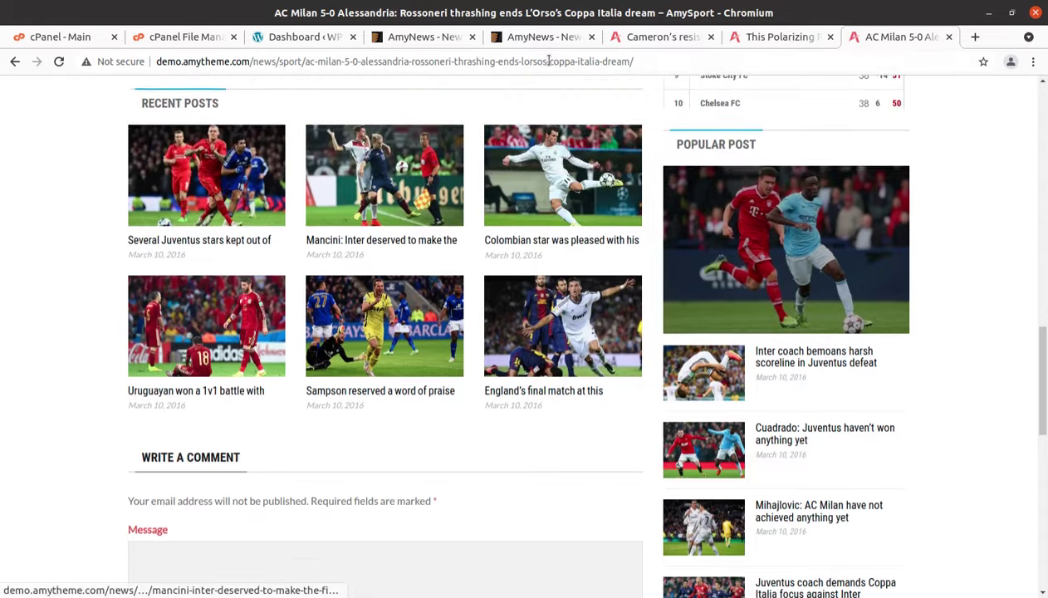
# Revisit the open demo pages and the ThemeForest item page briefly, and return to the WP Themes site's WordPress dashboard
pyautogui.click(656, 37)
pyautogui.click(786, 39)
pyautogui.click(889, 38)
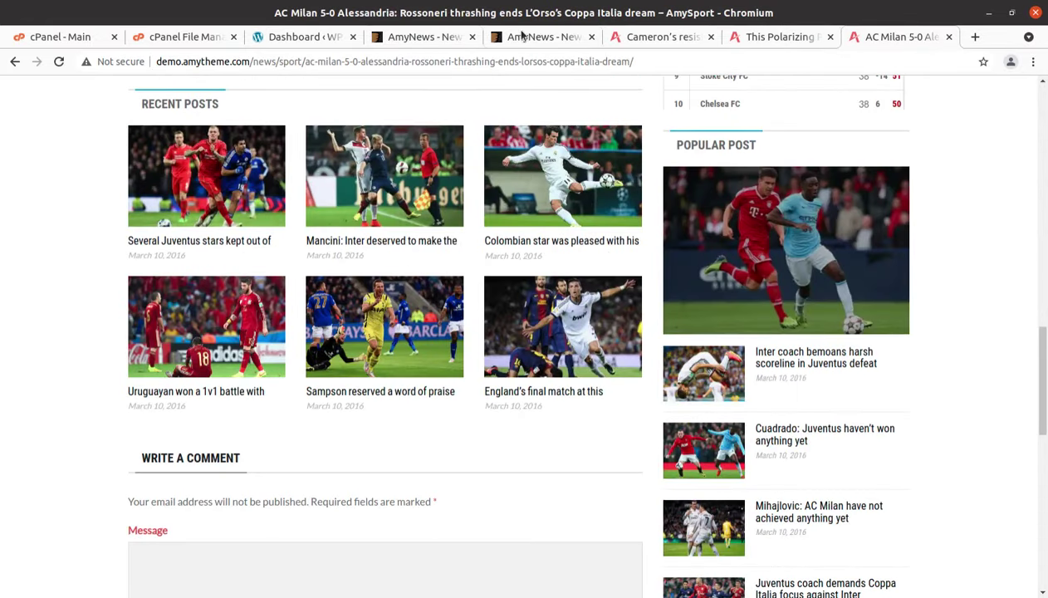
pyautogui.click(405, 36)
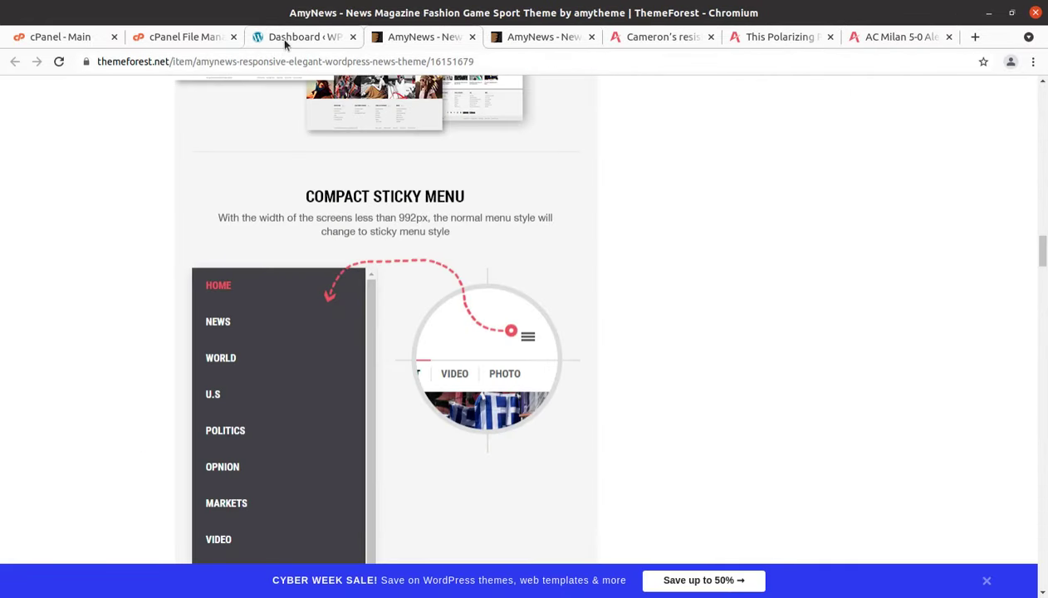
pyautogui.click(284, 40)
pyautogui.scroll(3, 220, 242)
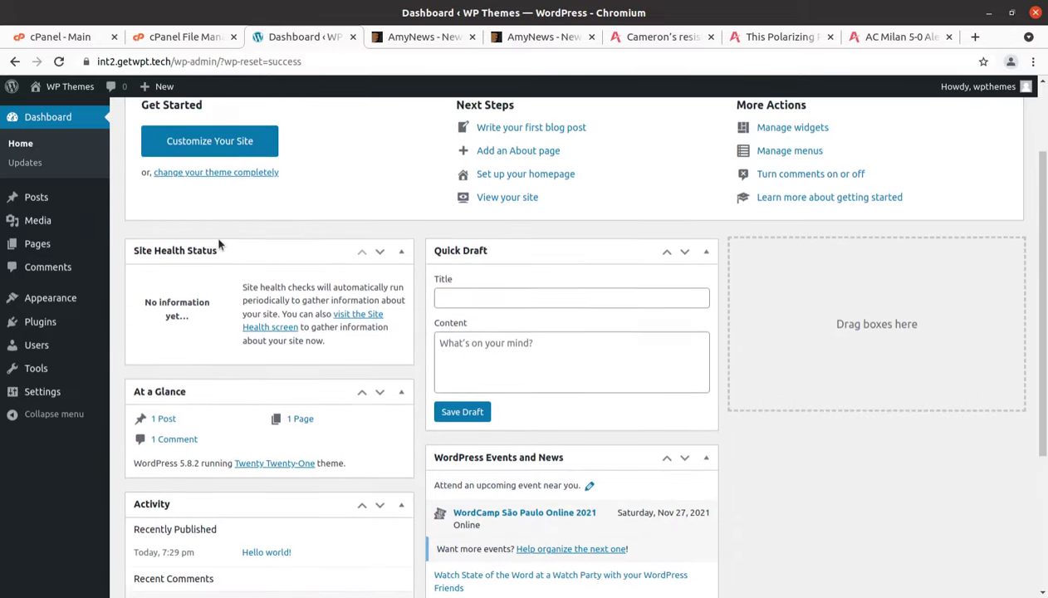
# Switch to the file manager and examine the three child themes in the amynews_v1.1.6 package's child-themes folder
pyautogui.scroll(3, 220, 242)
pyautogui.scroll(-2, 220, 243)
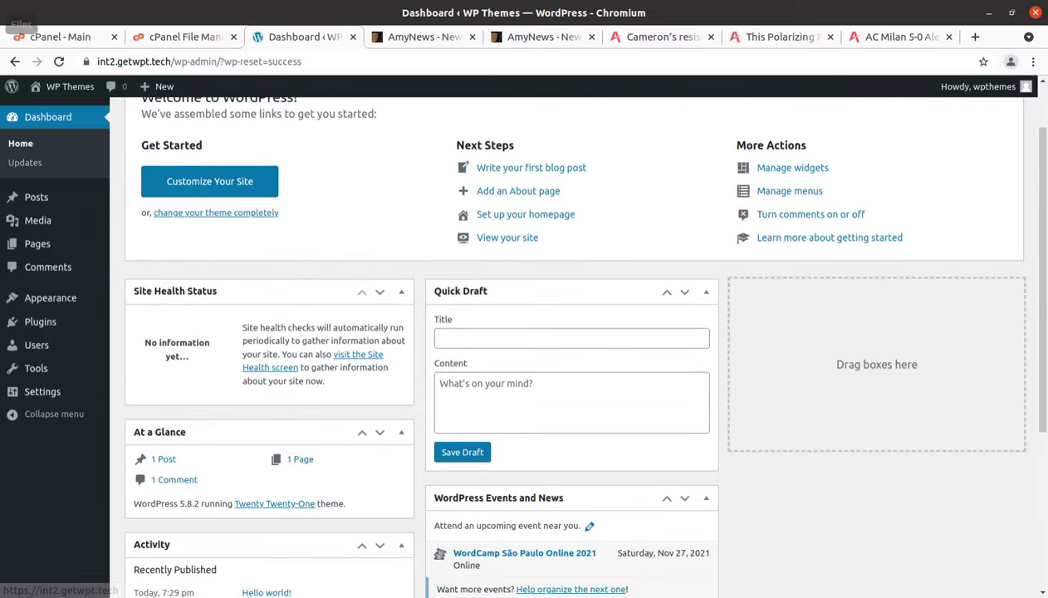
pyautogui.hotkey('alt', 'Tab')
pyautogui.click(257, 231)
pyautogui.click(232, 133)
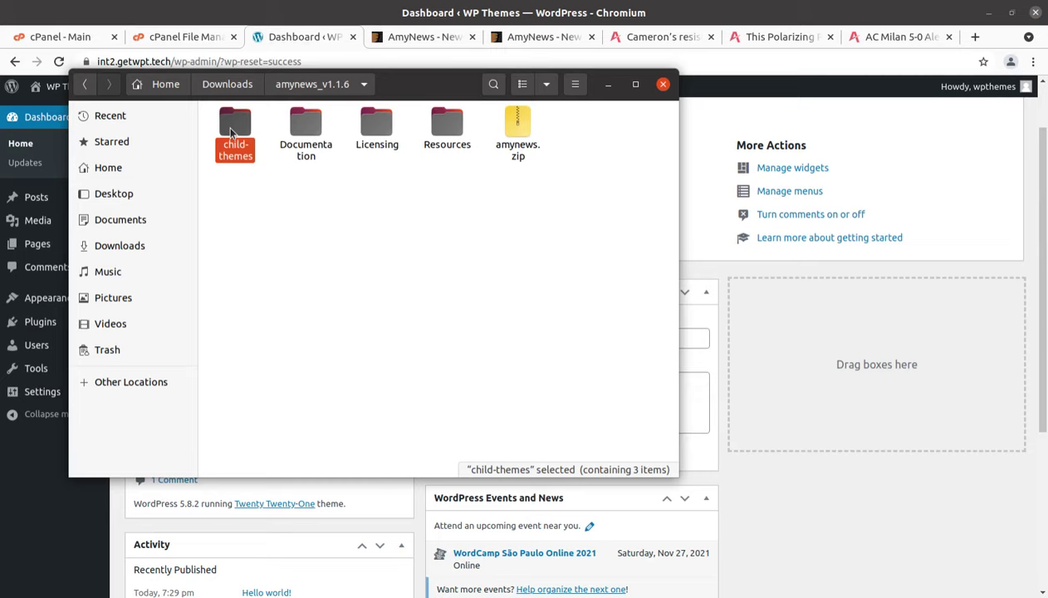
pyautogui.doubleClick(232, 133)
pyautogui.click(236, 126)
pyautogui.click(317, 126)
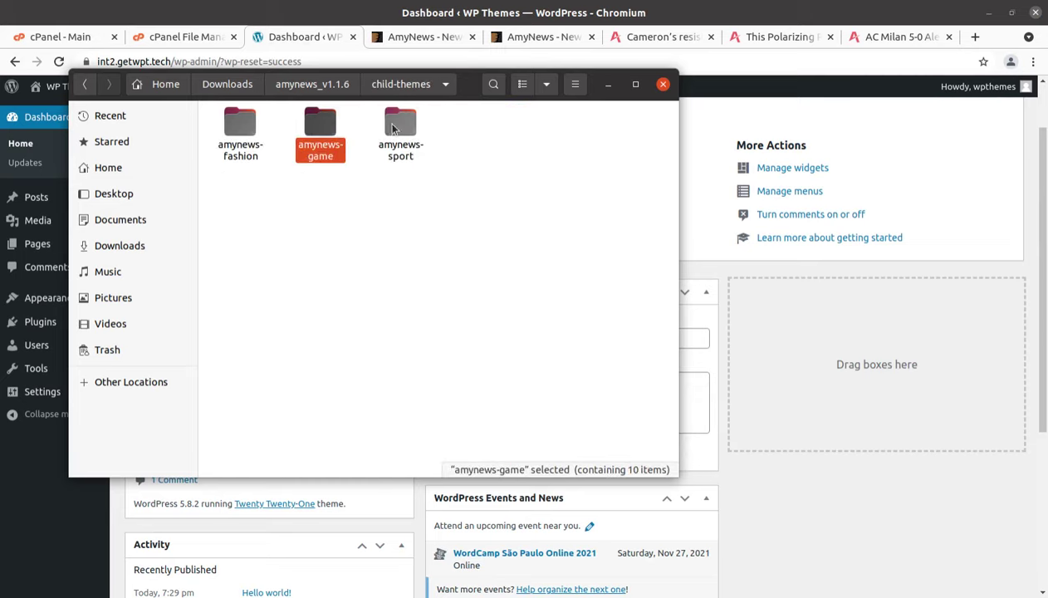
pyautogui.click(394, 126)
# Examine the Documentation, Licensing and Resources folders and amynews.zip in the amynews_v1.1.6 package, including js_composer.zip, and return to the browser
pyautogui.click(311, 85)
pyautogui.click(306, 135)
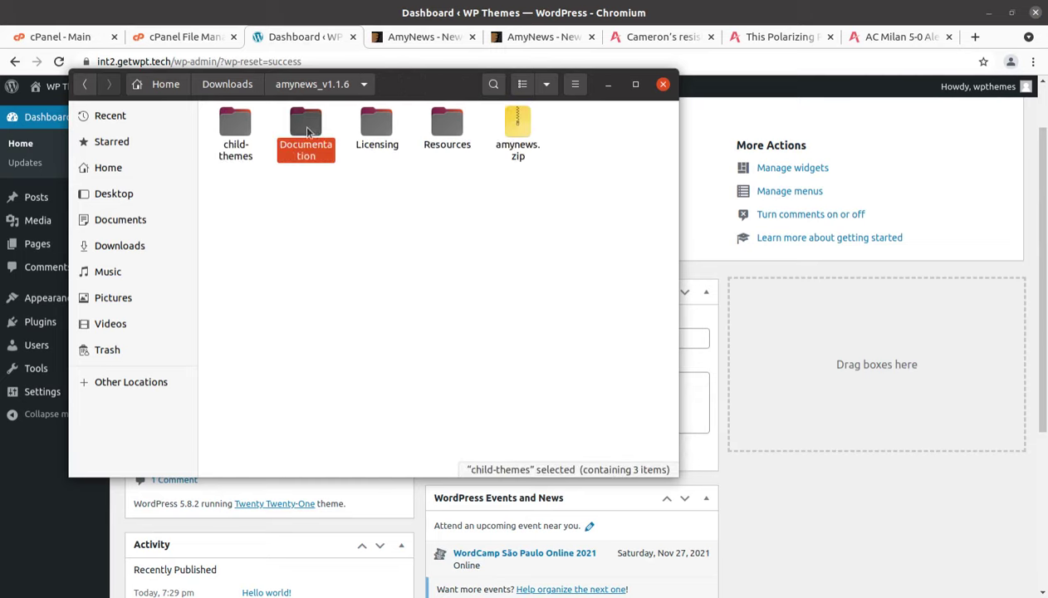
pyautogui.click(377, 125)
pyautogui.click(447, 125)
pyautogui.doubleClick(447, 124)
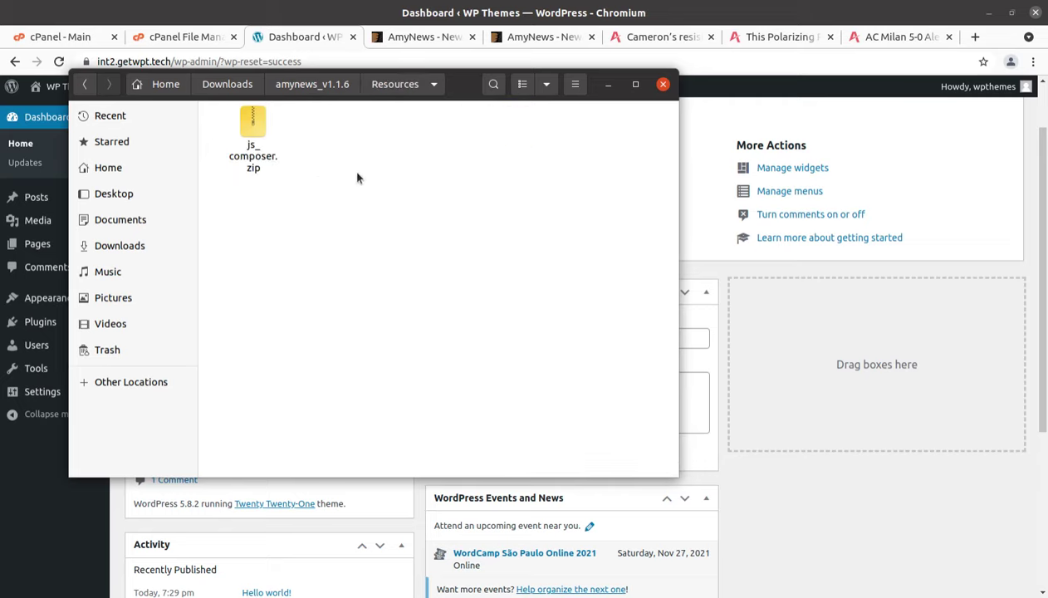
pyautogui.click(254, 133)
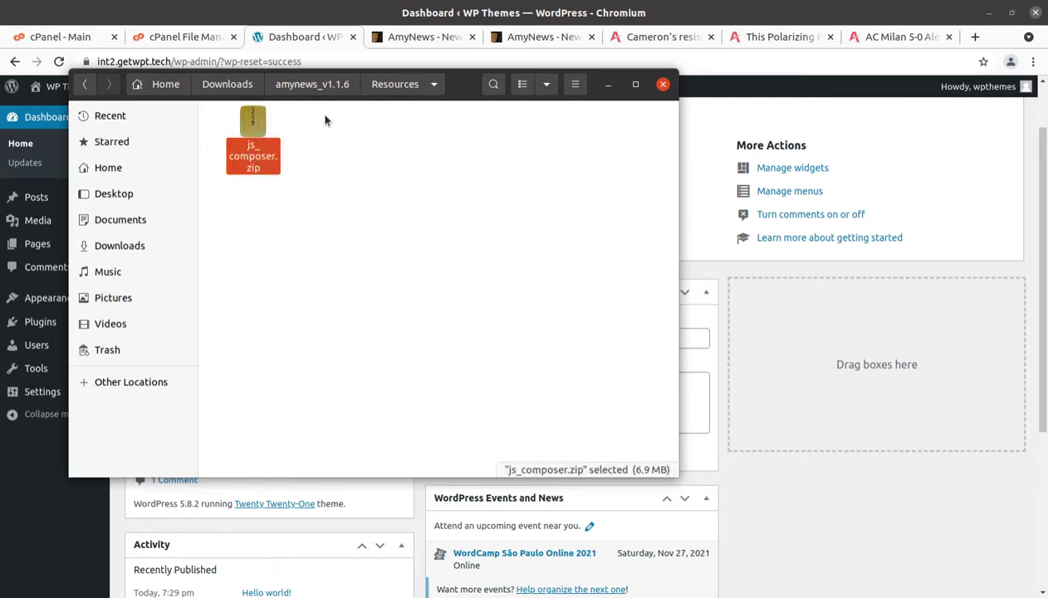
pyautogui.click(311, 85)
pyautogui.click(458, 230)
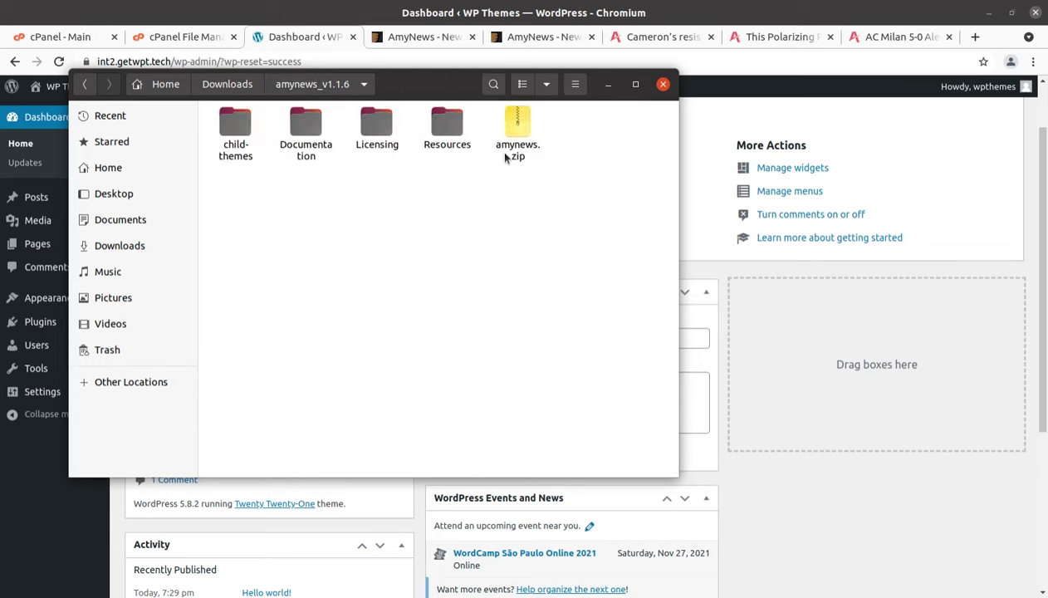
pyautogui.click(498, 148)
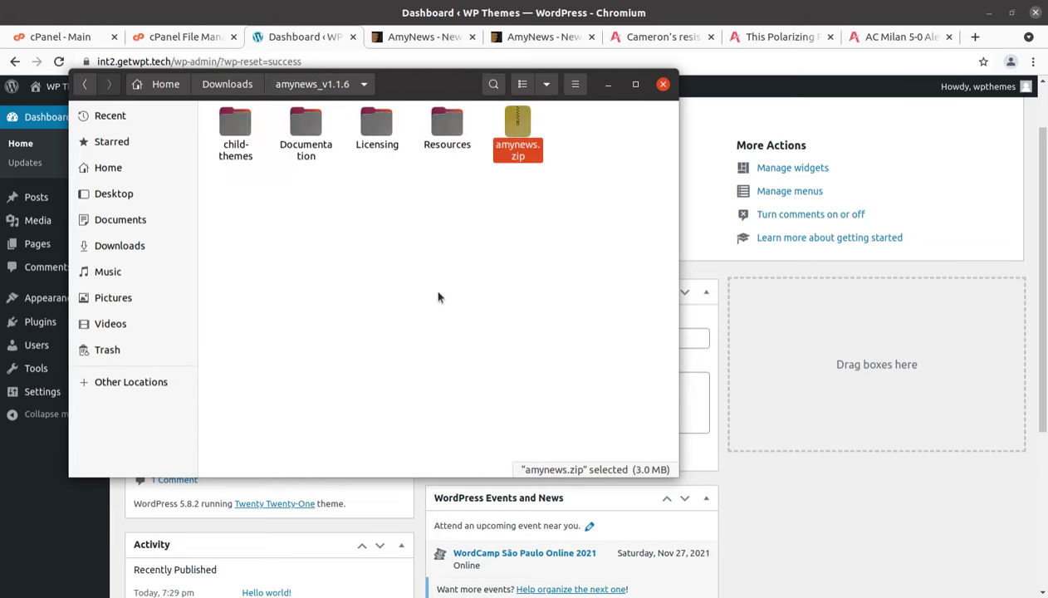
pyautogui.click(608, 87)
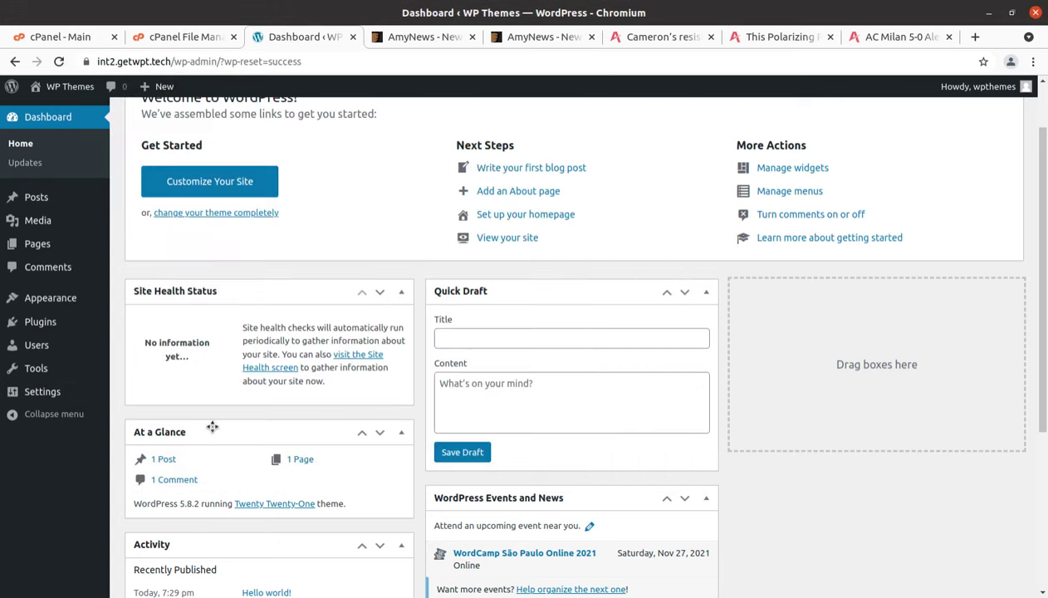
pyautogui.moveTo(60, 300)
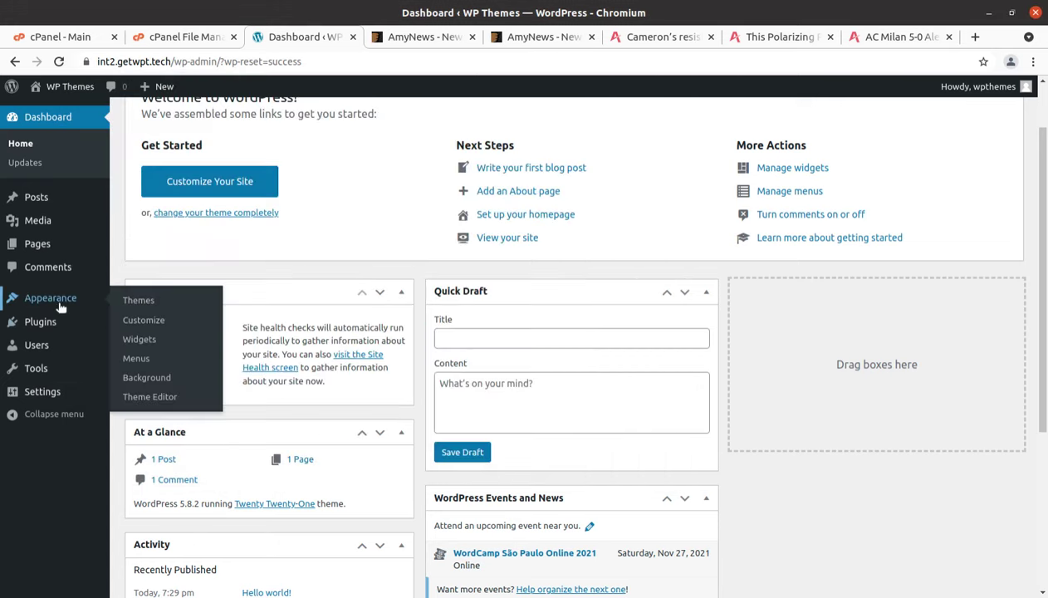
pyautogui.click(143, 301)
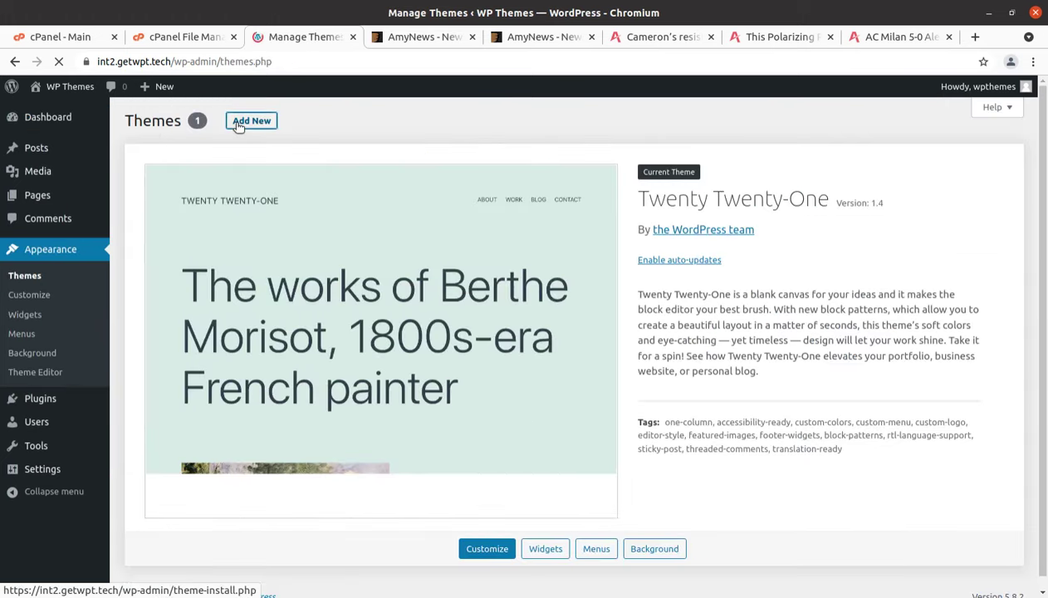
pyautogui.click(238, 125)
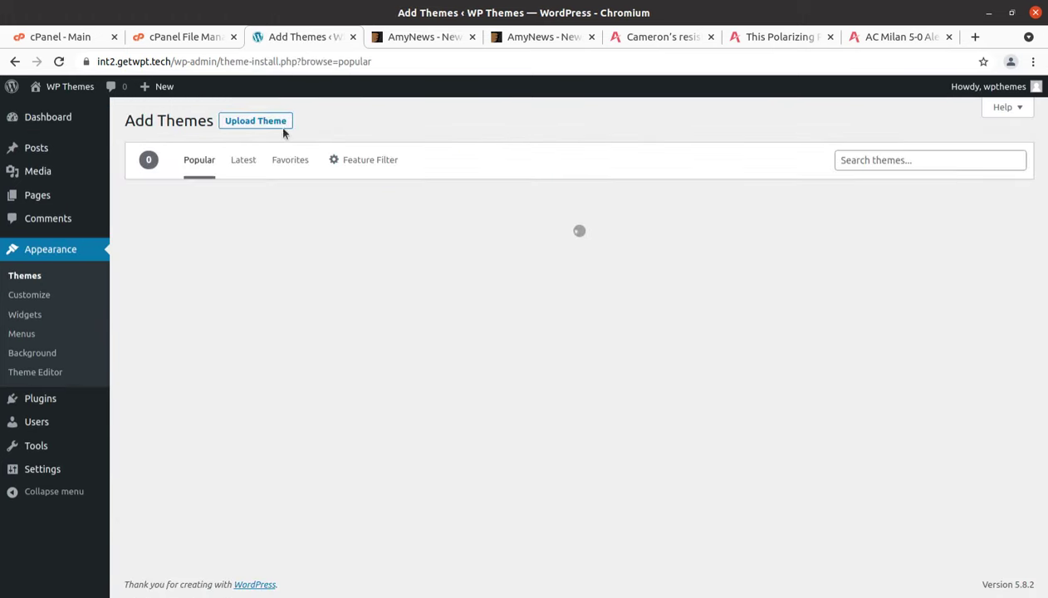
pyautogui.click(274, 123)
pyautogui.click(454, 245)
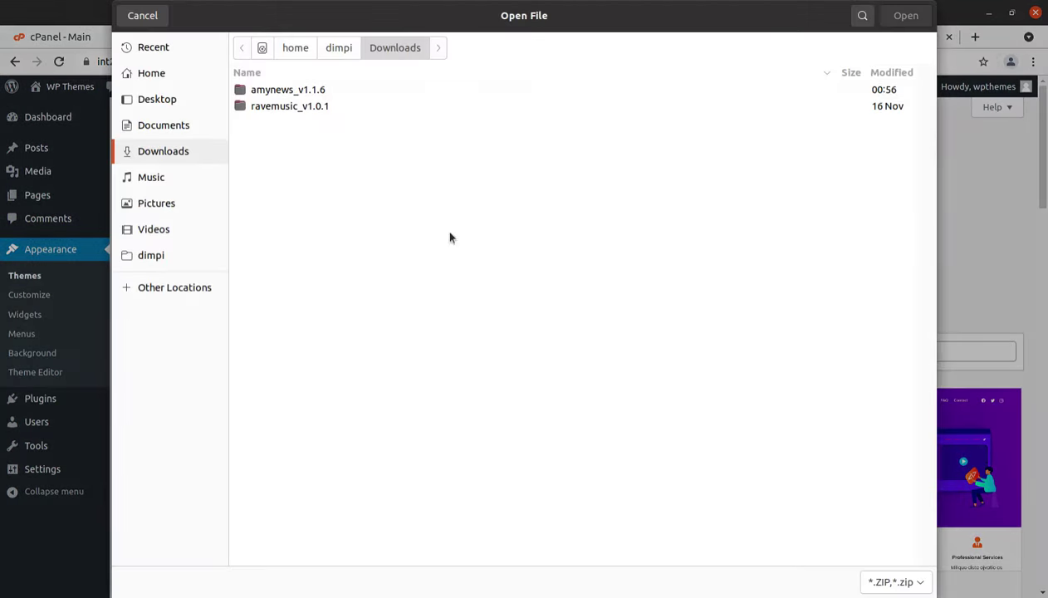
pyautogui.doubleClick(279, 91)
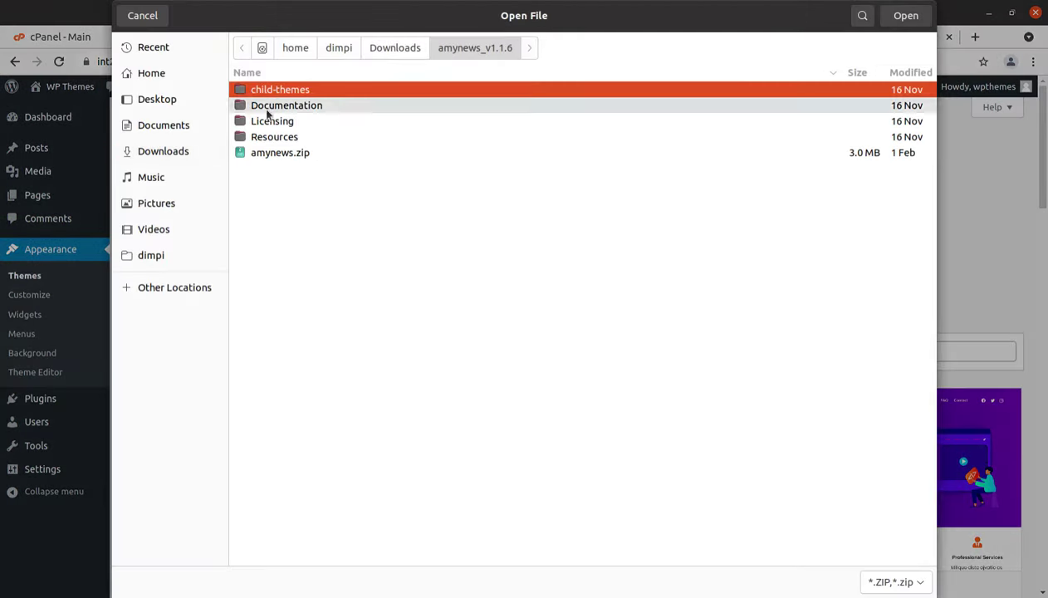
pyautogui.click(279, 153)
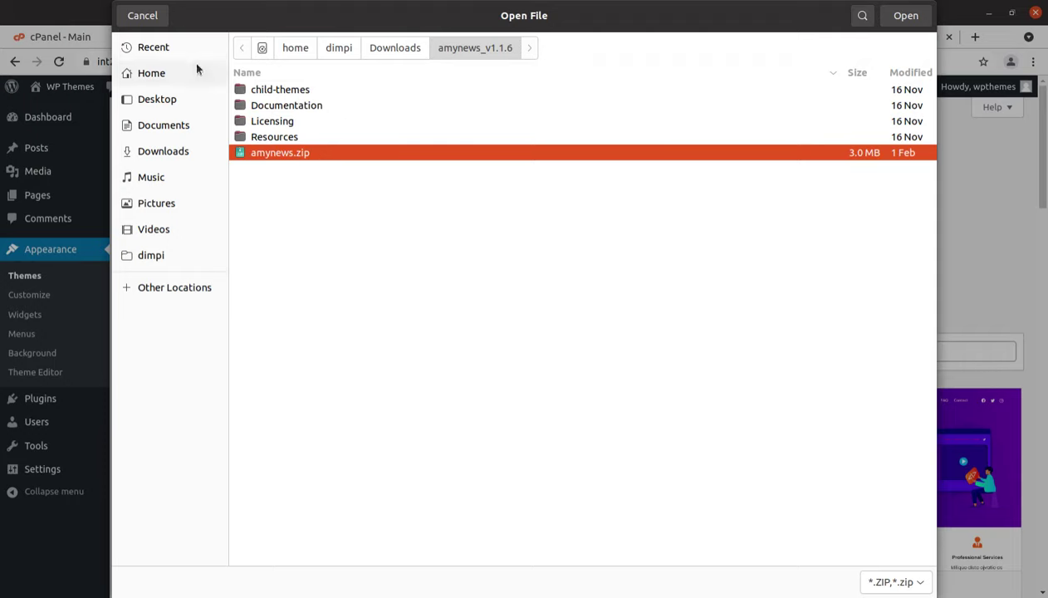
pyautogui.click(142, 16)
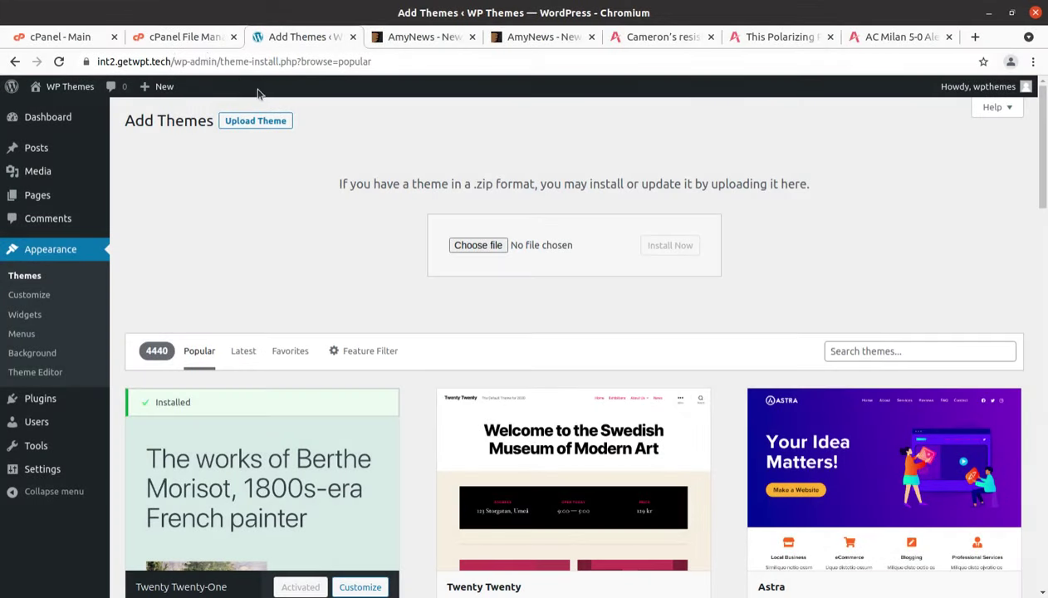
# Upload amynews.zip from the amynews_v1.1.6 folder to the site's wp-content/themes directory through cPanel File Manager, and return to that directory
pyautogui.click(198, 40)
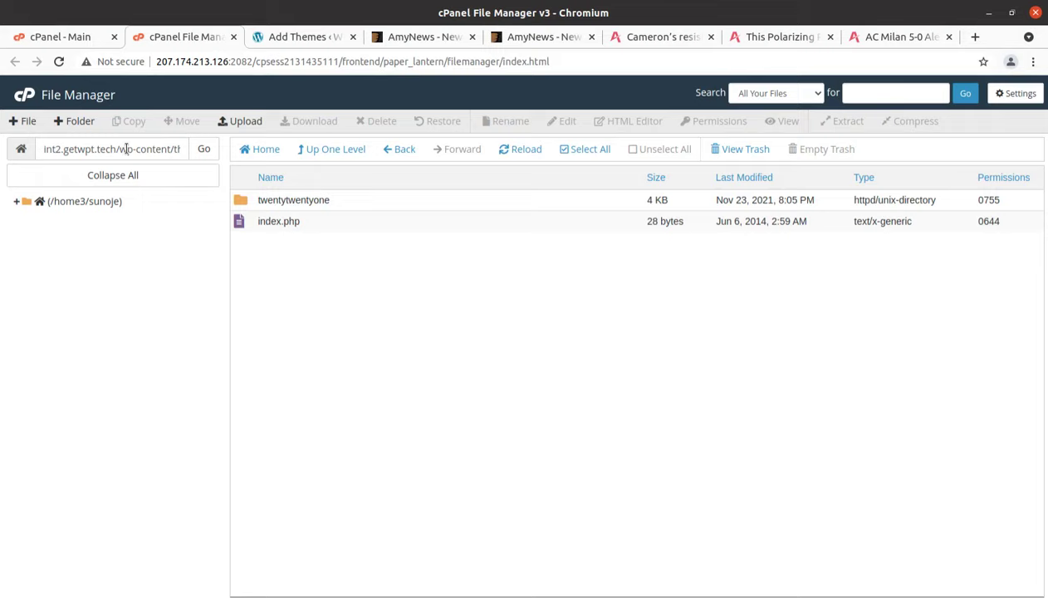
pyautogui.moveTo(121, 148); pyautogui.dragTo(190, 248)
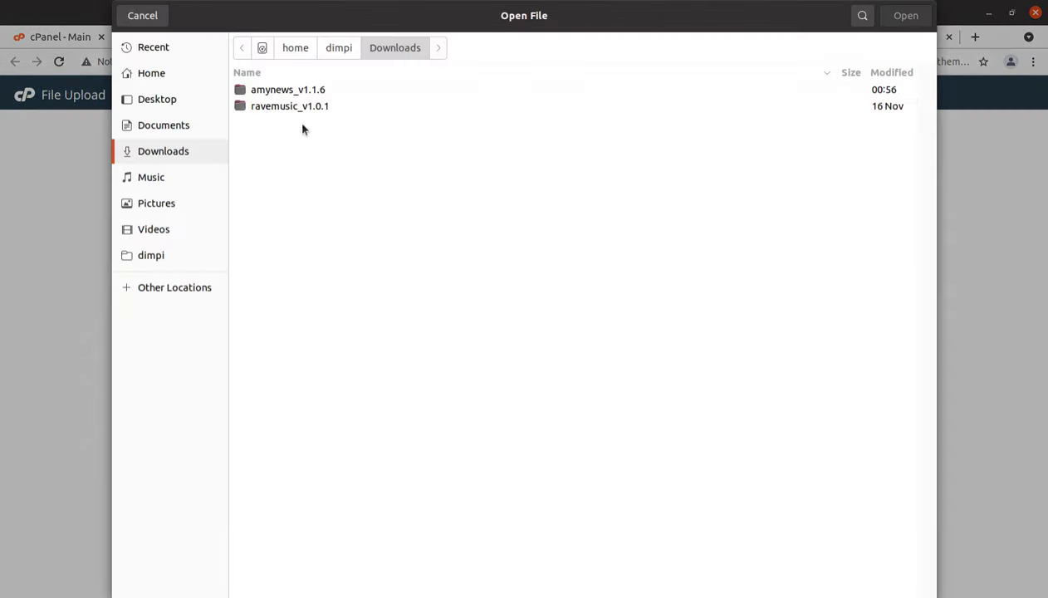
pyautogui.doubleClick(291, 90)
pyautogui.click(282, 153)
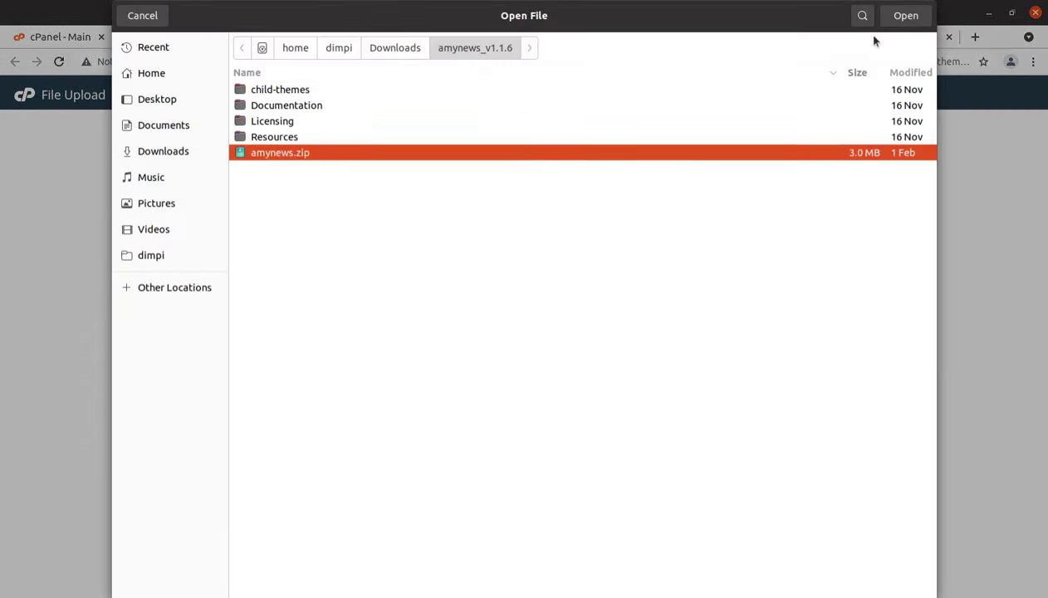
pyautogui.click(906, 16)
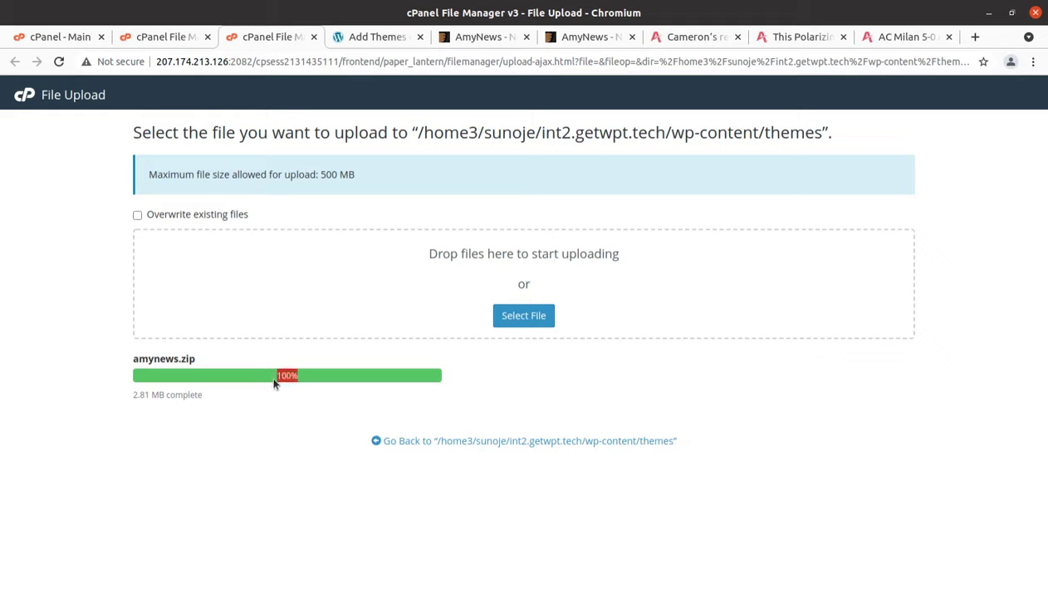
pyautogui.click(446, 442)
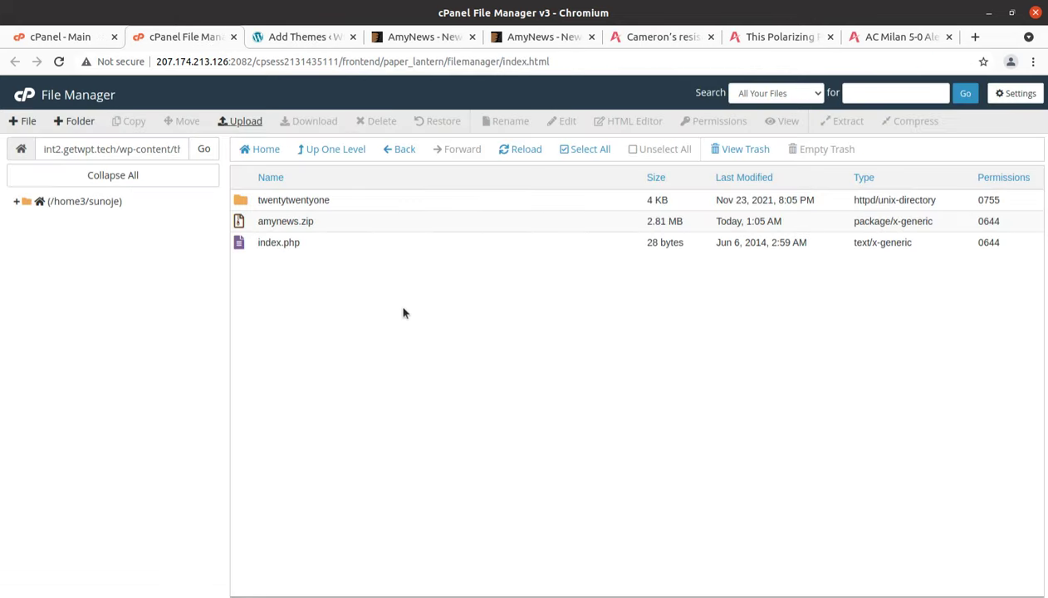
# Extract amynews.zip in the wp-content/themes directory and refresh the file list
pyautogui.rightClick(364, 225)
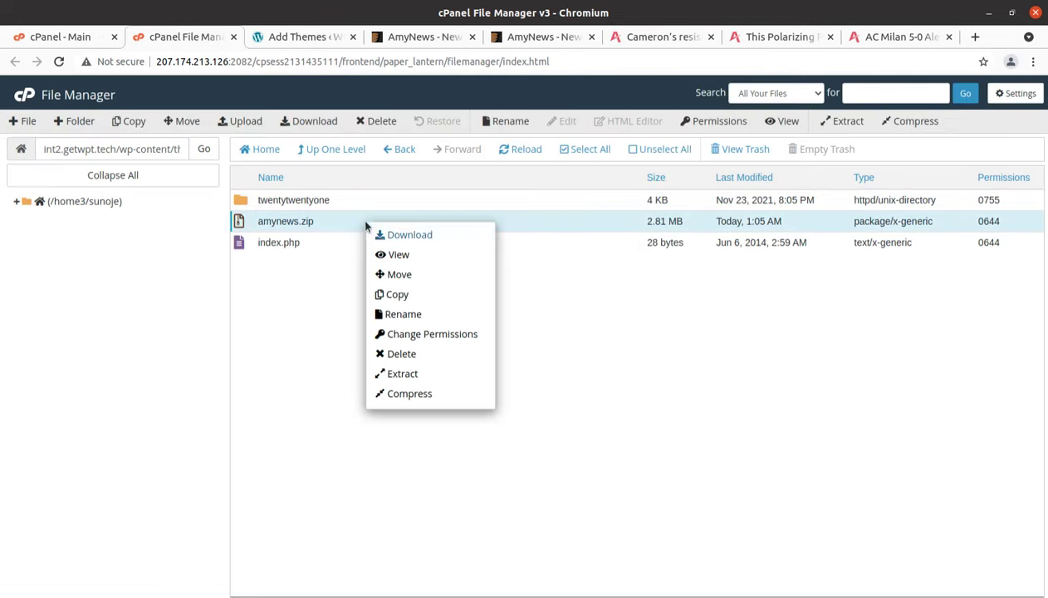
pyautogui.click(398, 373)
pyautogui.click(619, 406)
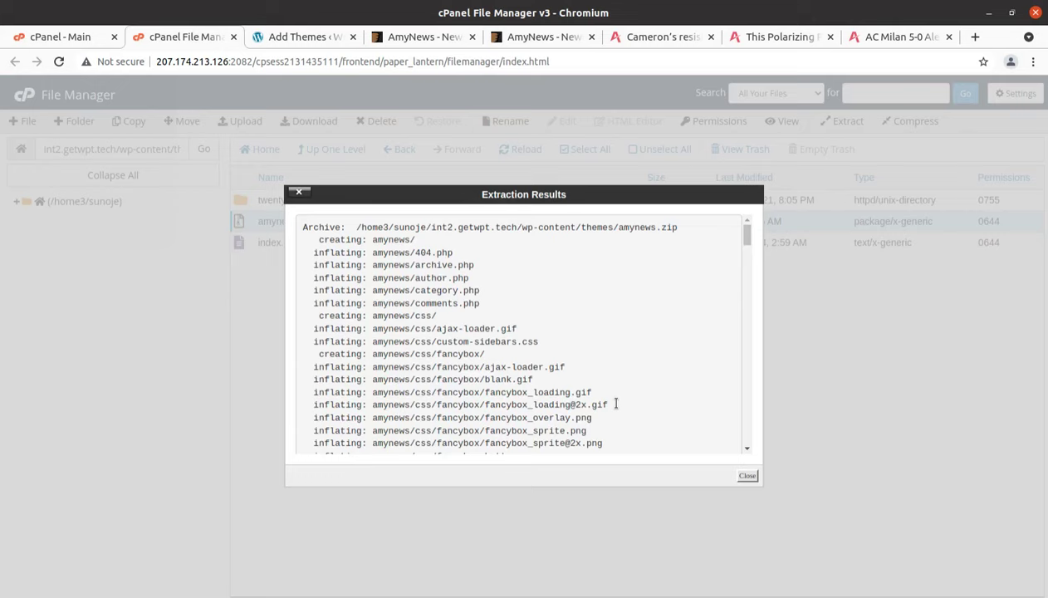
pyautogui.click(747, 475)
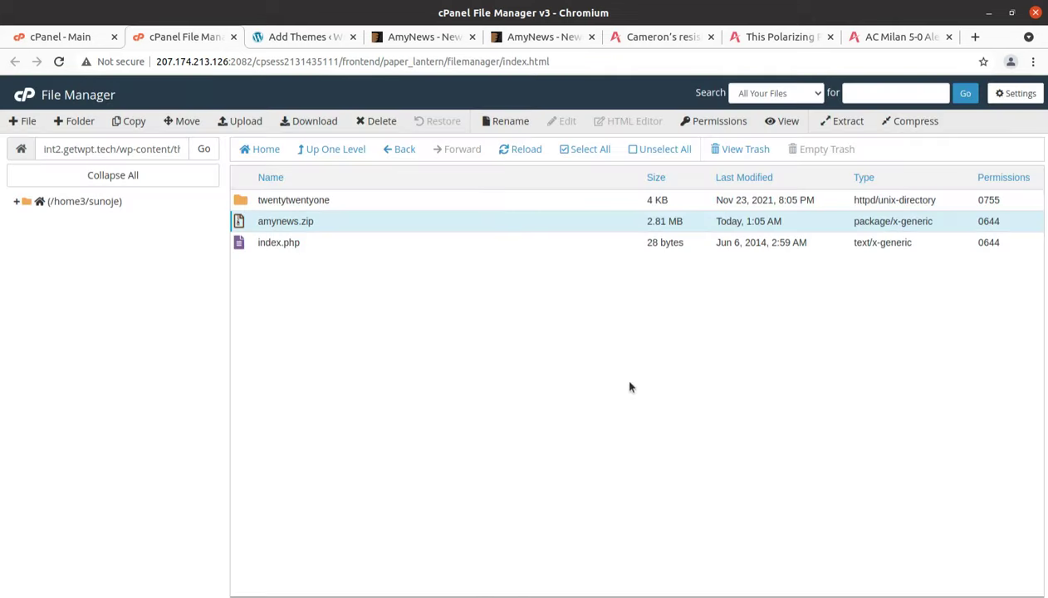
pyautogui.click(521, 149)
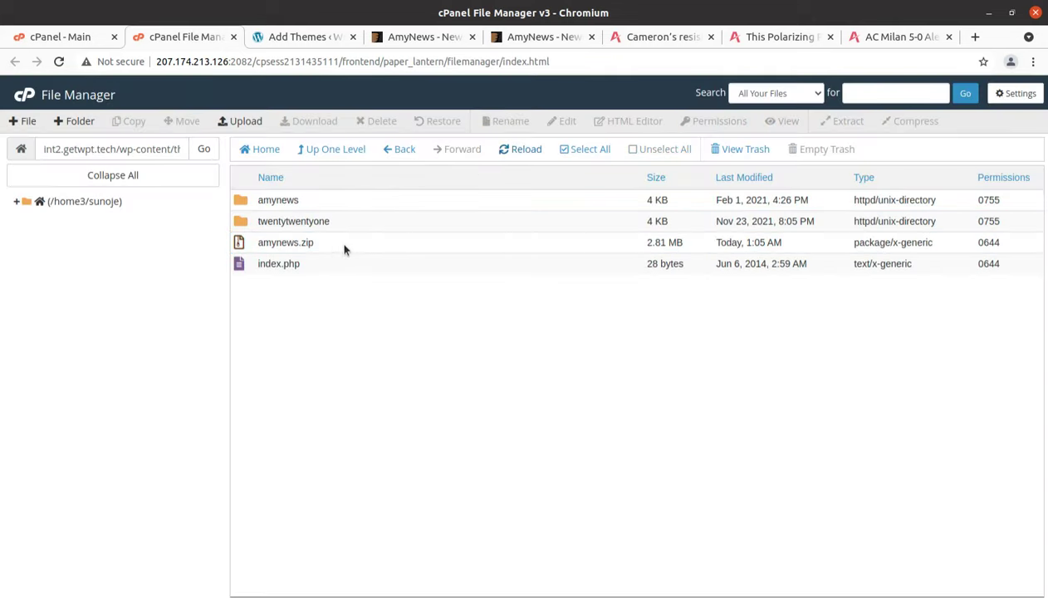
# Look through the contents of the extracted amynews folder and return to the themes directory
pyautogui.doubleClick(335, 198)
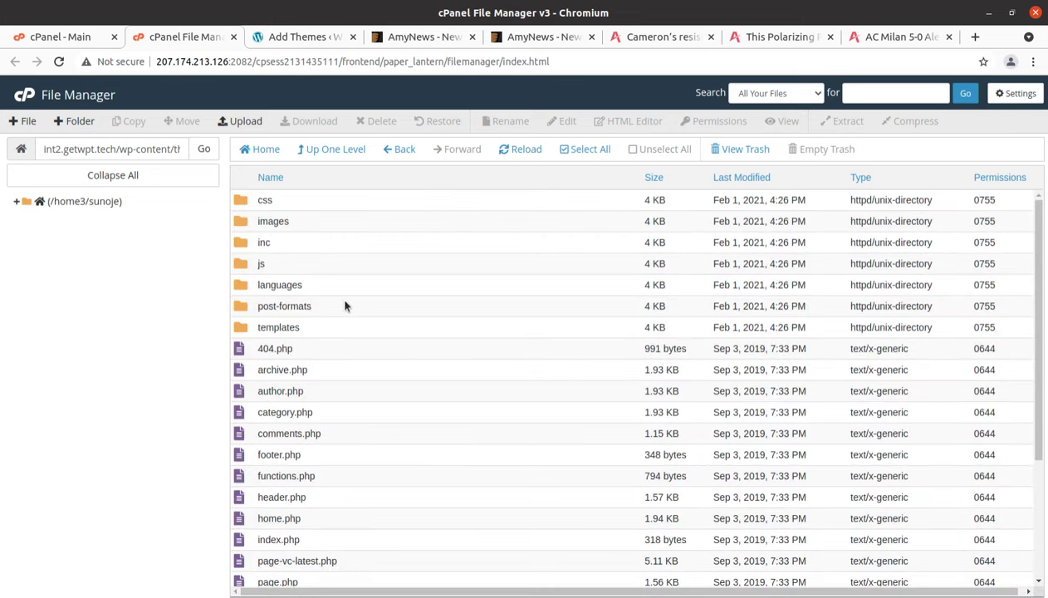
pyautogui.scroll(-5, 353, 344)
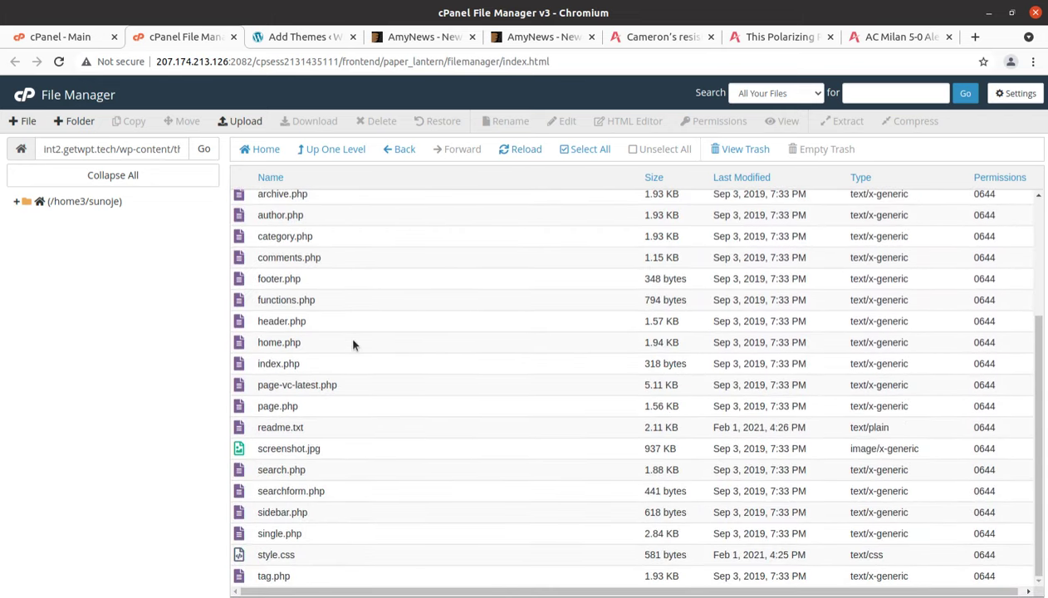
pyautogui.scroll(5, 353, 343)
pyautogui.click(342, 150)
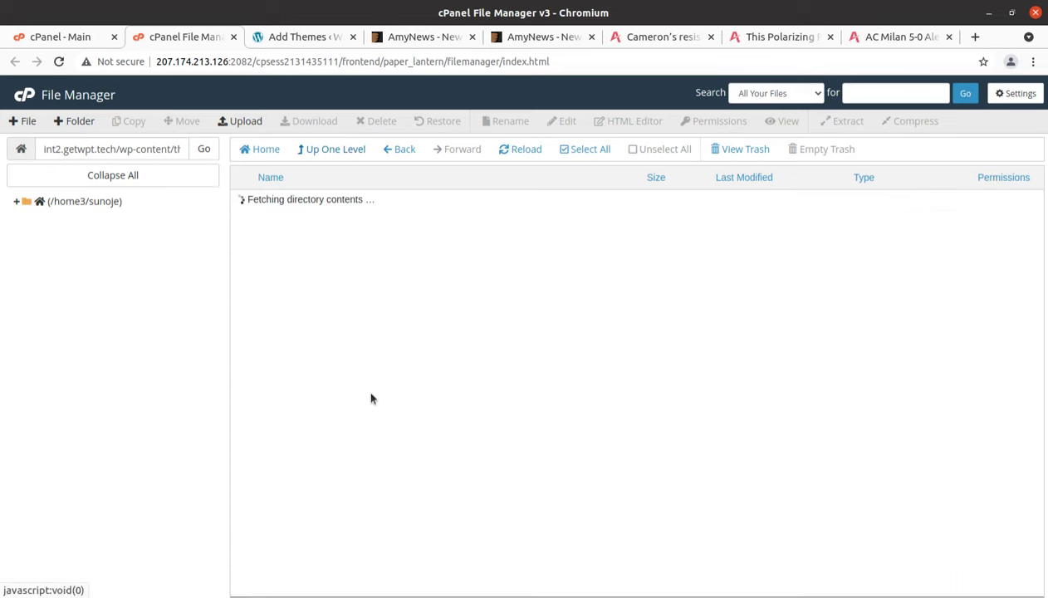
# Permanently delete amynews.zip from the themes directory, skipping the trash
pyautogui.click(345, 242)
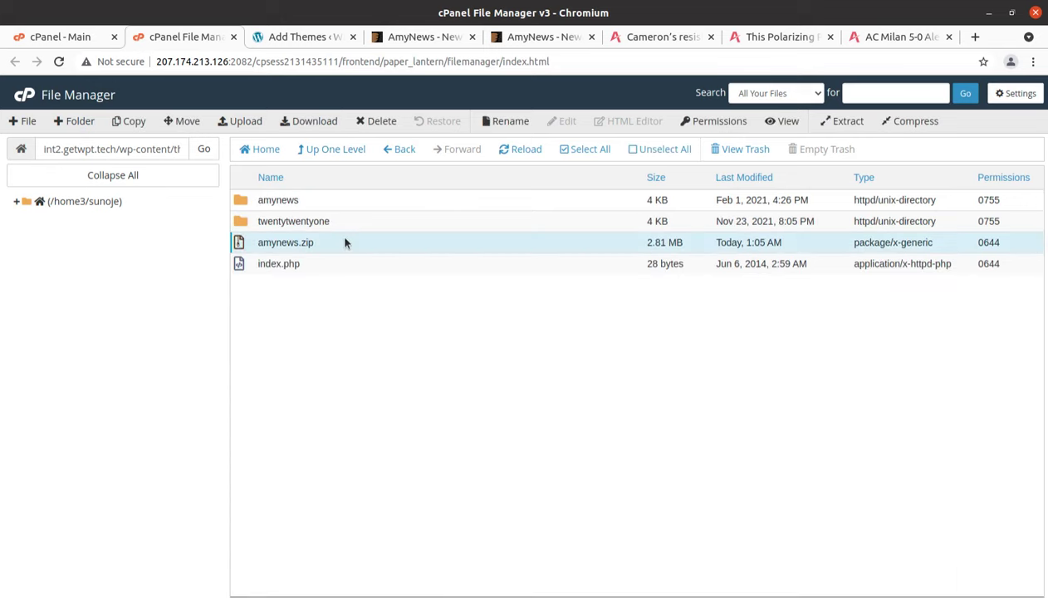
pyautogui.click(377, 122)
pyautogui.click(383, 343)
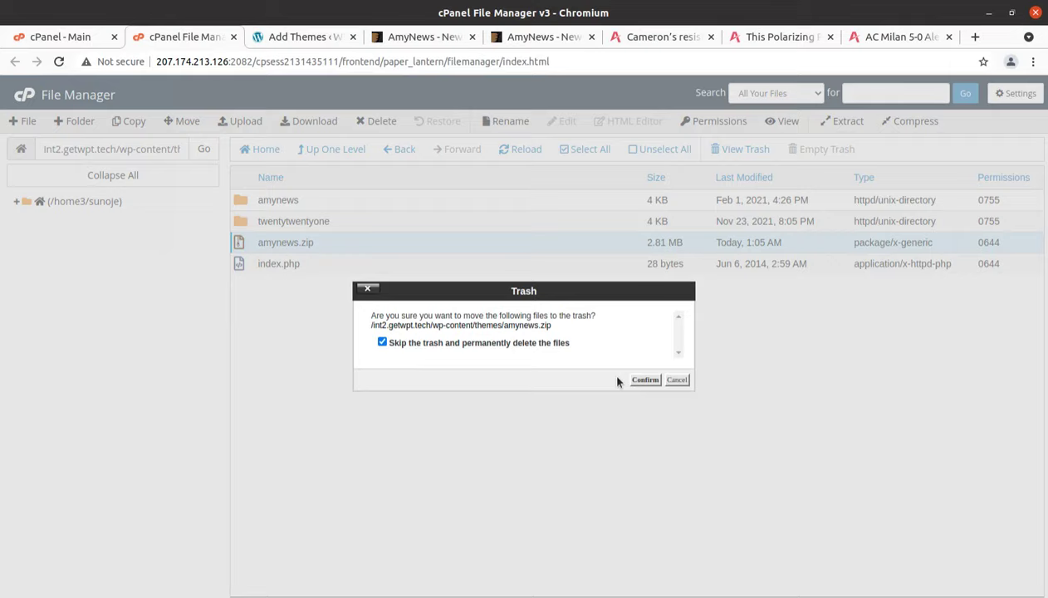
pyautogui.click(633, 379)
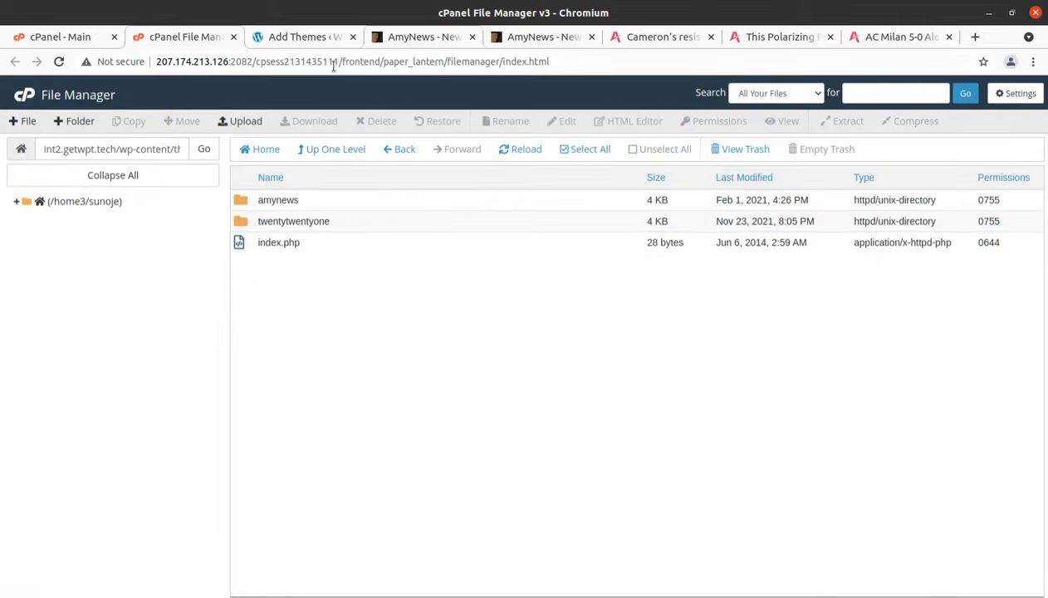
# Return to the WP Themes site's WordPress admin and view the AmyNews theme's details among the installed themes
pyautogui.click(304, 38)
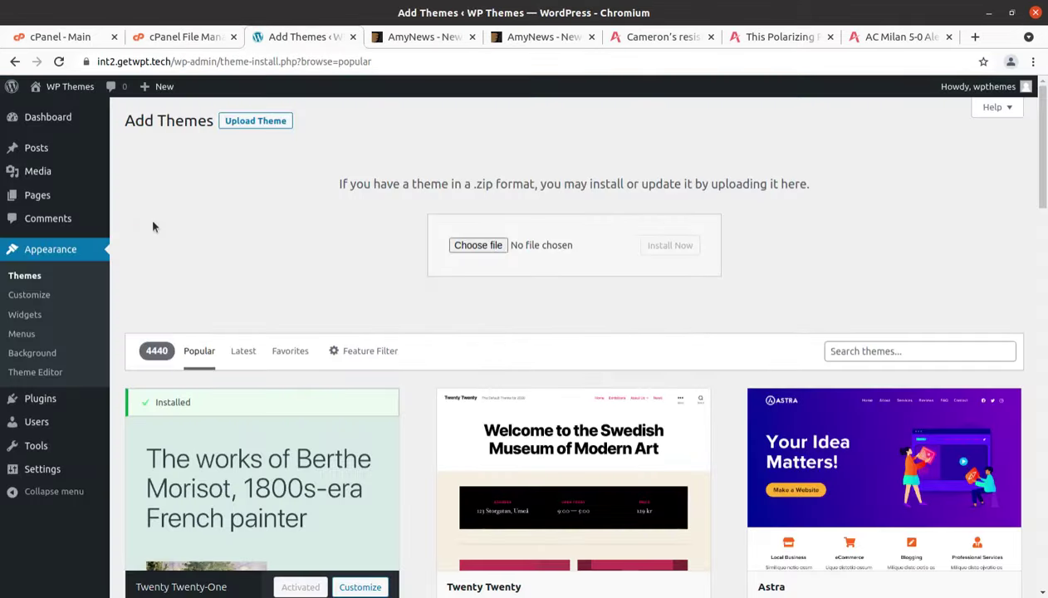
pyautogui.click(27, 283)
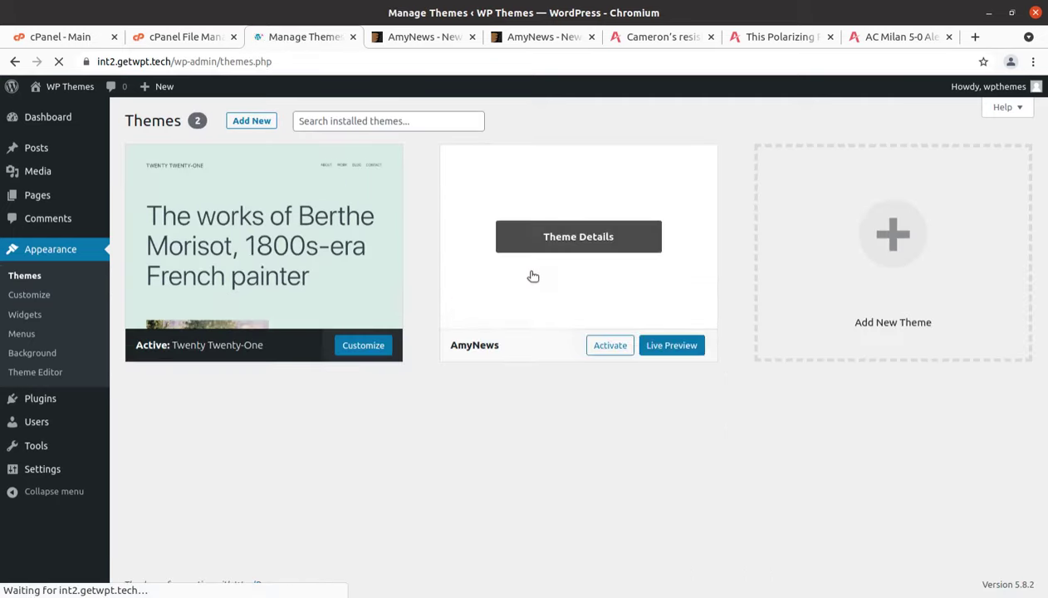
pyautogui.moveTo(594, 274)
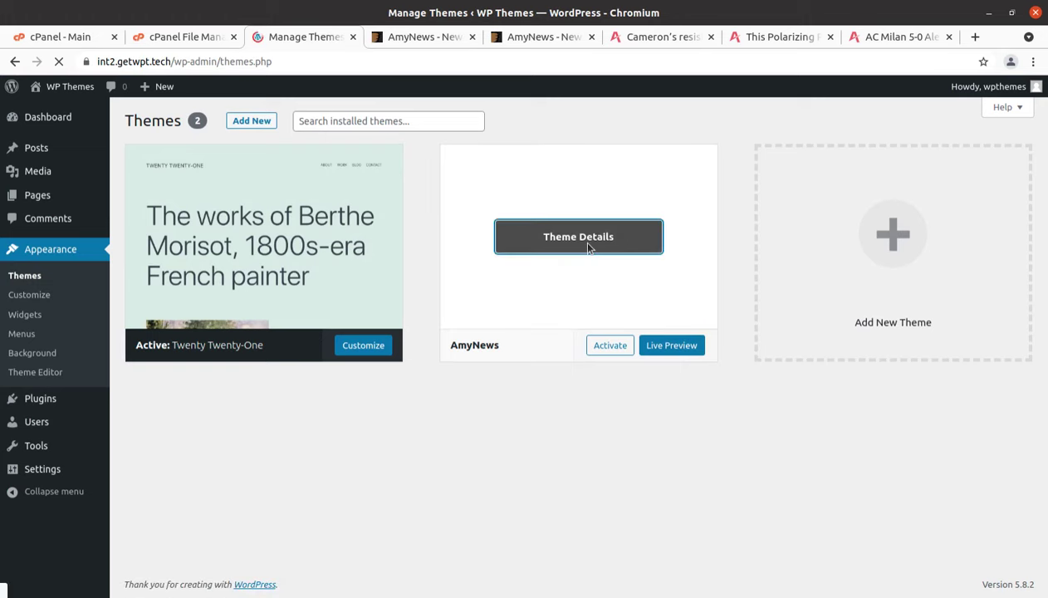
pyautogui.click(579, 239)
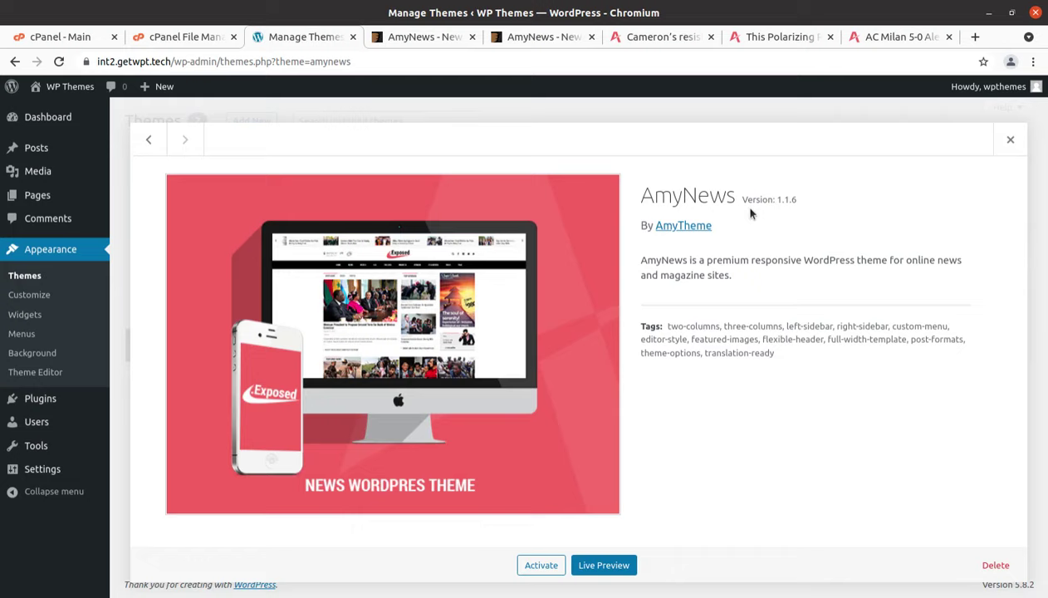
# Activate the AmyNews theme and begin installing the plugins it requires and recommends
pyautogui.moveTo(771, 200); pyautogui.dragTo(800, 202)
pyautogui.click(704, 316)
pyautogui.click(533, 566)
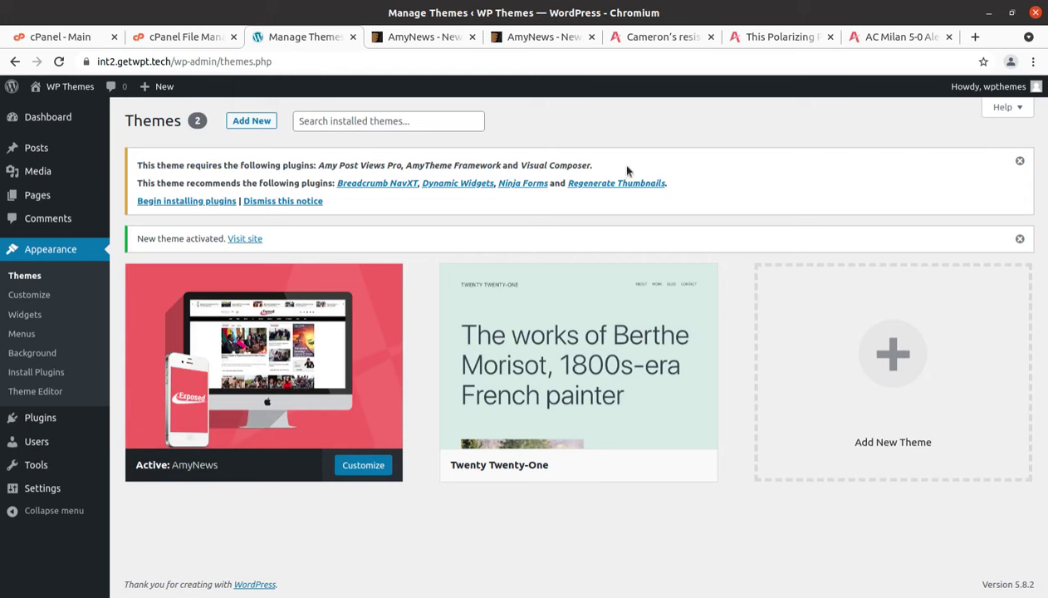
pyautogui.click(205, 201)
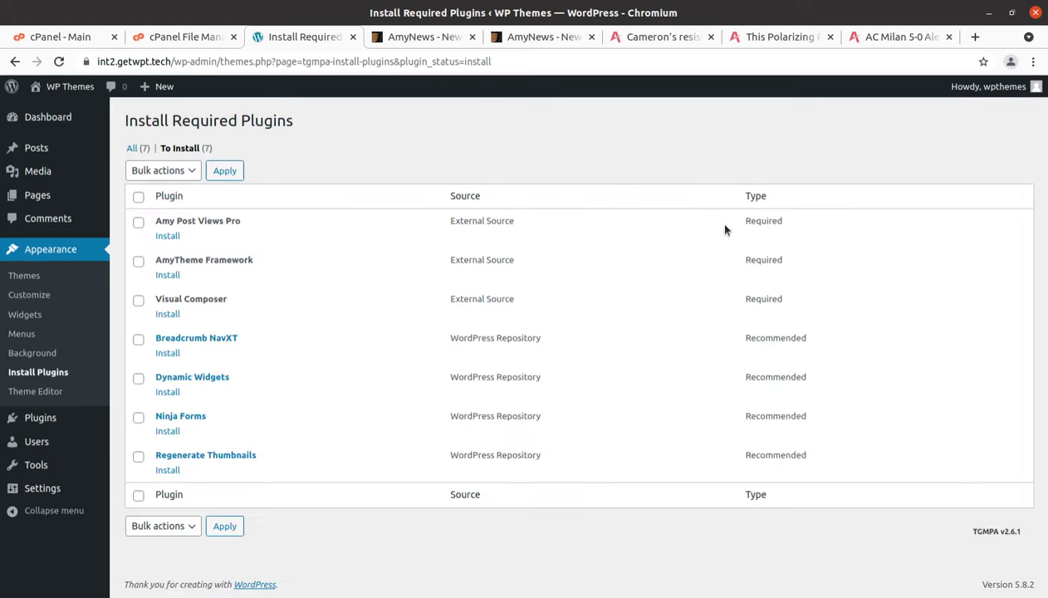
# Review the list of plugins to install, checking which are required, such as AmyTheme Framework and Amy Post Views Pro, and which are recommended
pyautogui.moveTo(770, 297); pyautogui.dragTo(258, 204)
pyautogui.moveTo(706, 350); pyautogui.dragTo(790, 465)
pyautogui.click(347, 283)
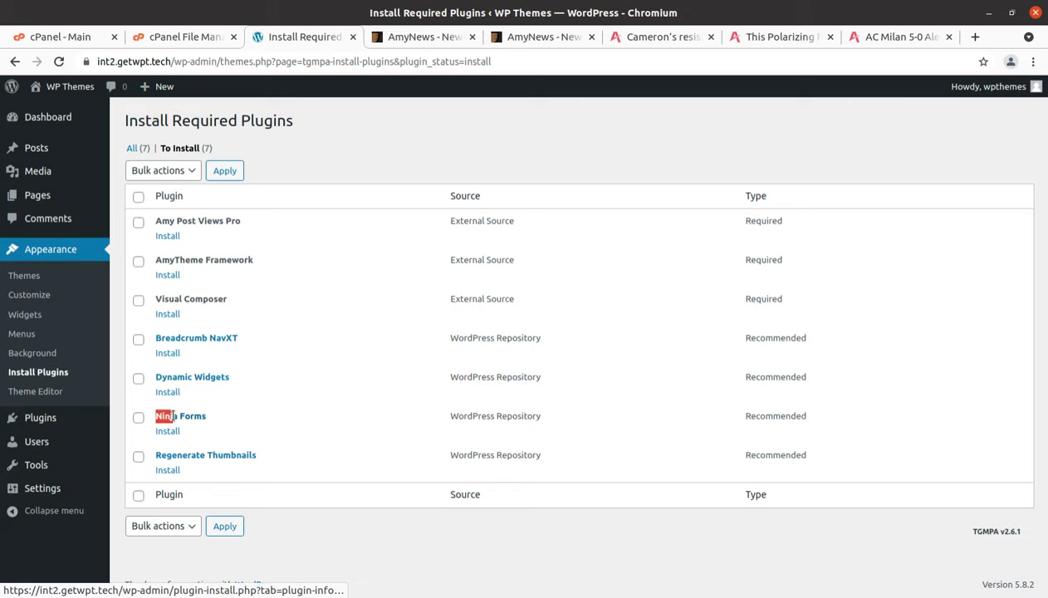
pyautogui.click(192, 456)
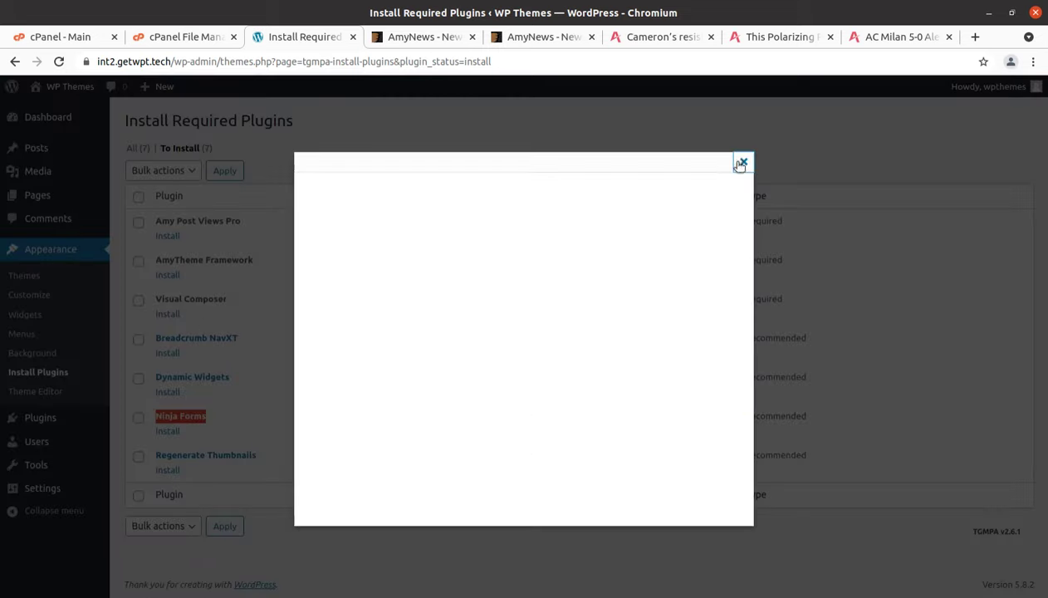
pyautogui.click(742, 162)
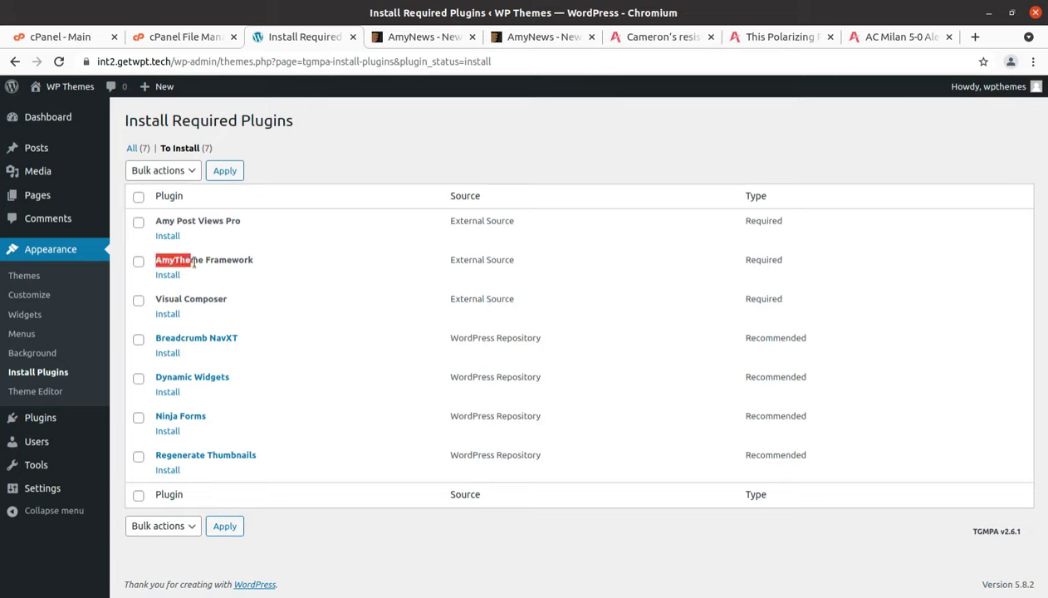
pyautogui.moveTo(194, 262); pyautogui.dragTo(156, 260)
pyautogui.click(266, 242)
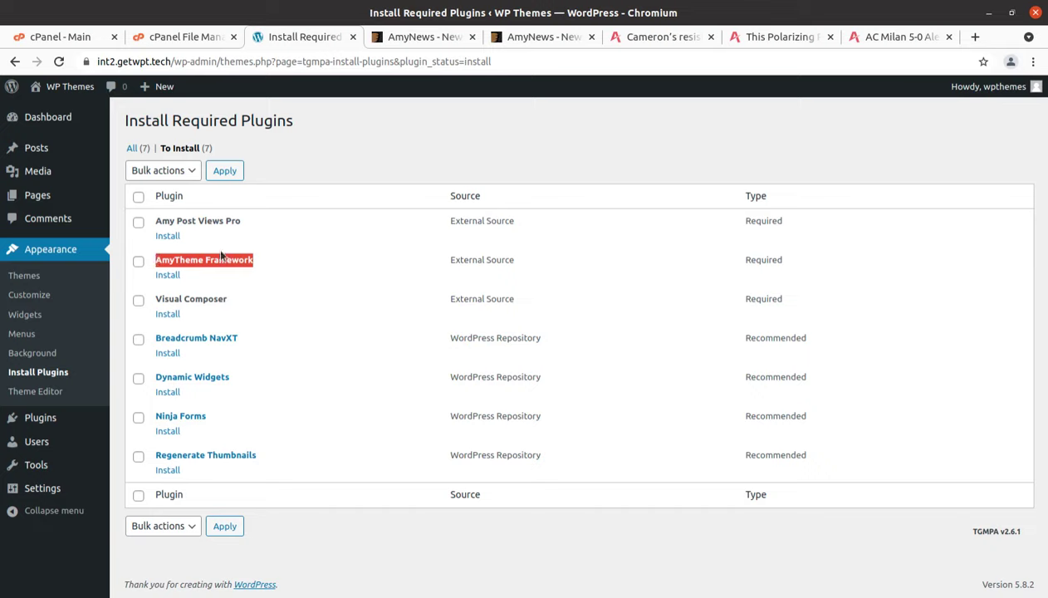
pyautogui.click(275, 234)
pyautogui.moveTo(247, 224); pyautogui.dragTo(157, 223)
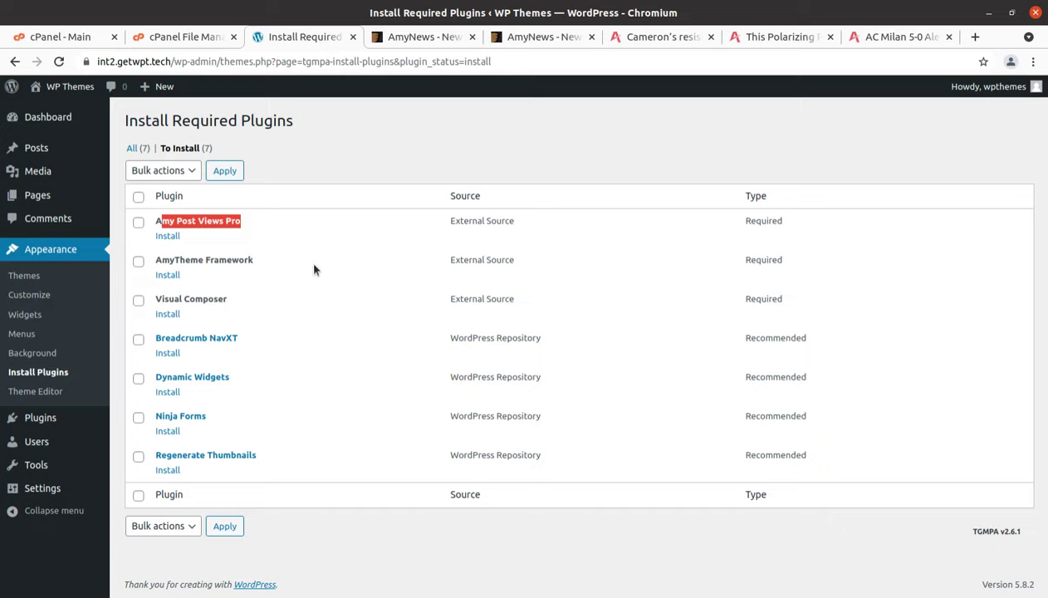
pyautogui.click(463, 162)
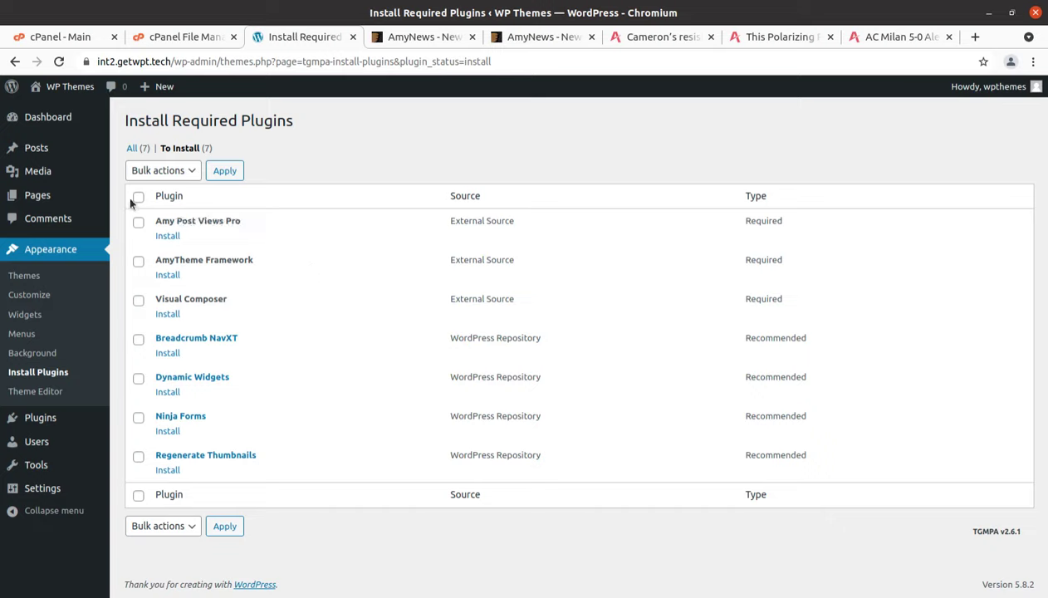
# Install all the plugins listed for the AmyNews theme in one bulk action
pyautogui.click(138, 197)
pyautogui.click(193, 170)
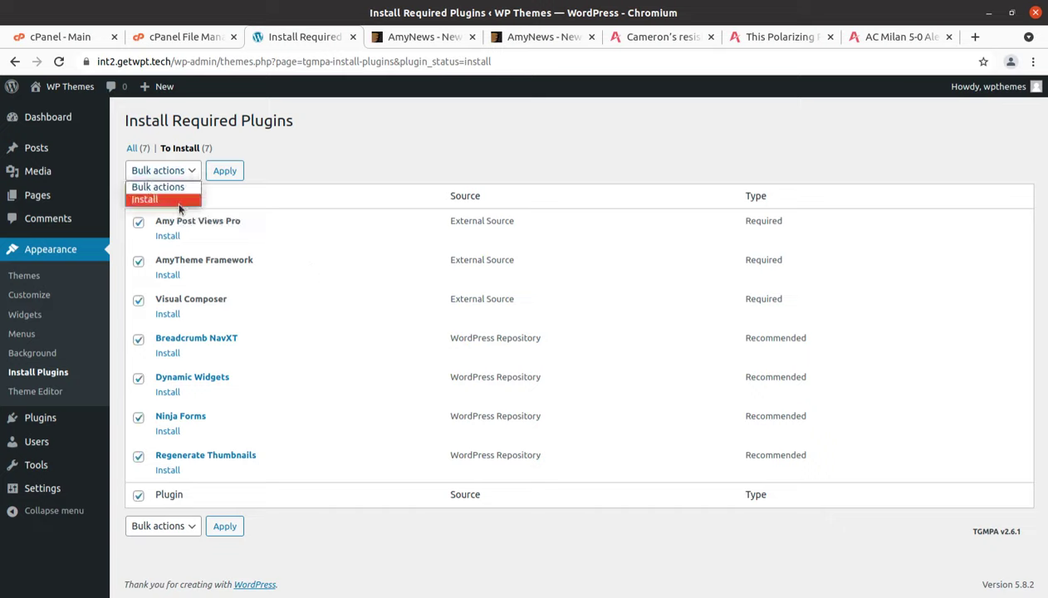
pyautogui.click(157, 198)
pyautogui.click(218, 173)
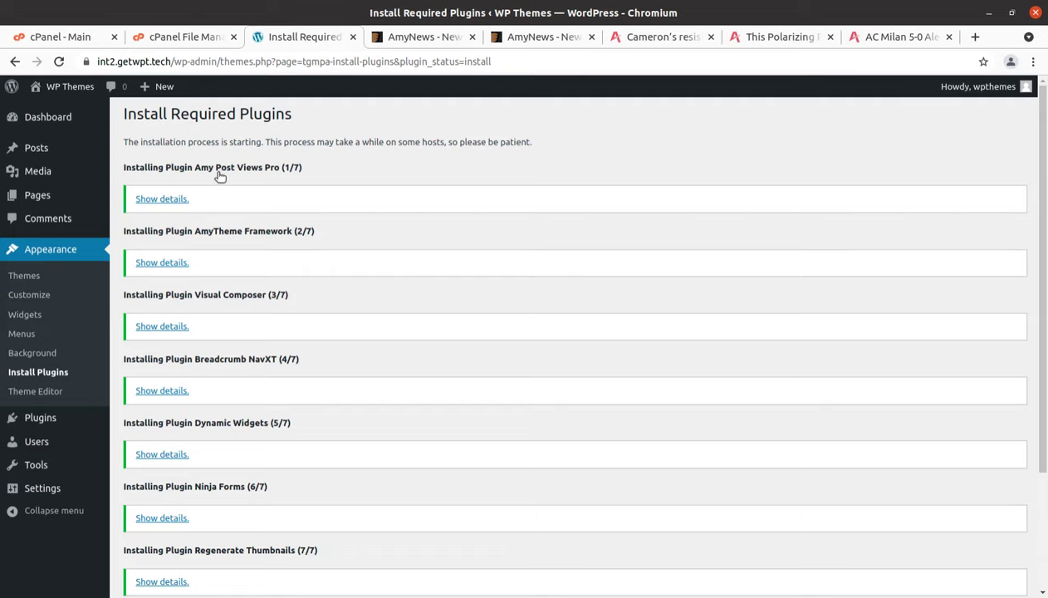
# Return to the Required Plugins Installer and activate all the installed plugins in bulk
pyautogui.scroll(-3, 220, 176)
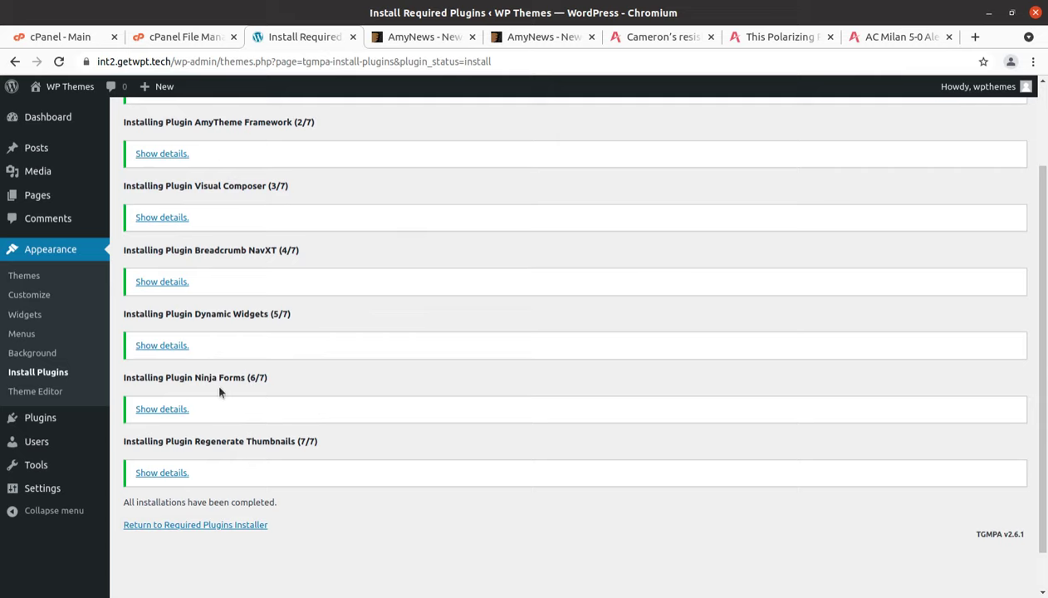
pyautogui.scroll(3, 220, 392)
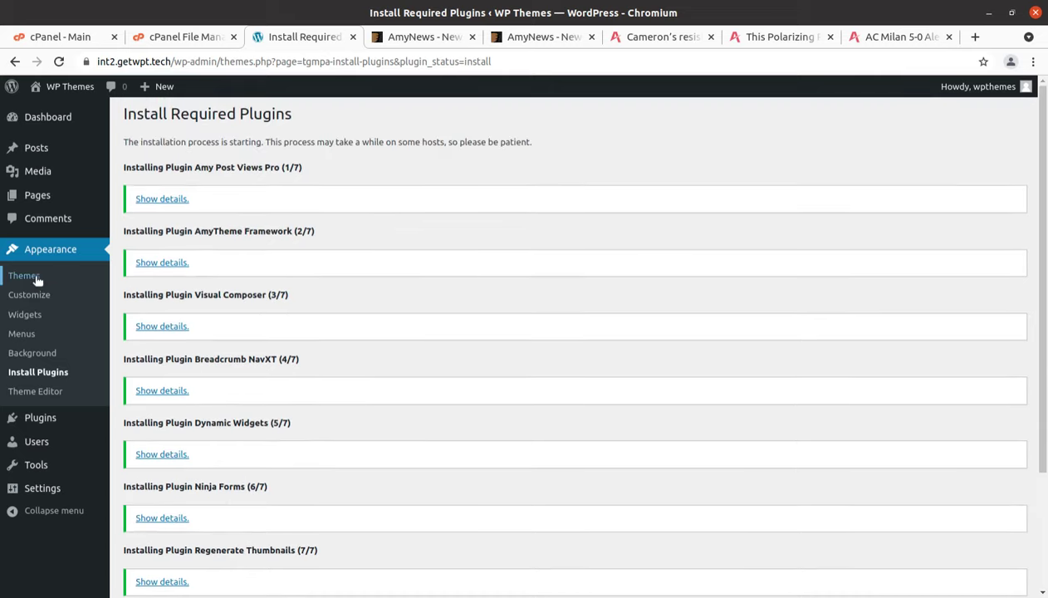
pyautogui.scroll(-4, 227, 327)
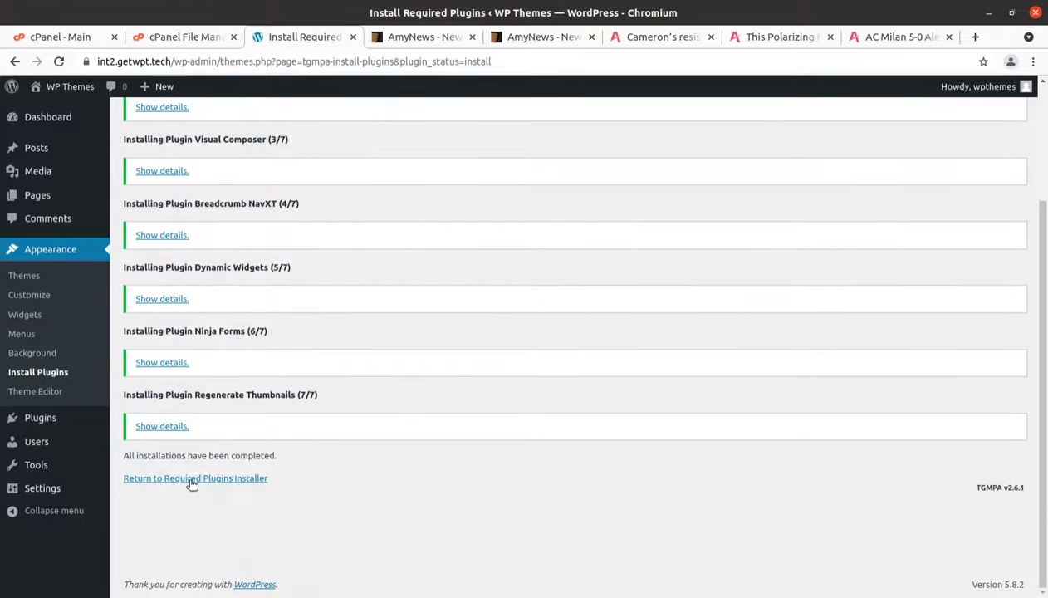
pyautogui.click(189, 478)
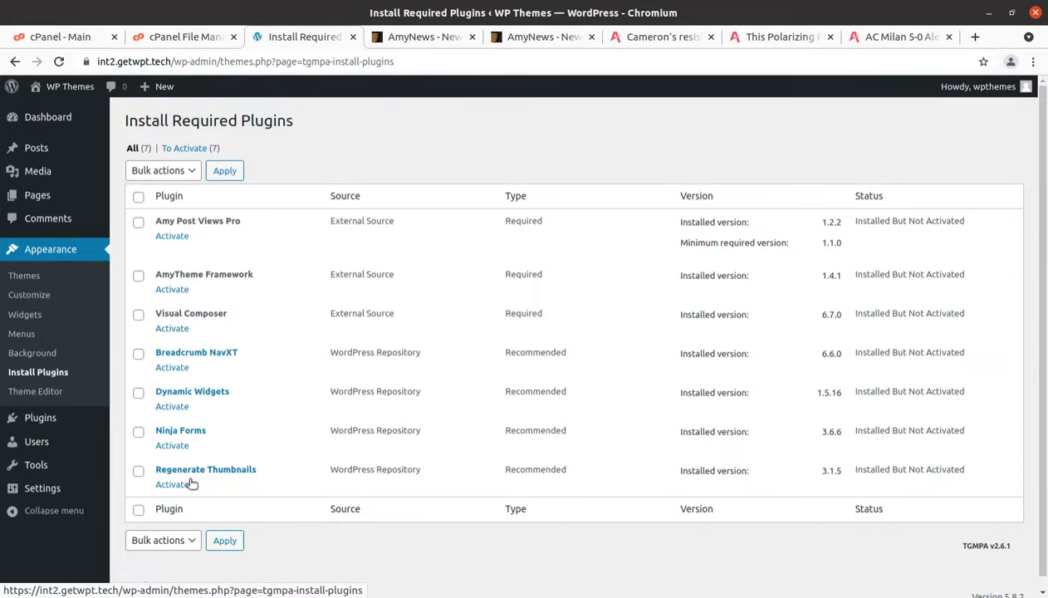
pyautogui.click(139, 197)
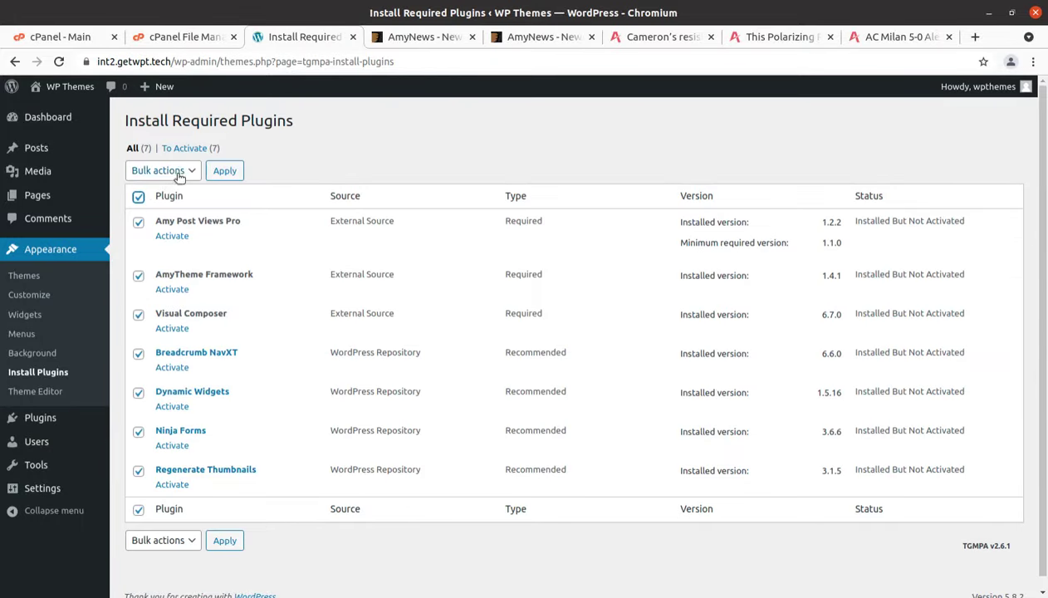
pyautogui.click(178, 170)
pyautogui.click(150, 224)
pyautogui.click(223, 171)
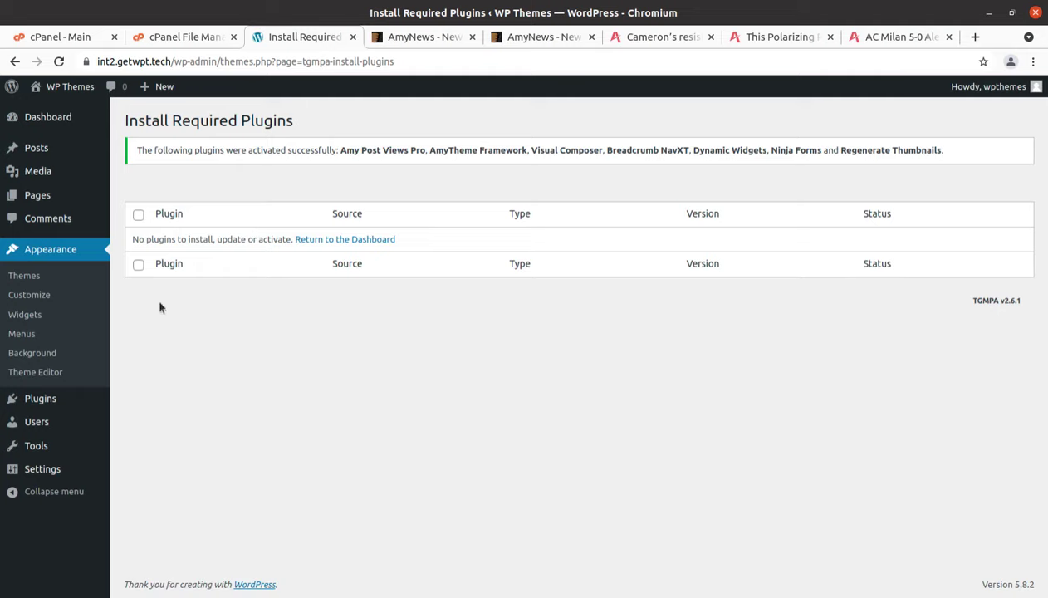
# Go to the WordPress dashboard and open the WP Themes site's front end in a new tab
pyautogui.moveTo(58, 121)
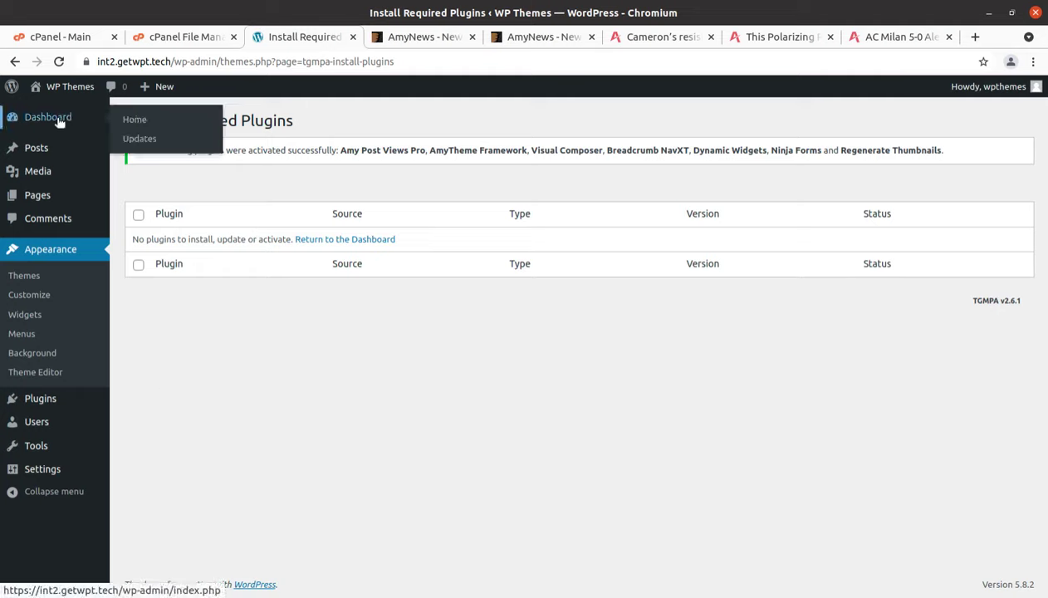
pyautogui.click(59, 121)
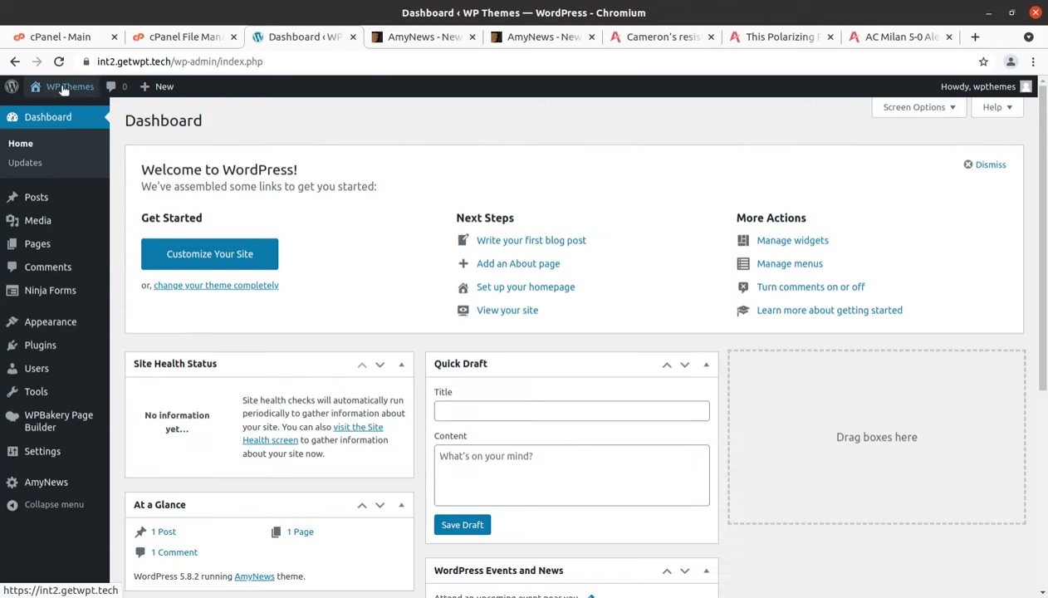
pyautogui.moveTo(62, 86)
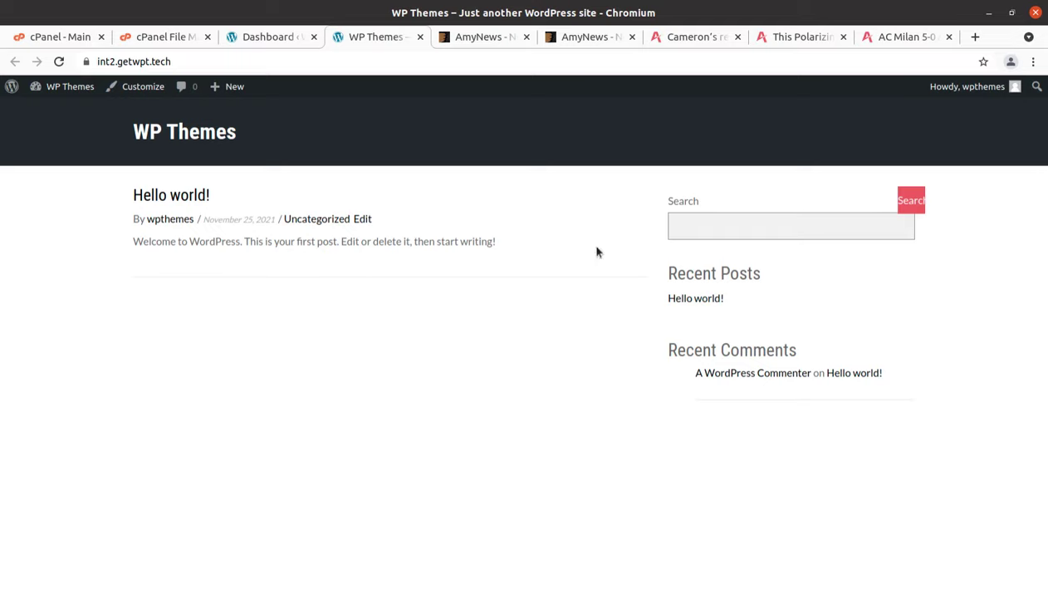
# Compare the site's front page with the open AmyTheme demo pages for news, fashion and sport
pyautogui.click(677, 39)
pyautogui.click(777, 40)
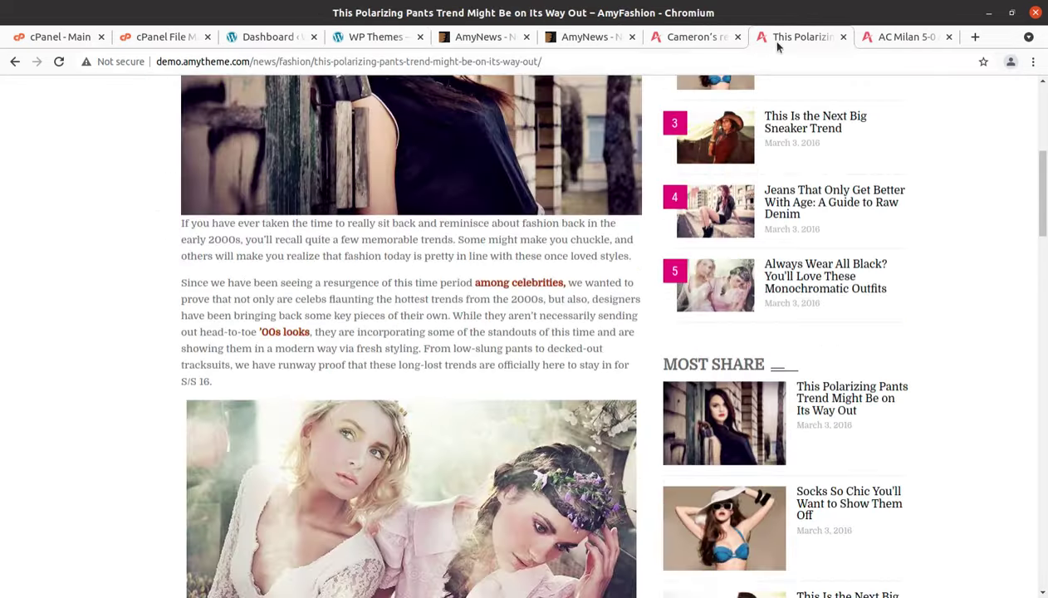
pyautogui.scroll(2, 1045, 167)
pyautogui.scroll(3, 1045, 166)
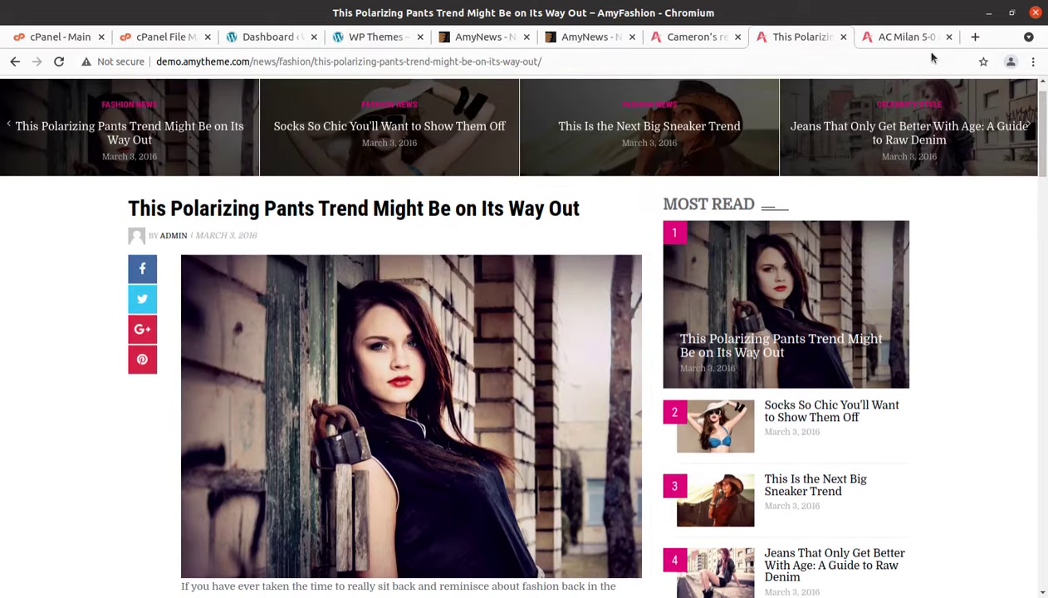
pyautogui.click(911, 37)
pyautogui.click(694, 38)
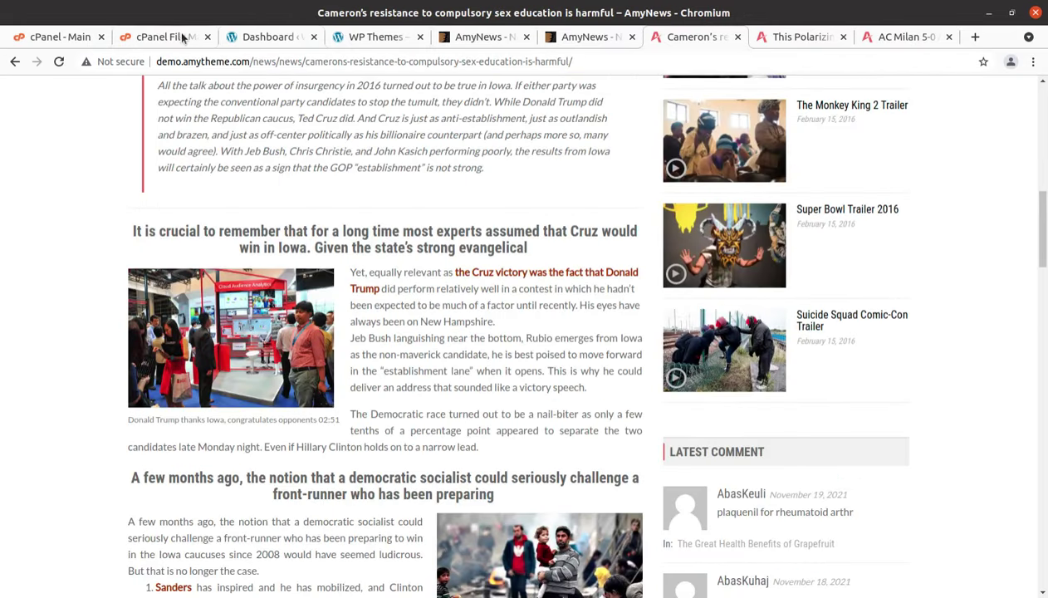
# Return to the WordPress dashboard, reload it, and open the Demo Content section of the AmyNews configuration
pyautogui.click(274, 38)
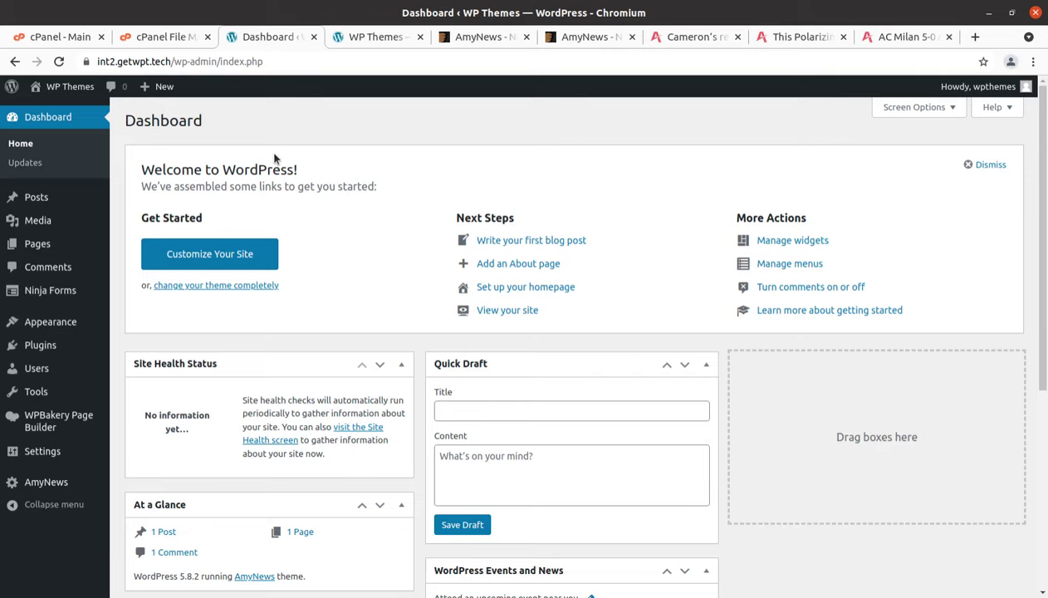
pyautogui.click(59, 61)
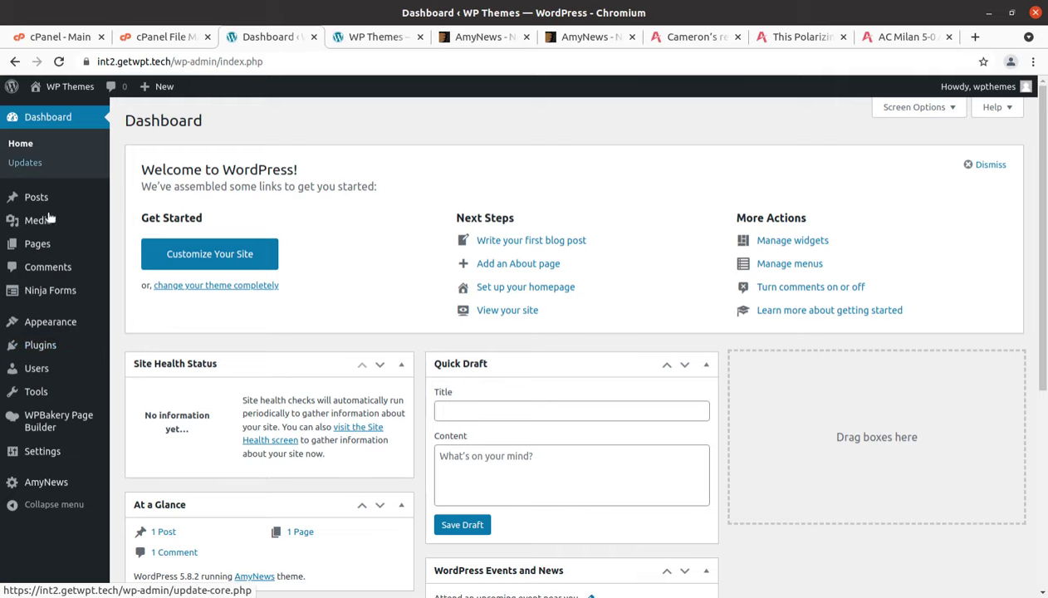
pyautogui.moveTo(52, 328)
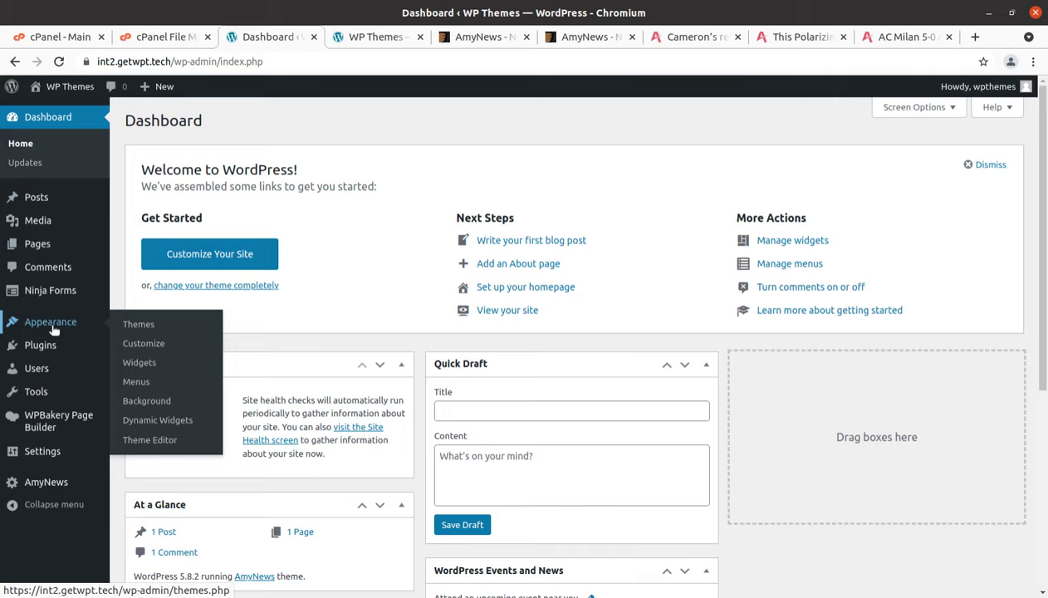
pyautogui.click(47, 483)
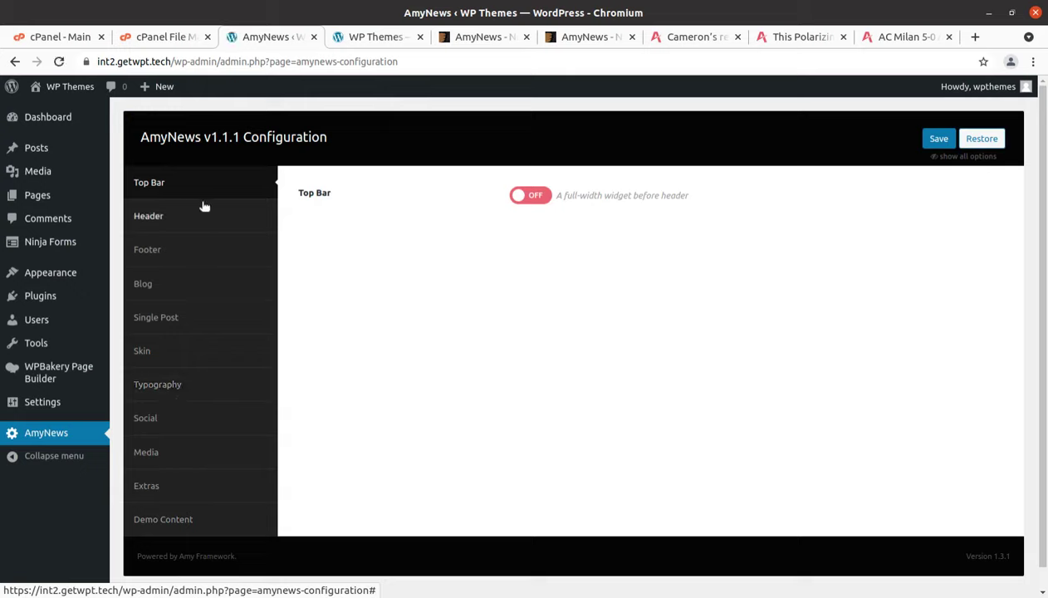
pyautogui.click(171, 522)
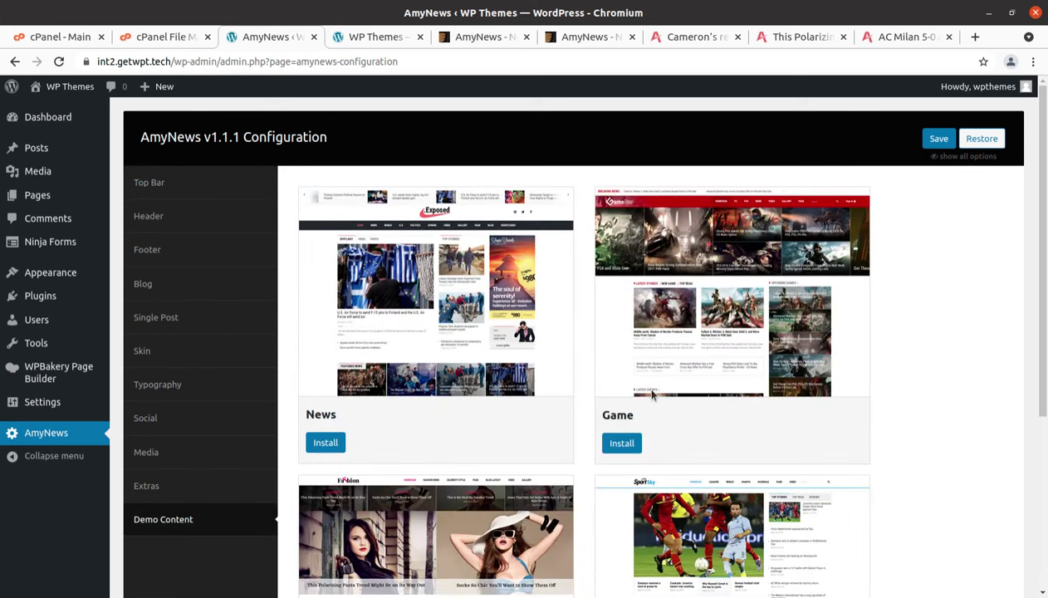
# Look over the available demos and install the News demo content, confirming the installation
pyautogui.scroll(-3, 652, 395)
pyautogui.scroll(3, 653, 395)
pyautogui.scroll(-3, 363, 358)
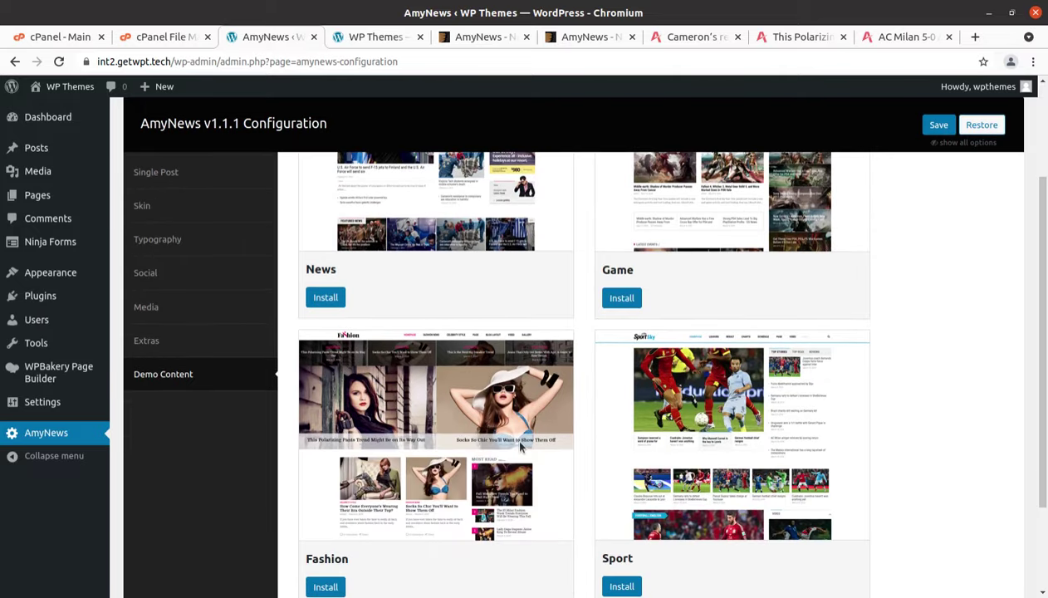
pyautogui.scroll(-1, 540, 428)
pyautogui.scroll(3, 458, 328)
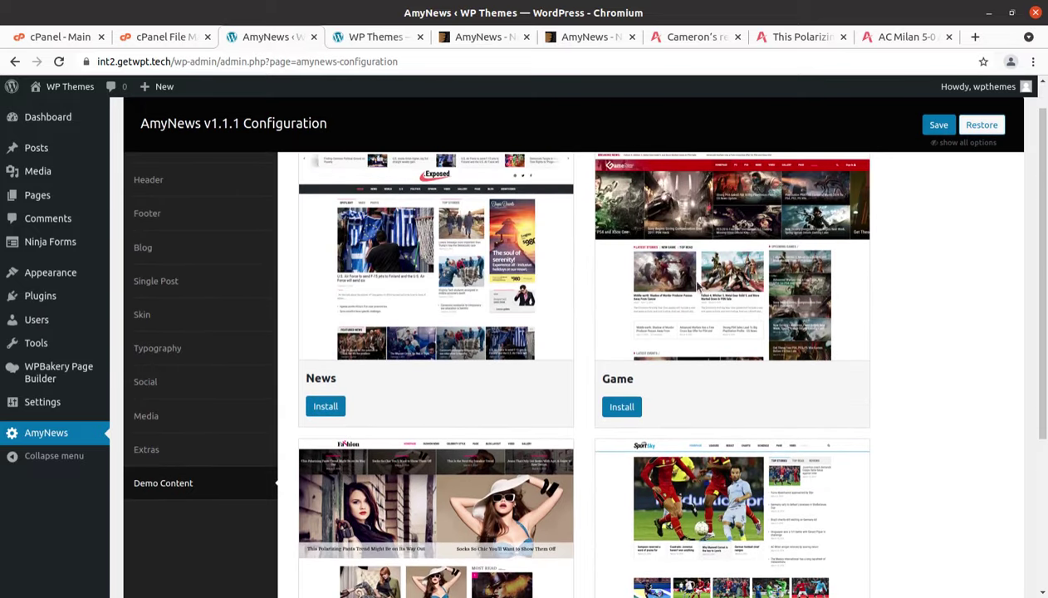
pyautogui.scroll(1, 733, 260)
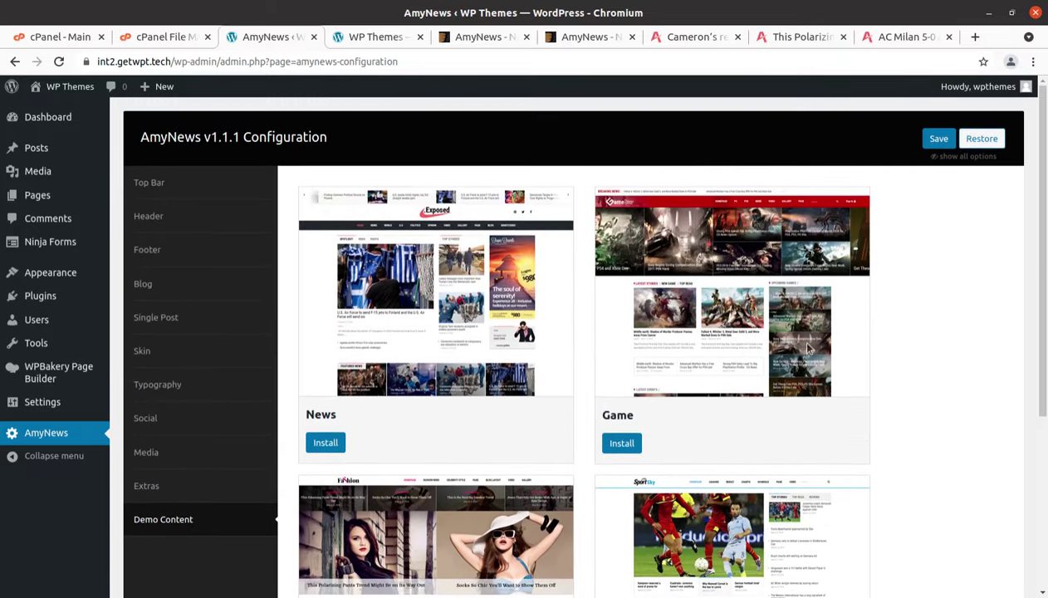
pyautogui.scroll(-5, 807, 348)
pyautogui.scroll(4, 673, 363)
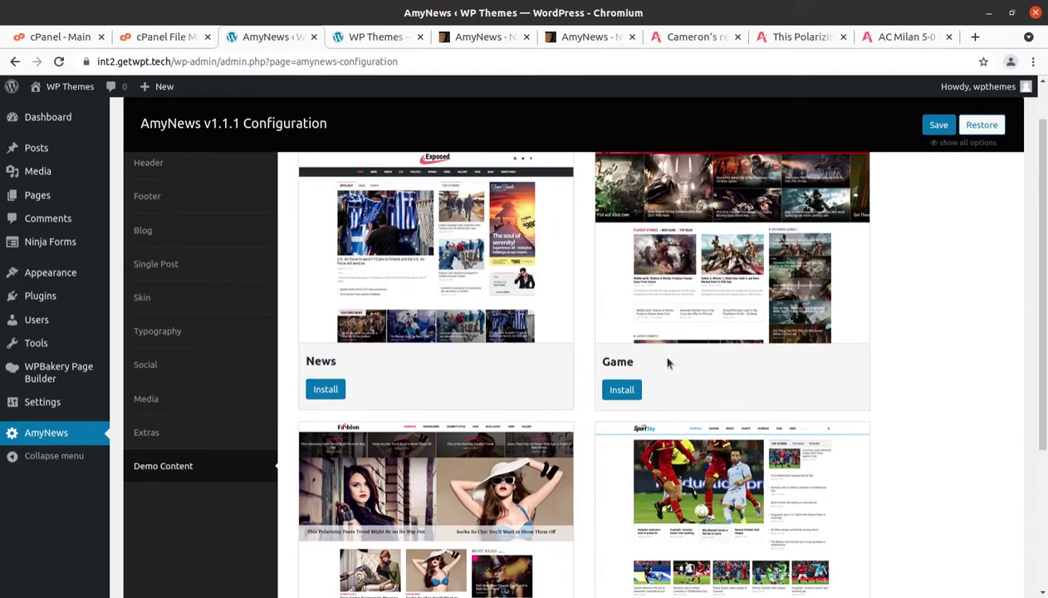
pyautogui.click(325, 392)
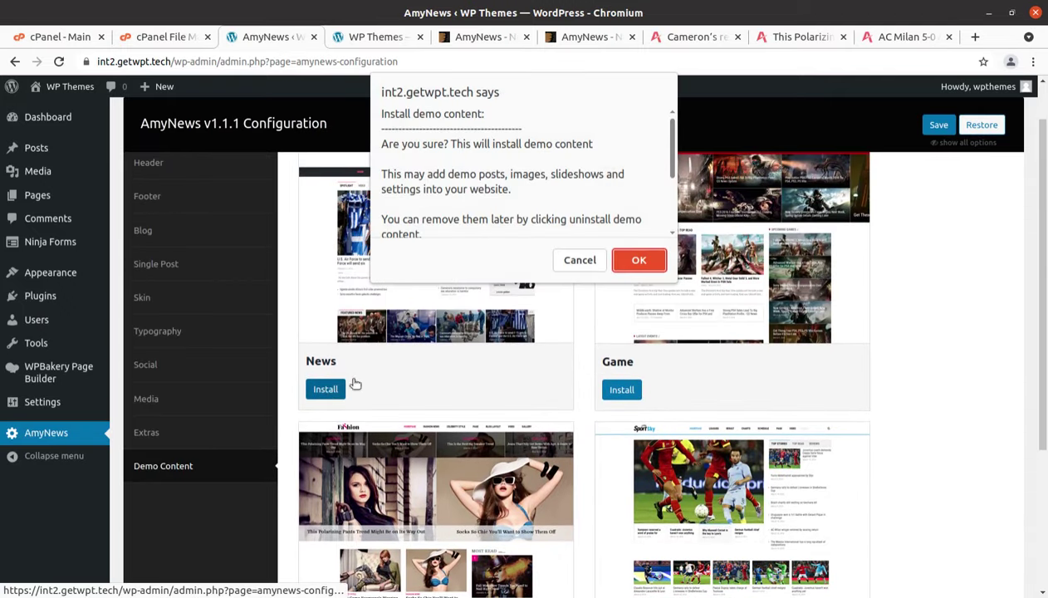
pyautogui.click(641, 262)
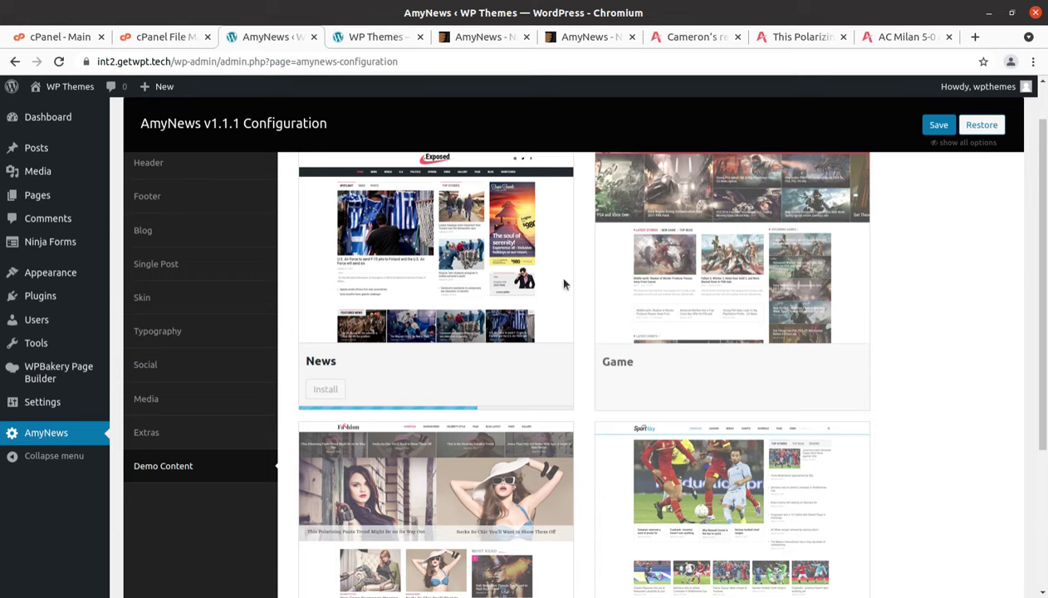
# Switch to the AmyNews news demo article and open that demo's home page
pyautogui.click(677, 40)
pyautogui.scroll(10, 302, 251)
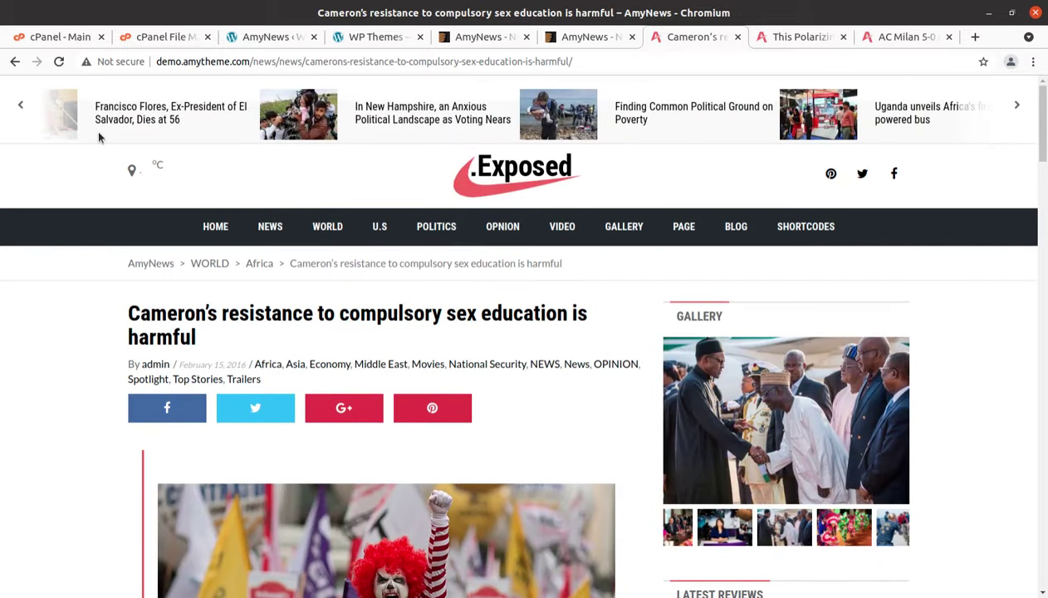
pyautogui.click(213, 230)
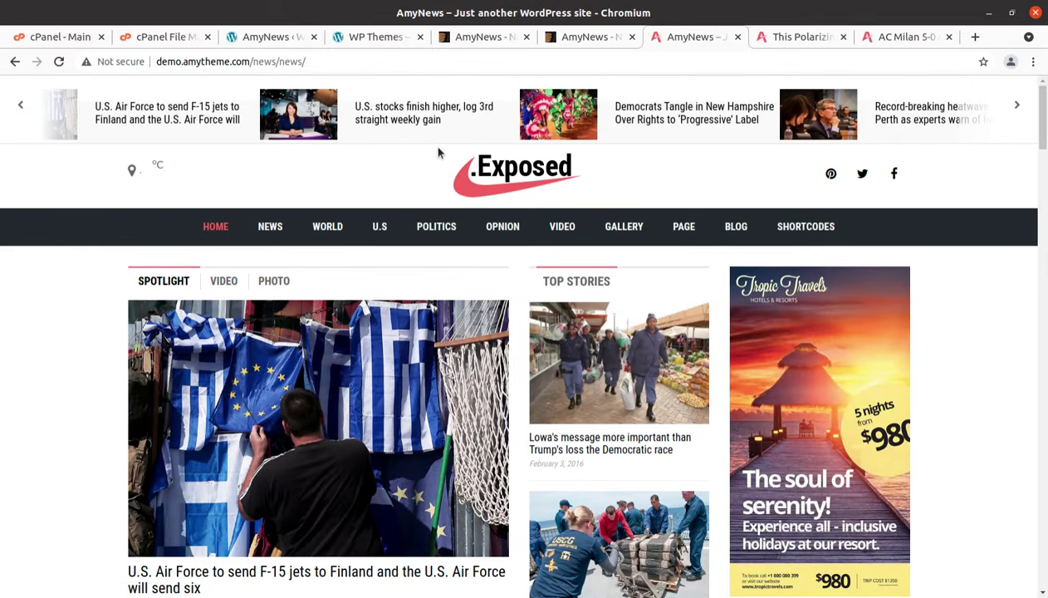
# Return to the WP Themes front page, reload it, and look over the imported News demo layout down to the featured articles
pyautogui.click(271, 37)
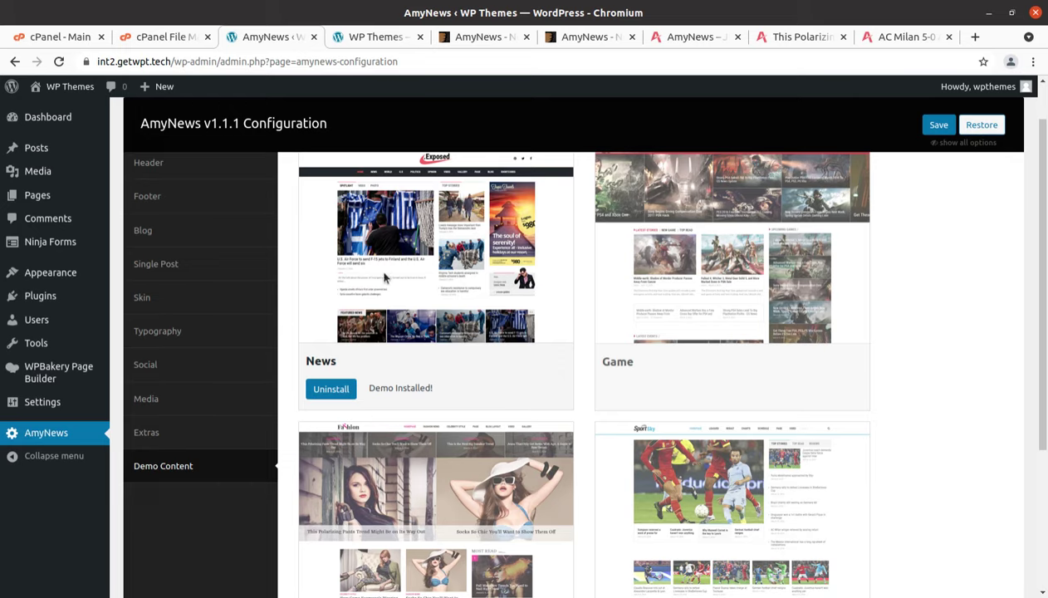
pyautogui.click(371, 36)
pyautogui.click(59, 61)
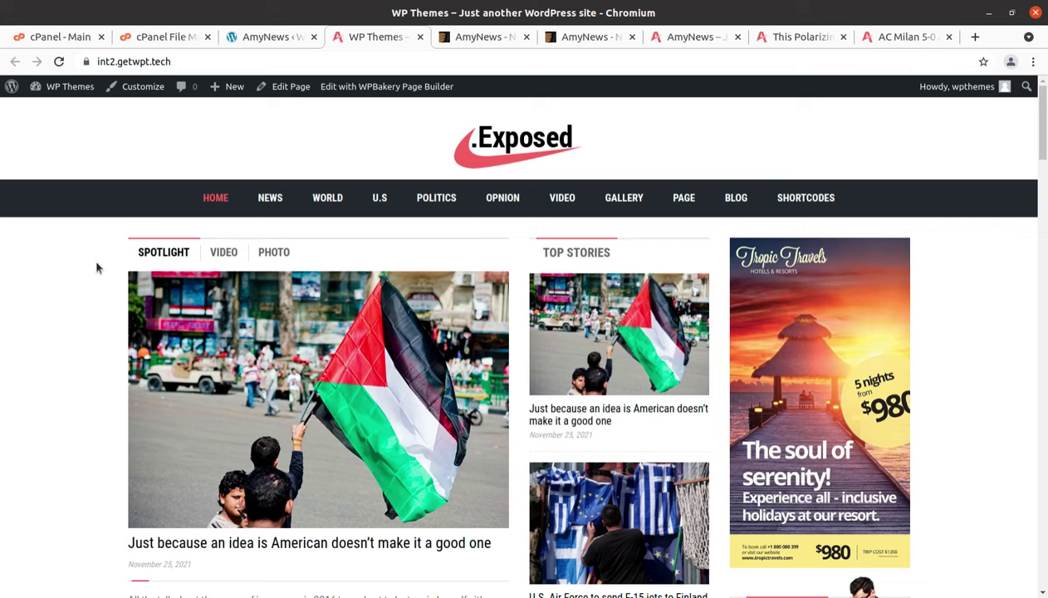
pyautogui.scroll(-6, 96, 267)
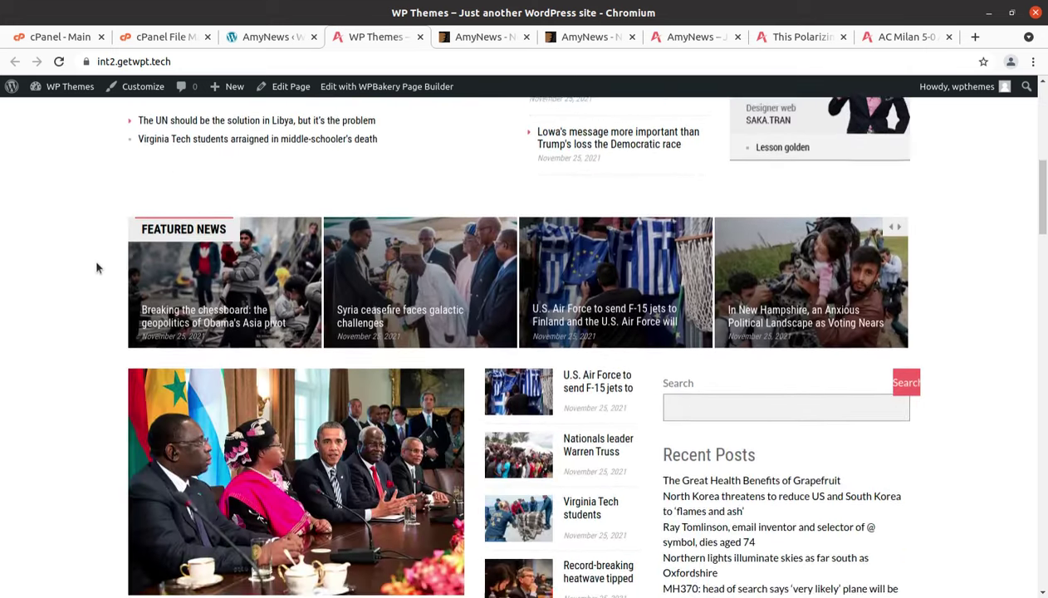
pyautogui.scroll(-2, 97, 267)
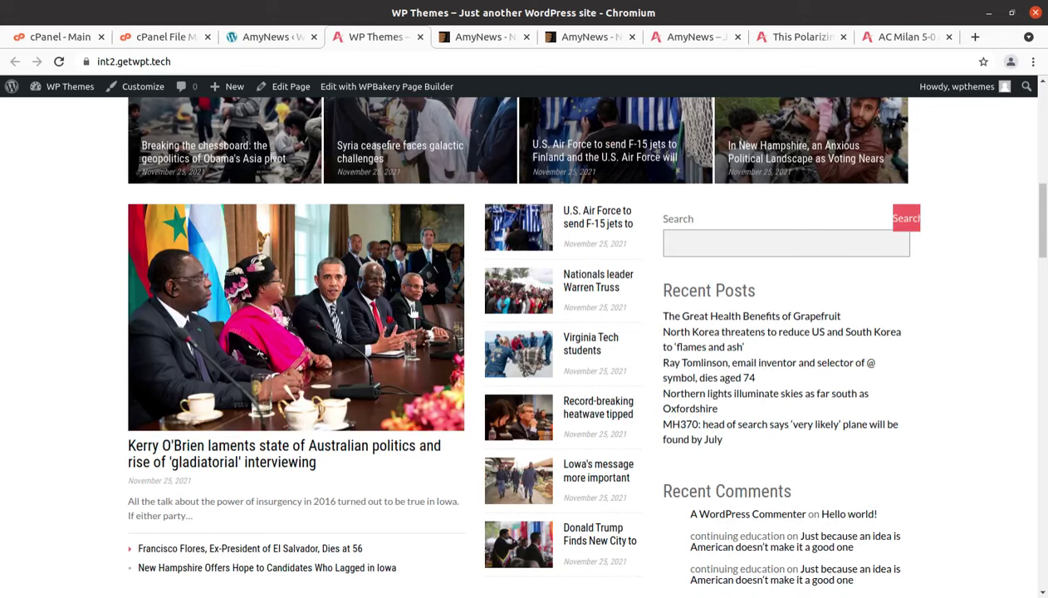
# Open the Nationals leader article from the home page's article list and look through it down to Recent Posts
pyautogui.click(574, 288)
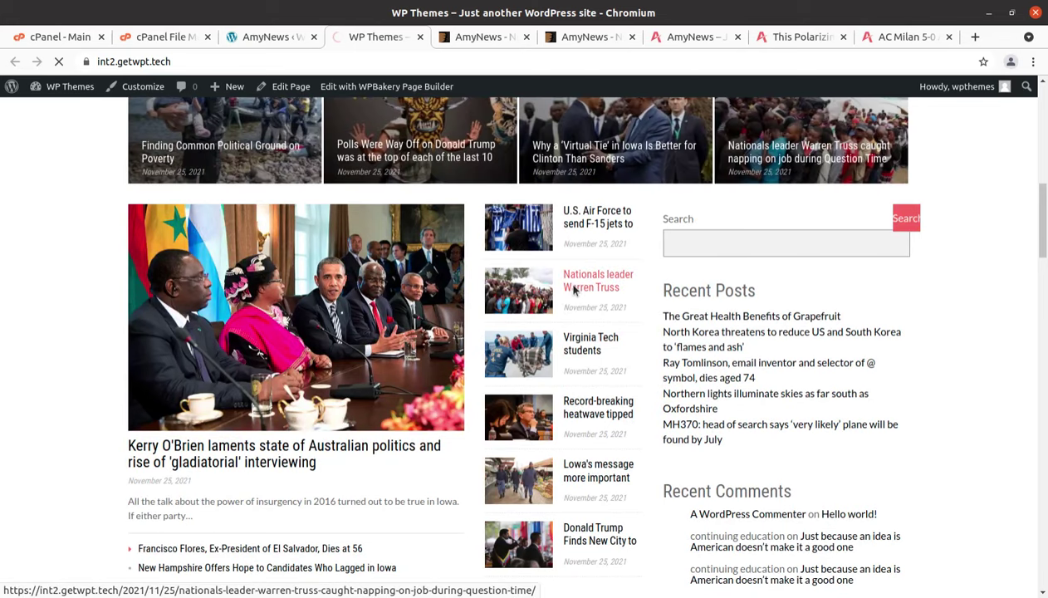
pyautogui.scroll(-3, 459, 324)
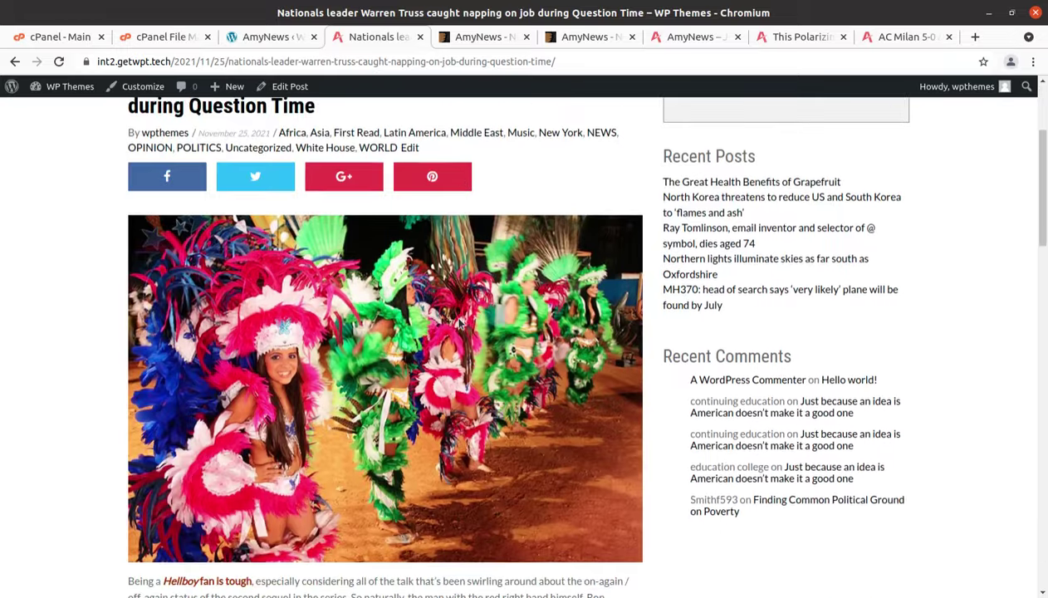
pyautogui.scroll(-15, 460, 323)
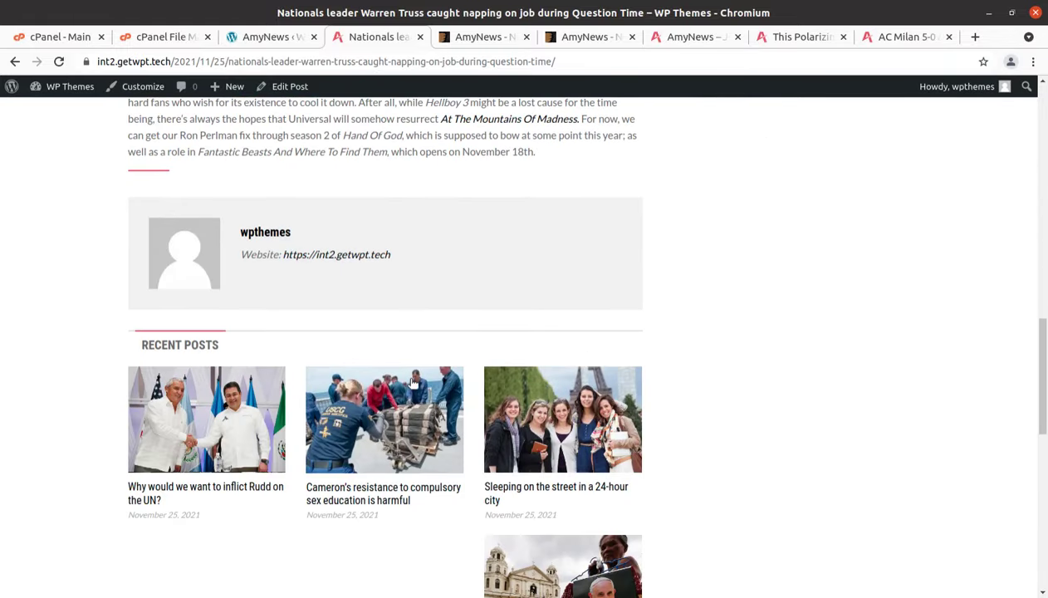
# Open the recent post on Cameron's resistance to compulsory sex education and look through its content down to Recent Posts
pyautogui.click(338, 498)
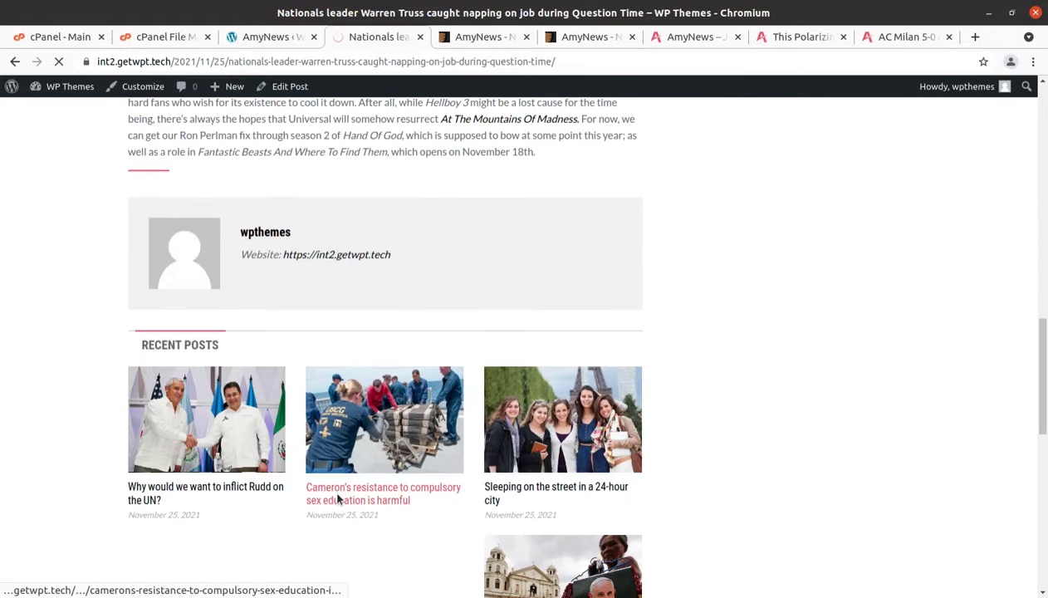
pyautogui.scroll(-5, 531, 357)
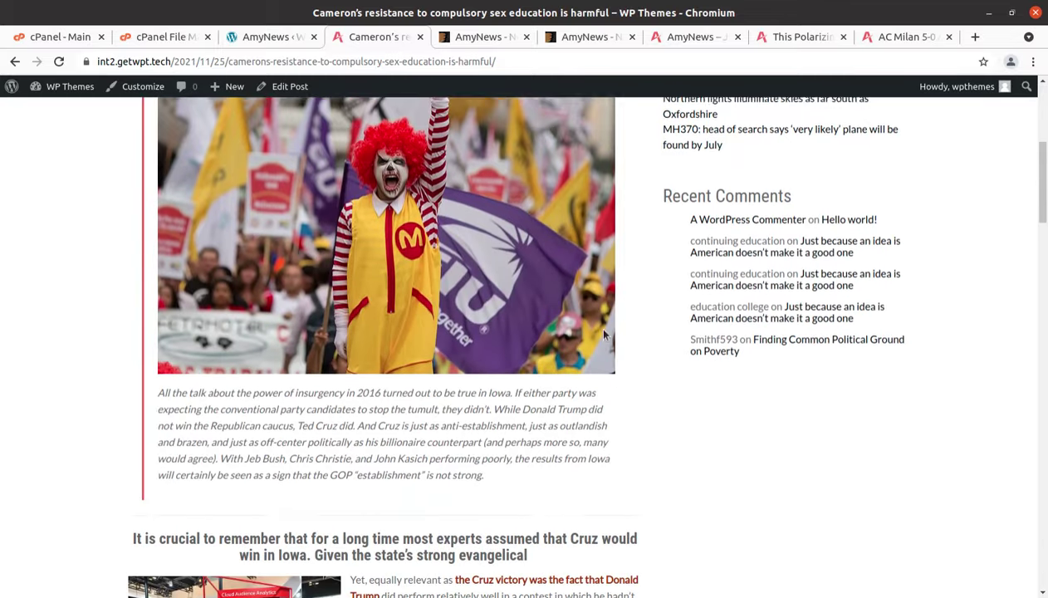
pyautogui.scroll(-10, 590, 363)
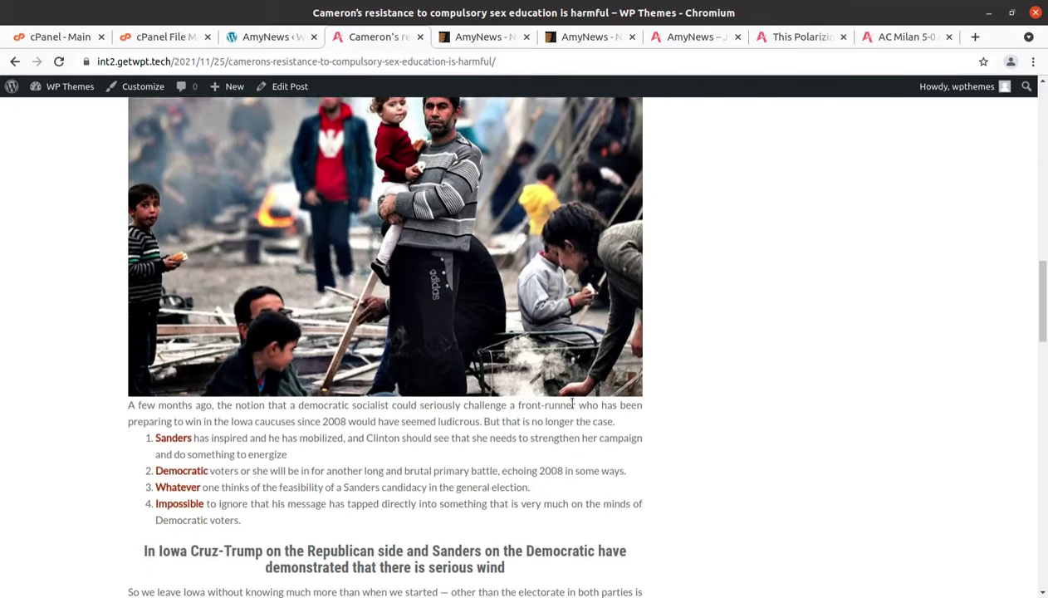
pyautogui.scroll(-10, 572, 403)
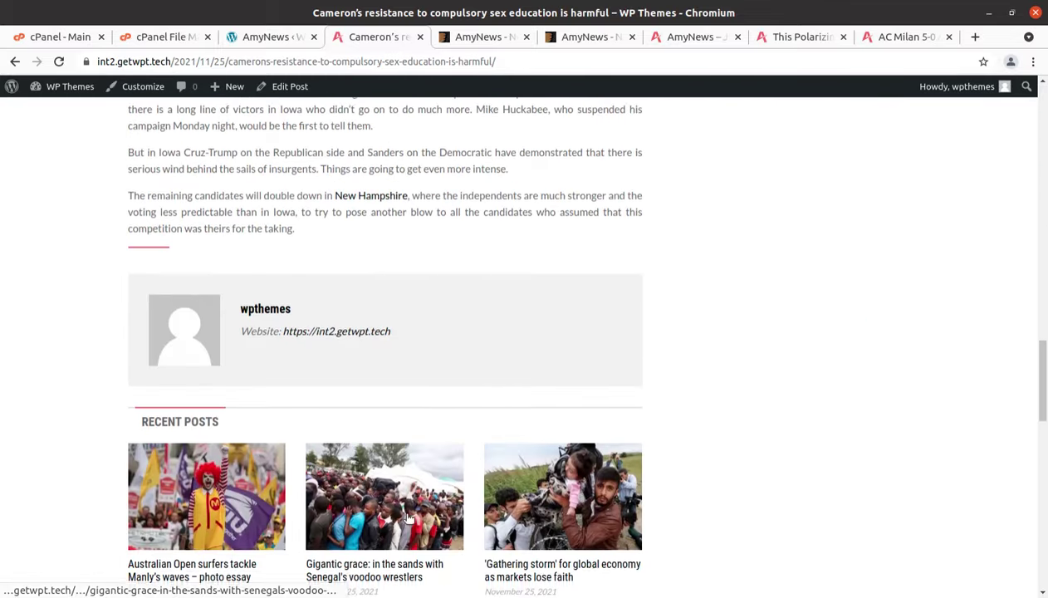
pyautogui.scroll(-2, 409, 519)
# View the "Gigantic grace" and "MH370" recent posts and return to the site's home page
pyautogui.click(353, 403)
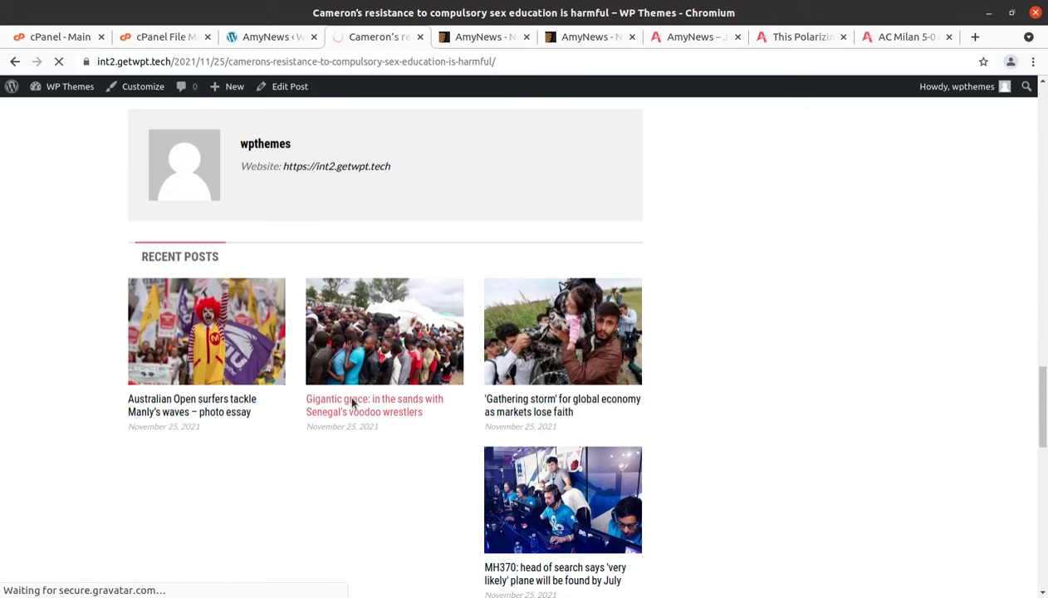
pyautogui.scroll(-8, 547, 395)
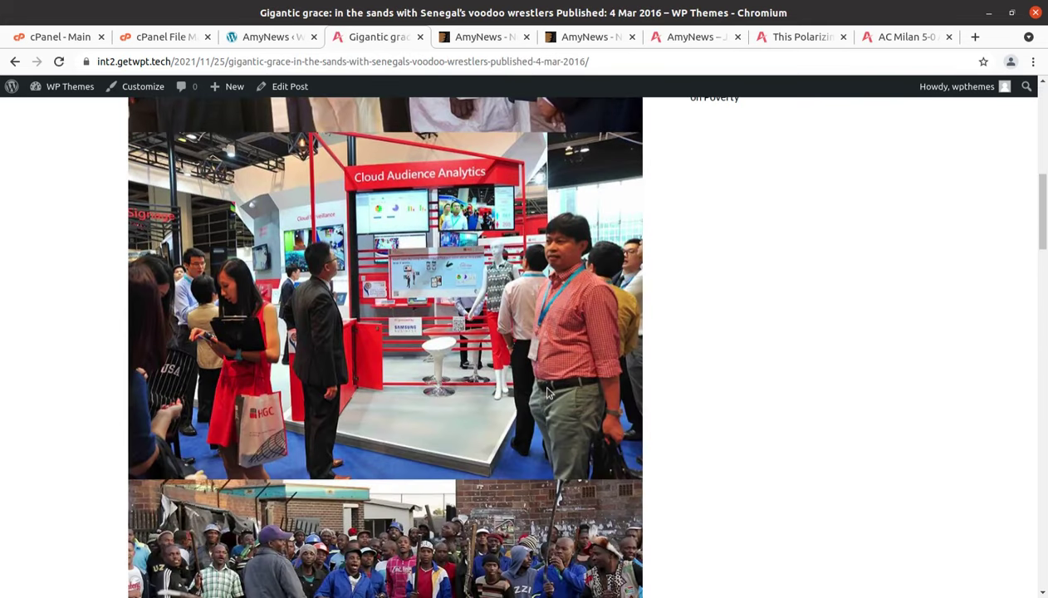
pyautogui.scroll(-14, 548, 395)
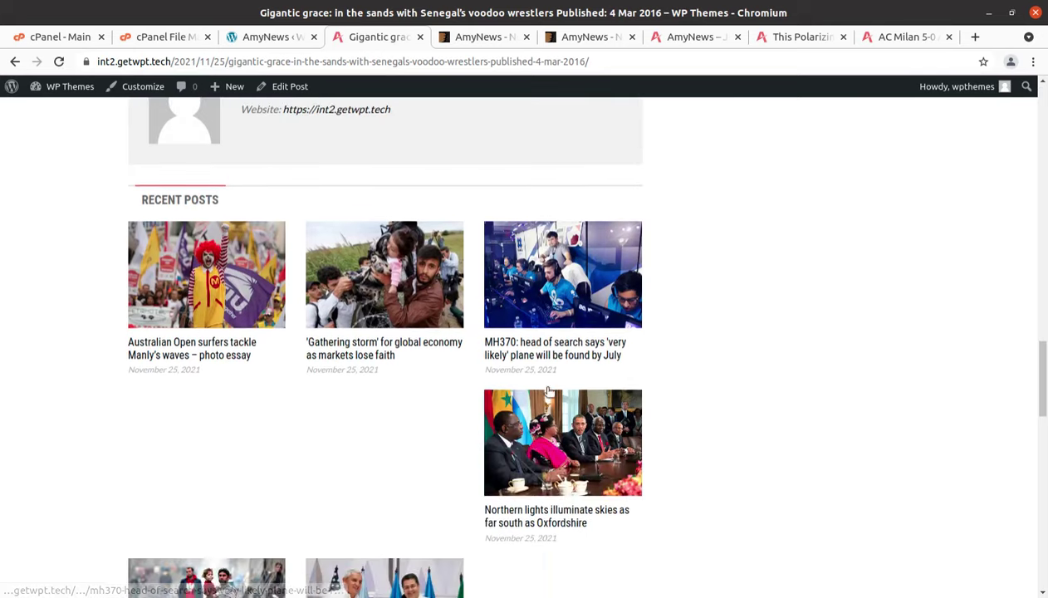
pyautogui.click(535, 343)
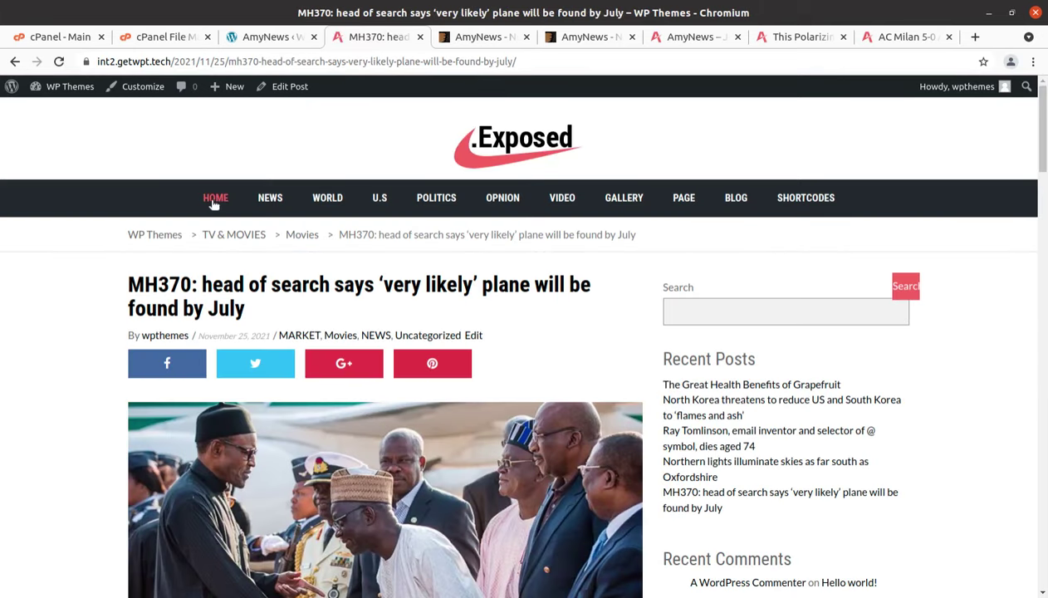
pyautogui.click(213, 203)
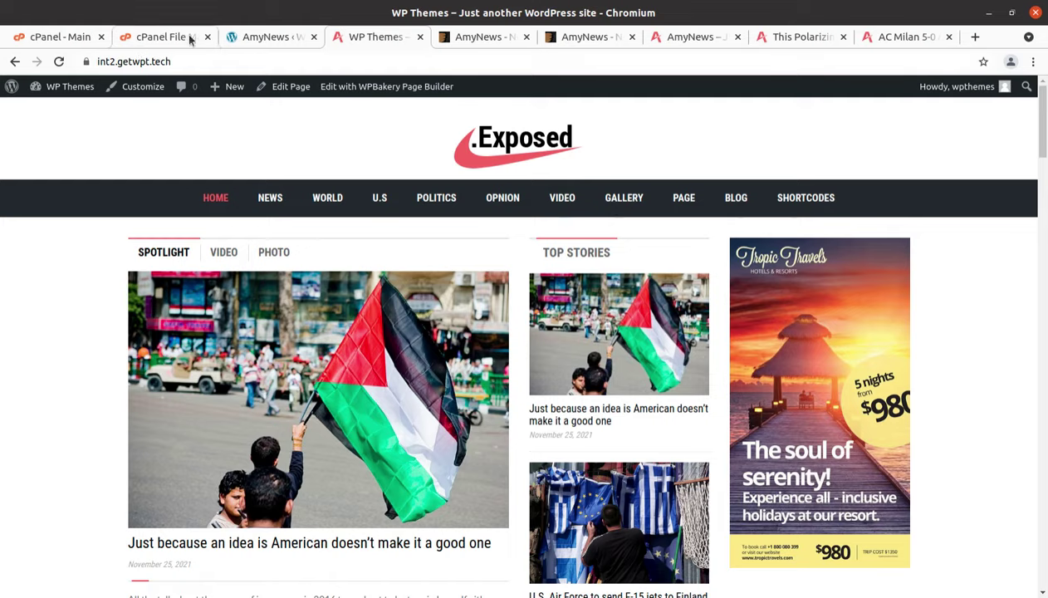
# In the AmyNews configuration, turn on the Top Bar and try switching its top left widget on and off
pyautogui.click(253, 37)
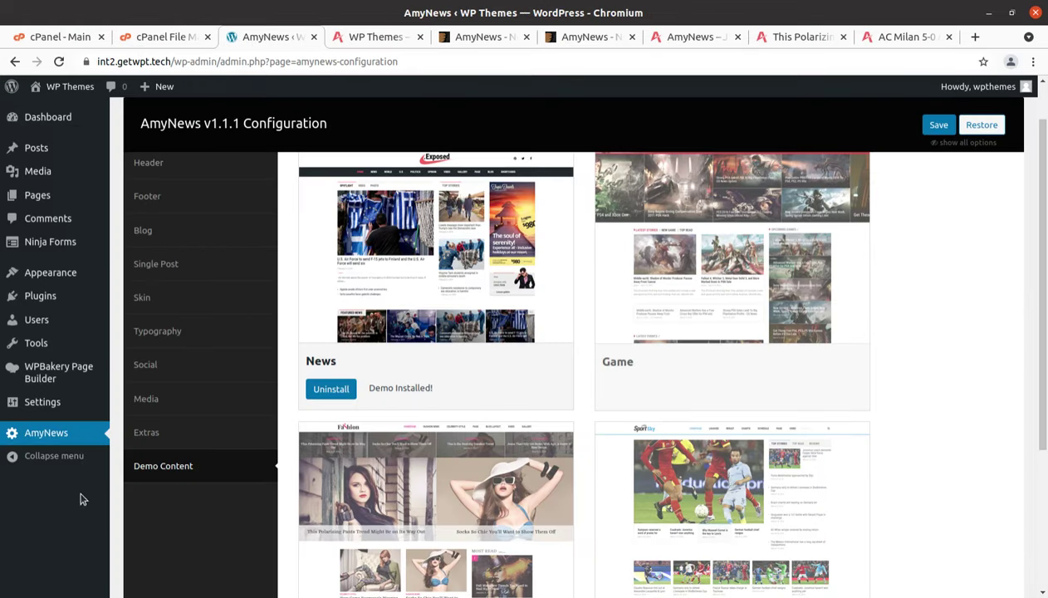
pyautogui.scroll(2, 40, 491)
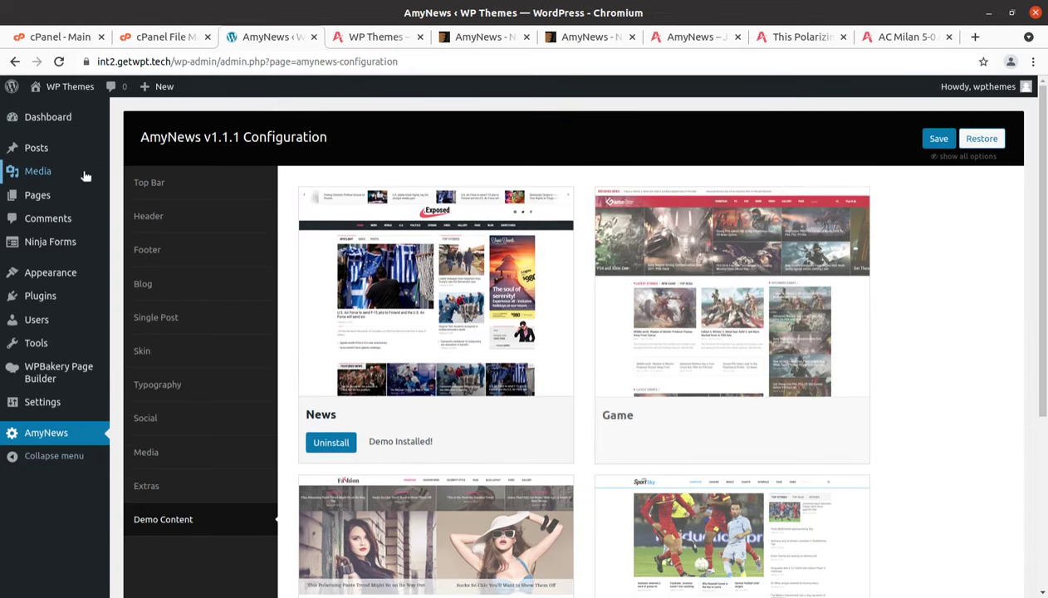
pyautogui.moveTo(60, 113)
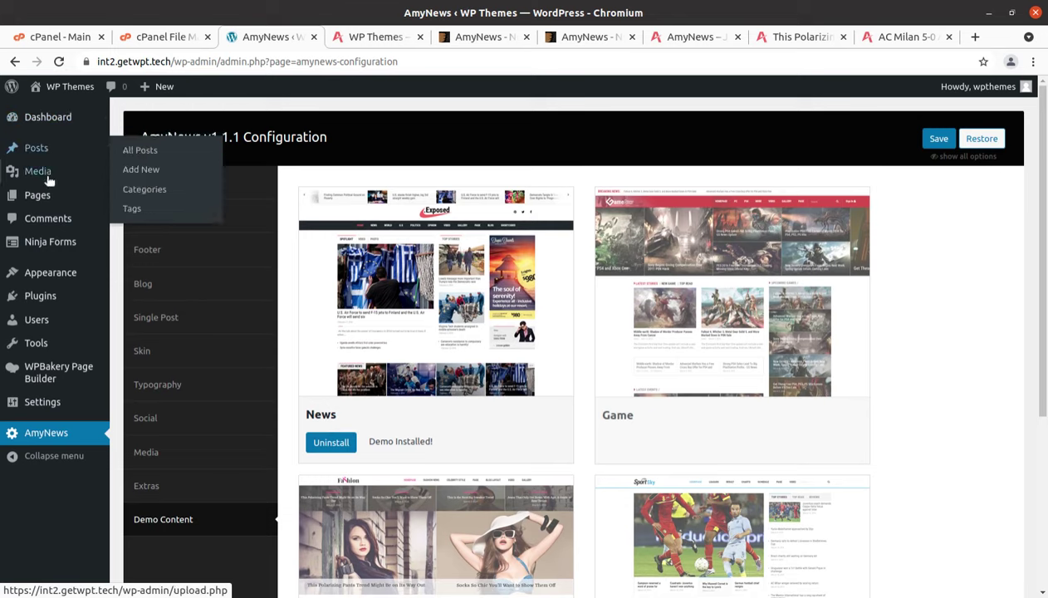
pyautogui.moveTo(88, 386)
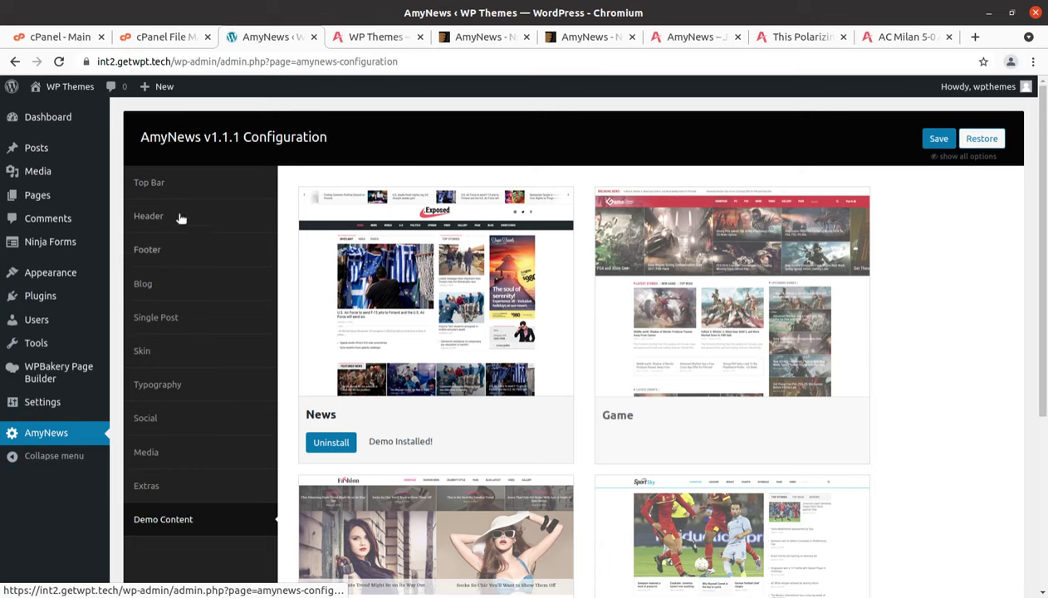
pyautogui.click(153, 184)
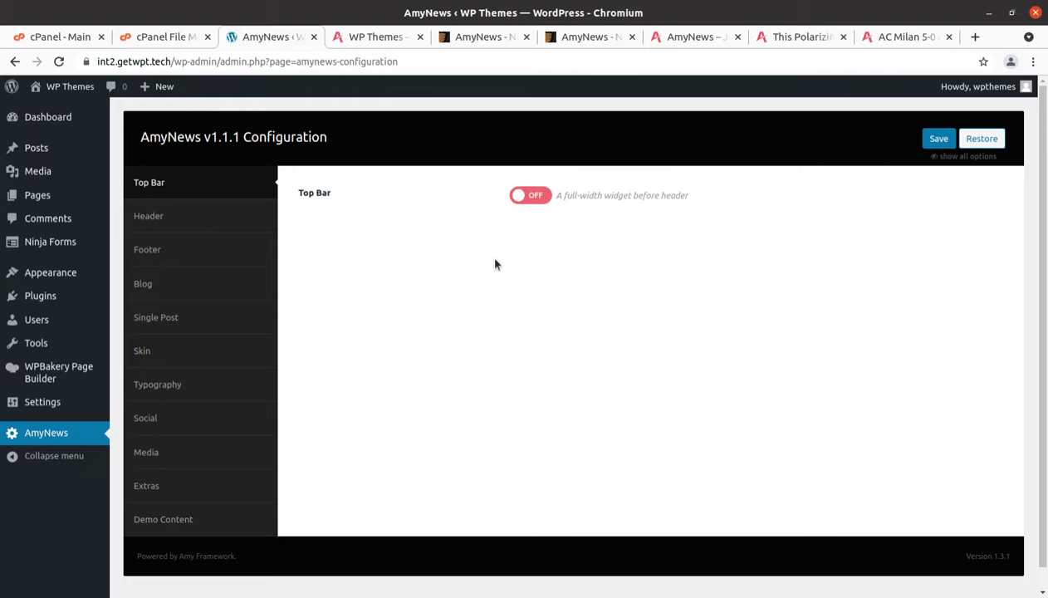
pyautogui.click(525, 202)
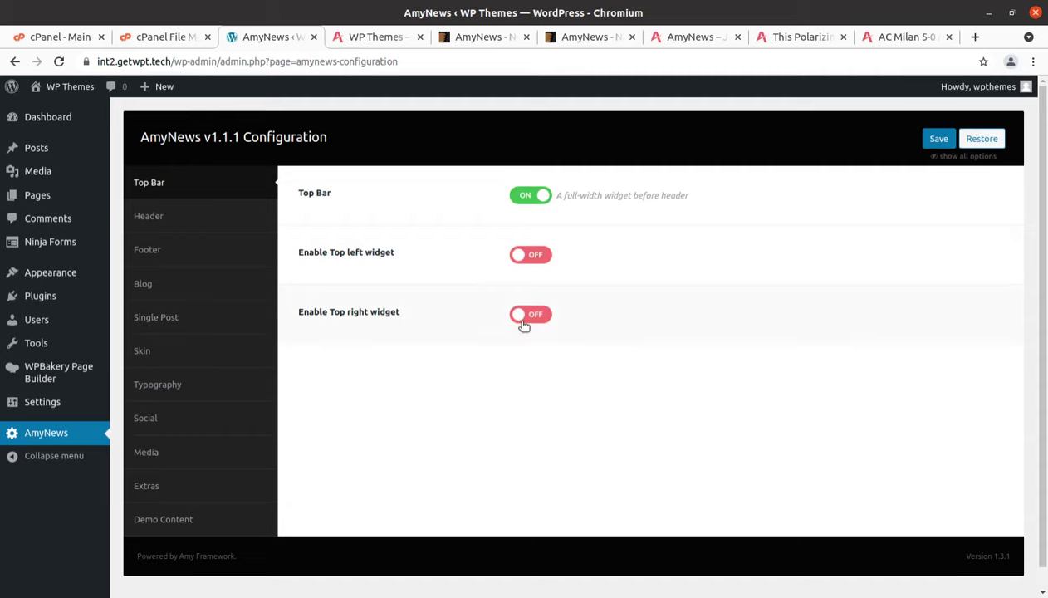
pyautogui.click(533, 256)
pyautogui.click(525, 257)
# Examine the Header and Footer options in the AmyNews configuration, from logo and header style to footer widgets and copyright
pyautogui.click(179, 220)
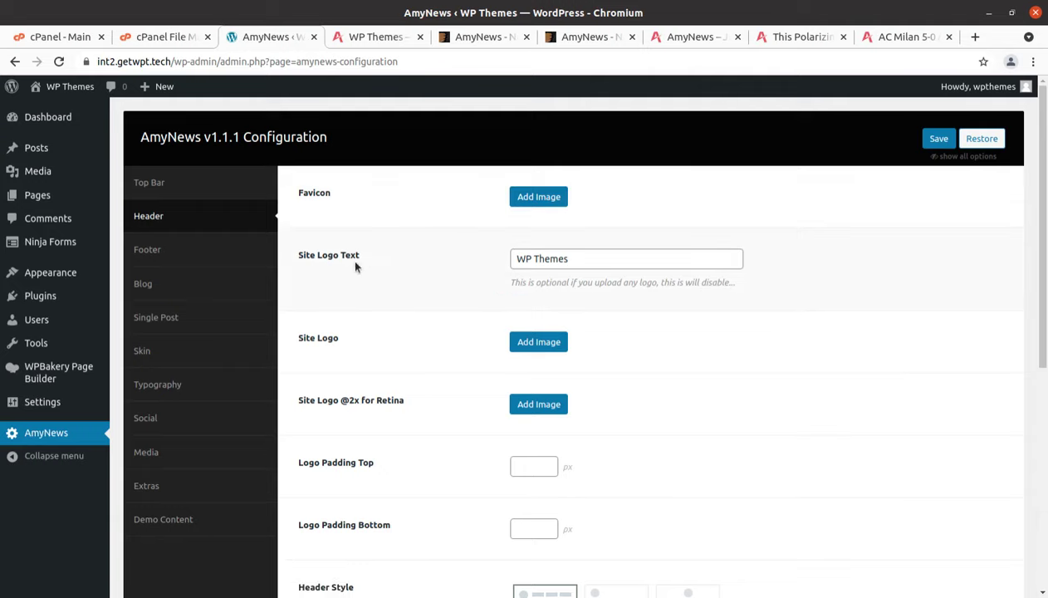
pyautogui.scroll(-4, 426, 332)
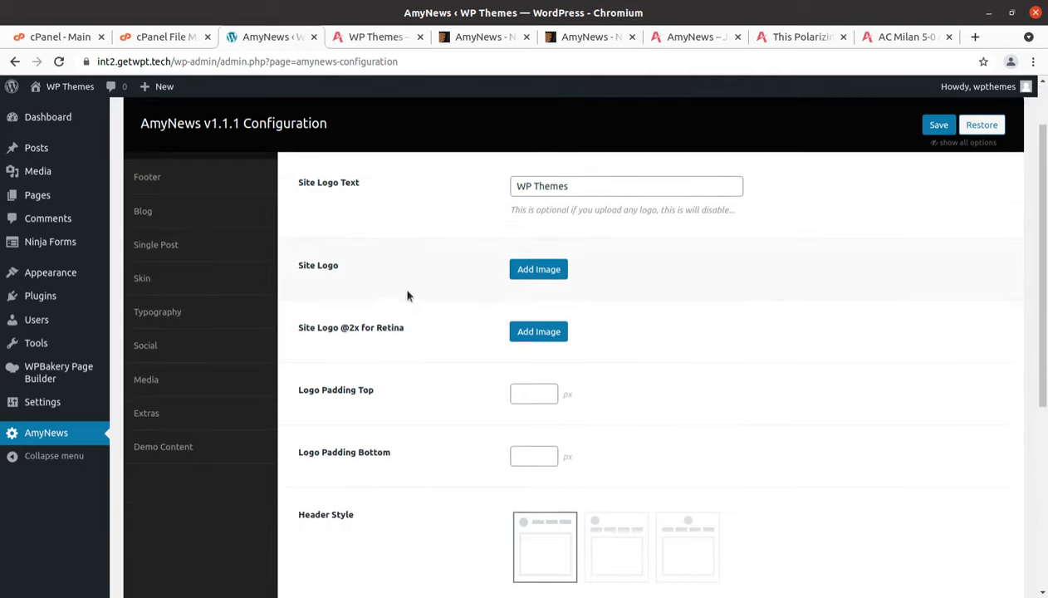
pyautogui.scroll(-5, 537, 295)
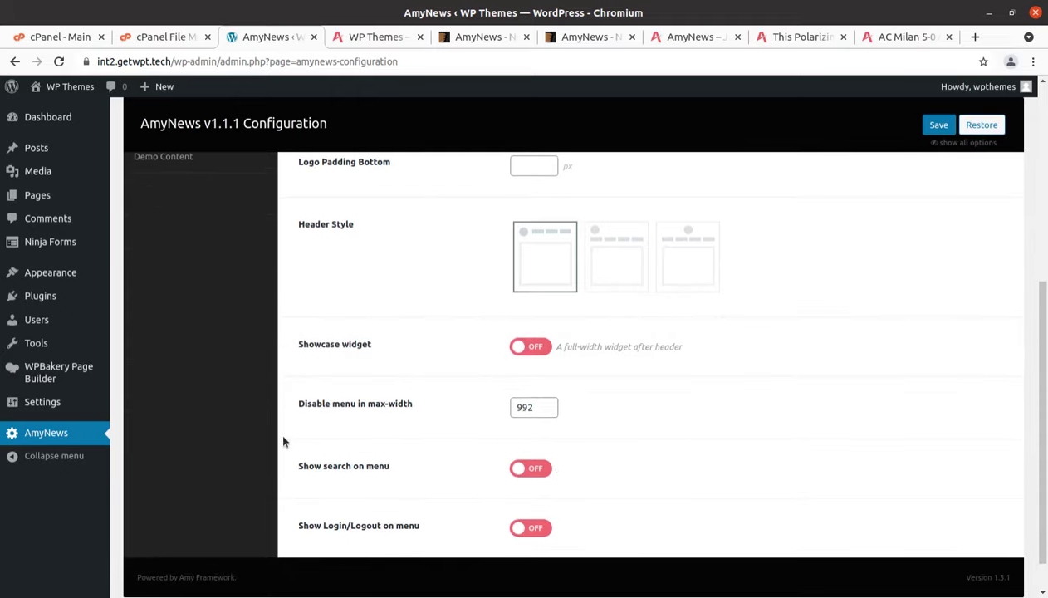
pyautogui.scroll(9, 450, 424)
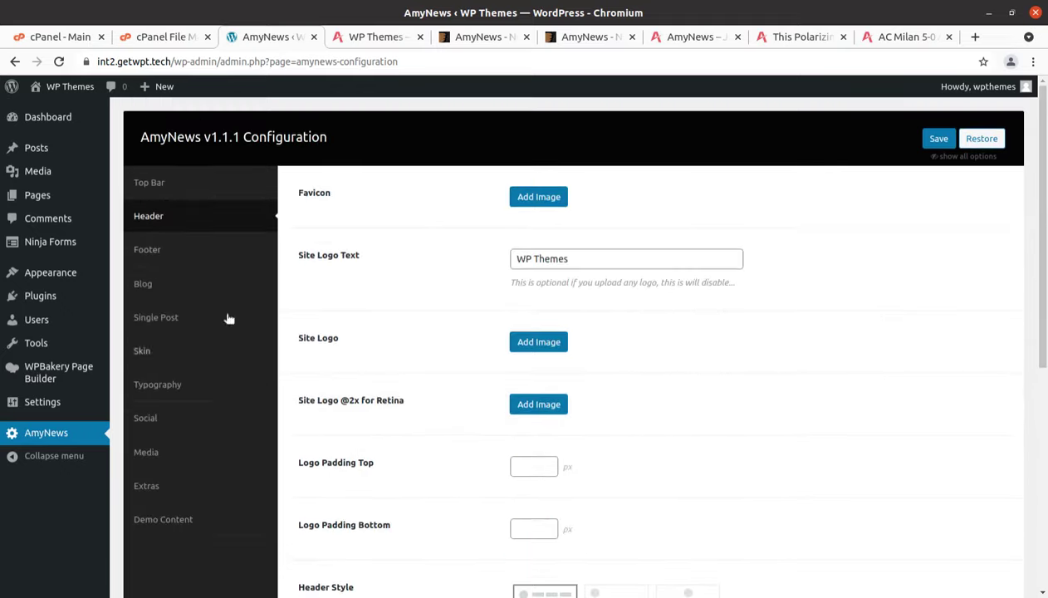
pyautogui.click(158, 251)
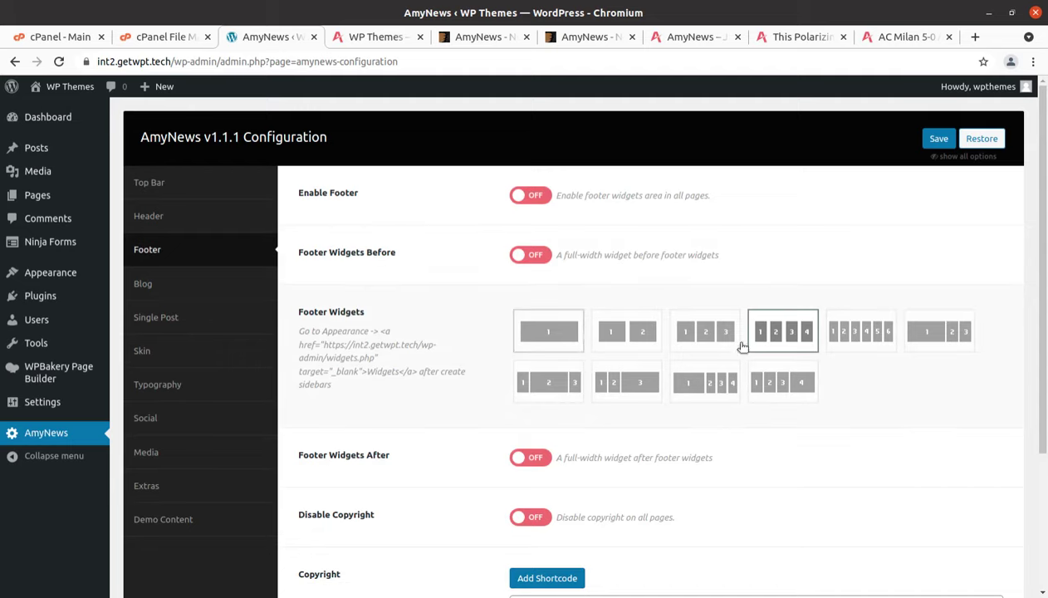
pyautogui.scroll(-4, 534, 263)
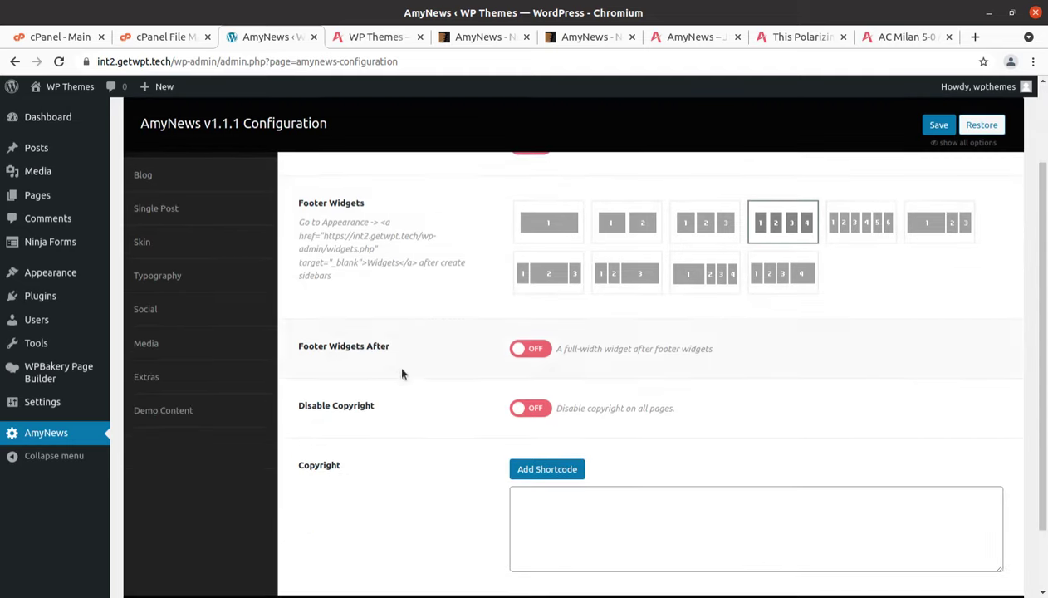
pyautogui.scroll(4, 412, 391)
# Review the Blog, Single Post, Skin, Typography, Social, Media, Extras and Demo Content sections of the AmyNews configuration
pyautogui.click(171, 287)
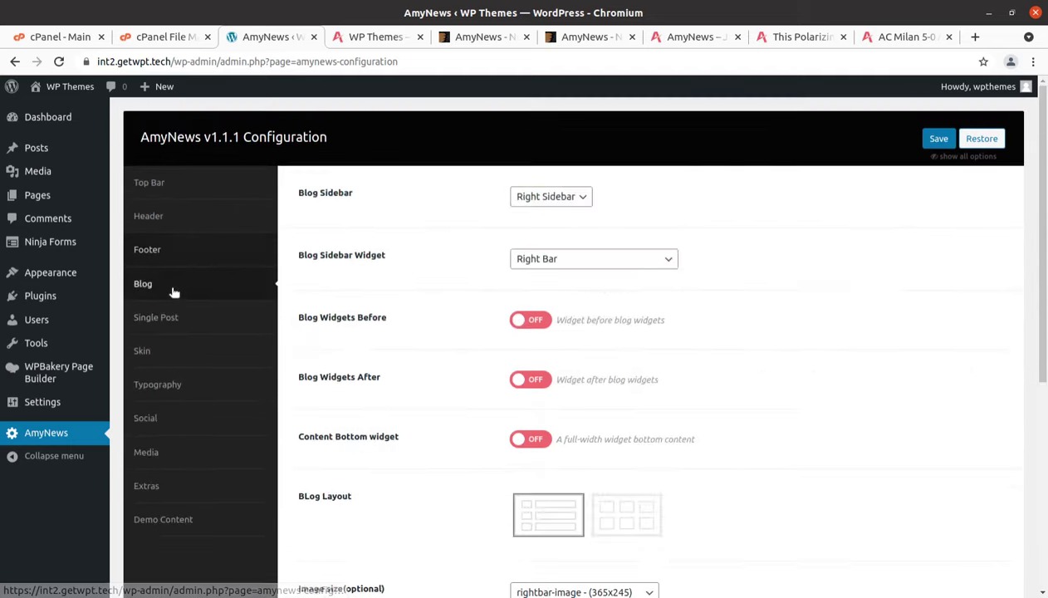
pyautogui.click(171, 317)
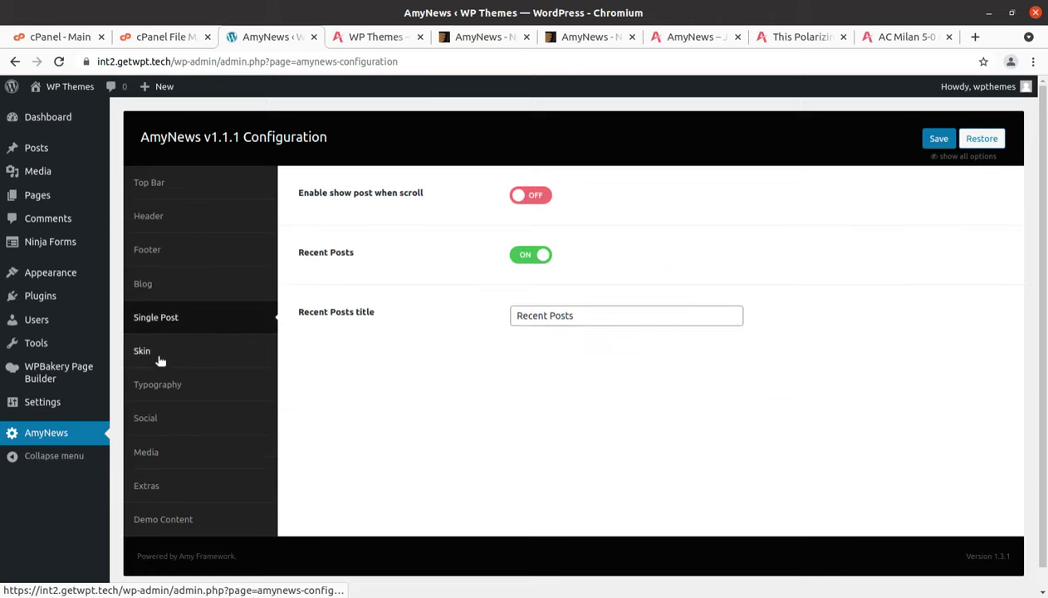
pyautogui.click(162, 354)
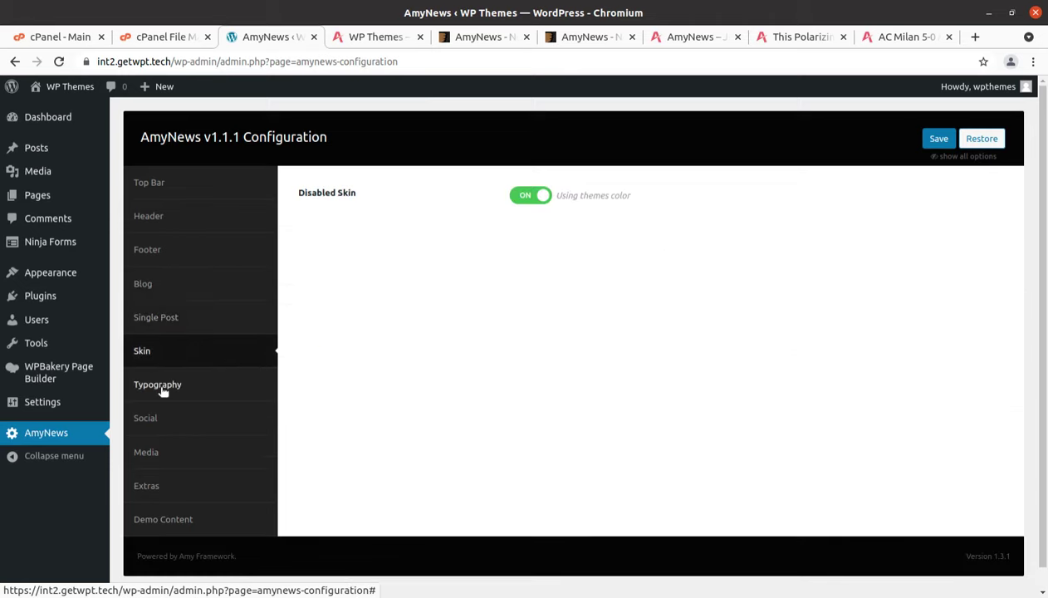
pyautogui.click(163, 390)
pyautogui.click(173, 422)
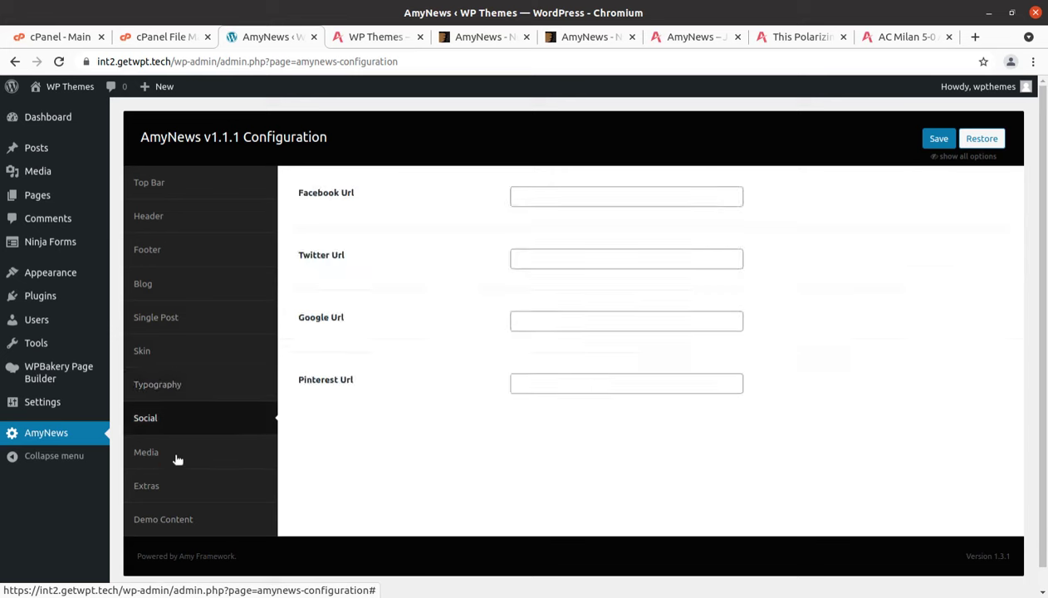
pyautogui.click(171, 461)
pyautogui.click(171, 490)
pyautogui.click(187, 523)
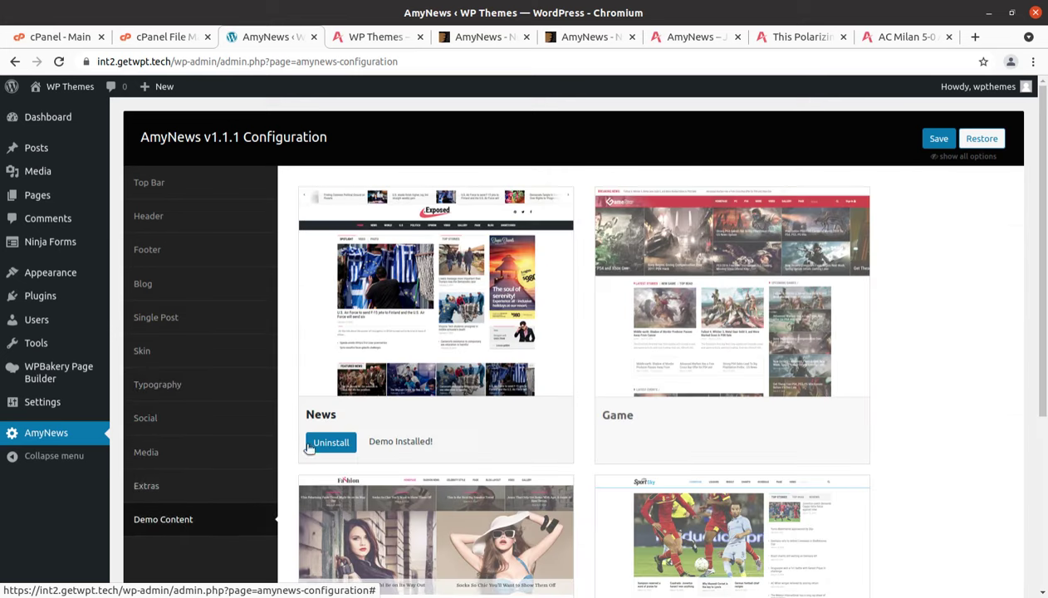
# Open the WordPress dashboard home and go back to the site's front page
pyautogui.click(39, 117)
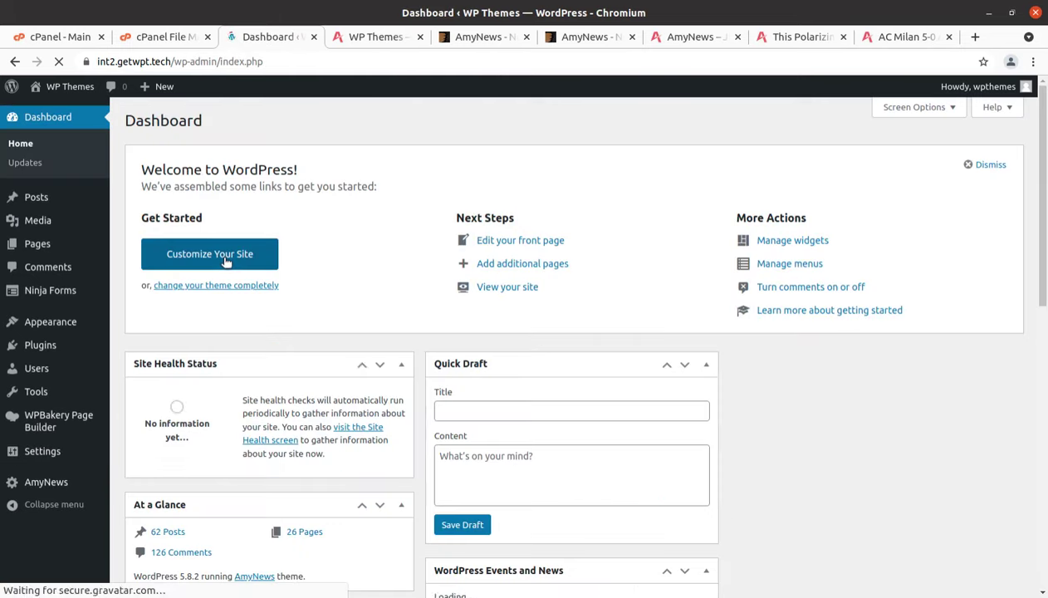
pyautogui.click(341, 38)
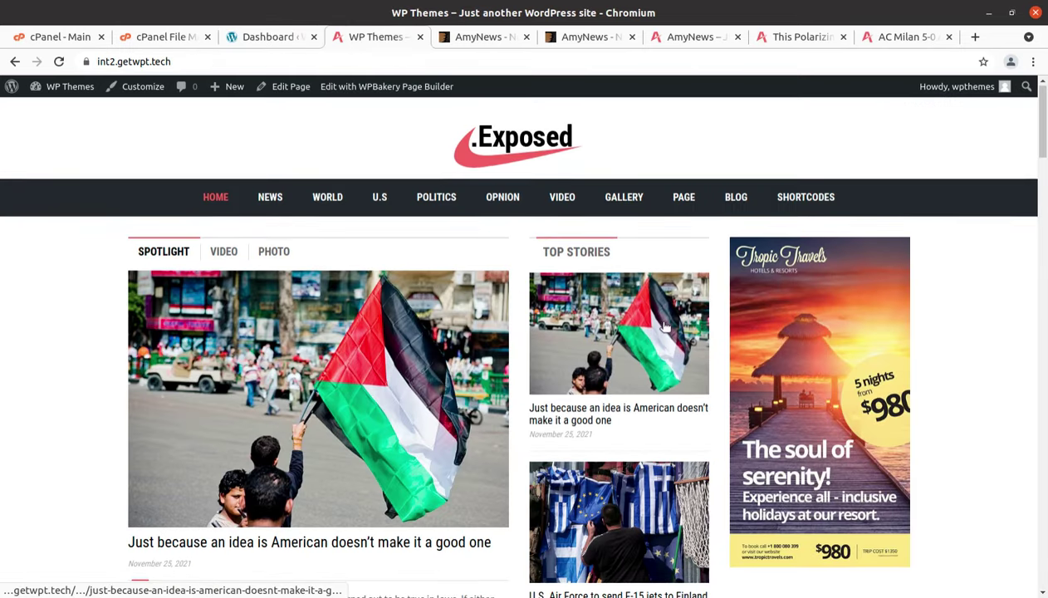
# Look over the front page down to Featured News and open the page in the WPBakery frontend editor
pyautogui.scroll(-3, 631, 326)
pyautogui.scroll(-5, 629, 325)
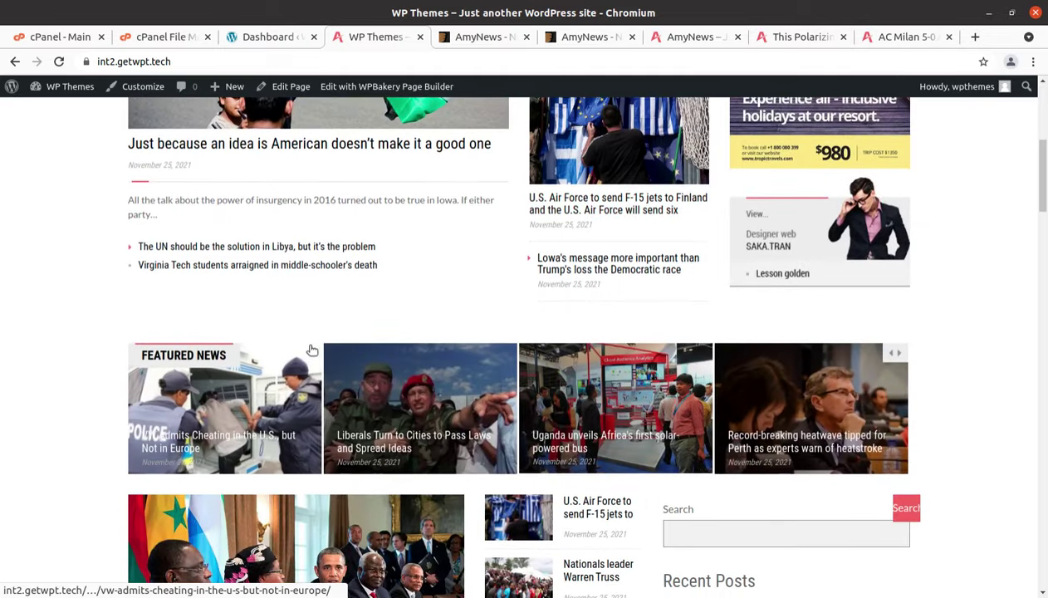
pyautogui.scroll(4, 197, 255)
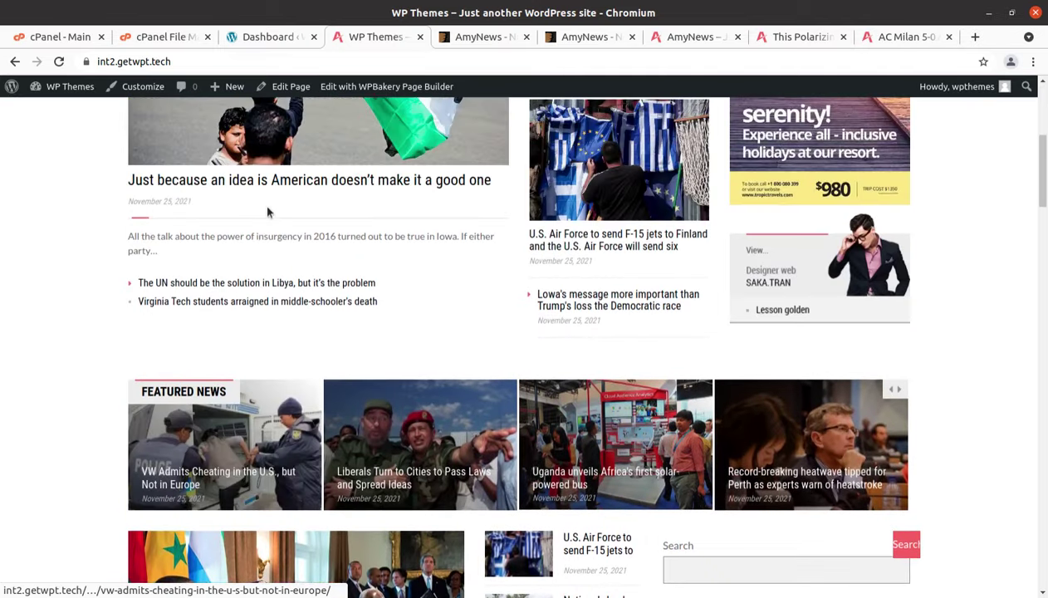
pyautogui.scroll(2, 211, 379)
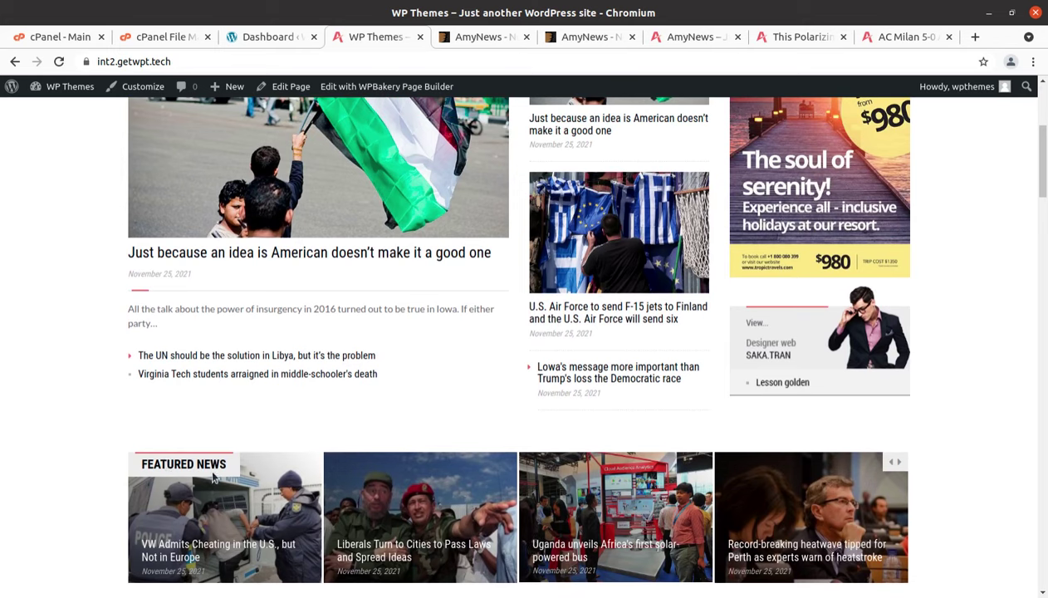
pyautogui.middleClick(373, 87)
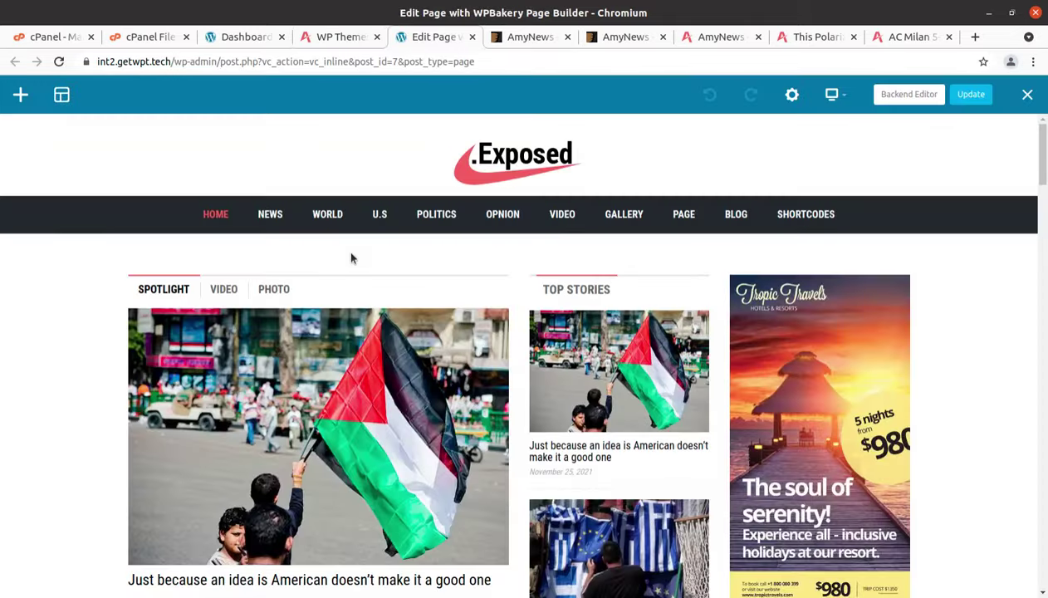
# Examine the General, Design Options and Responsive Options settings of the column holding the Featured News carousel
pyautogui.scroll(-7, 352, 259)
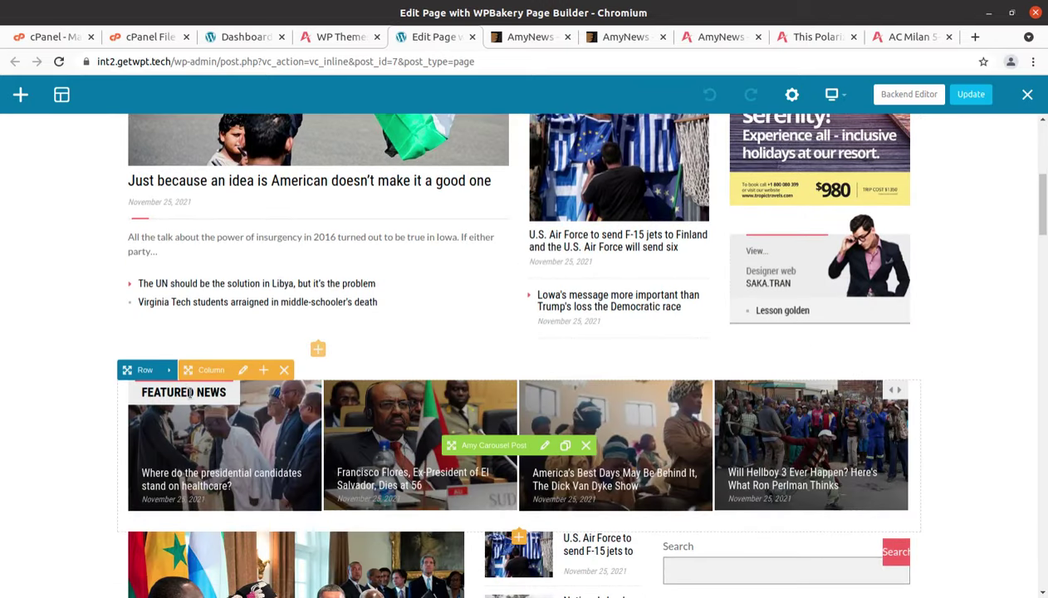
pyautogui.click(242, 371)
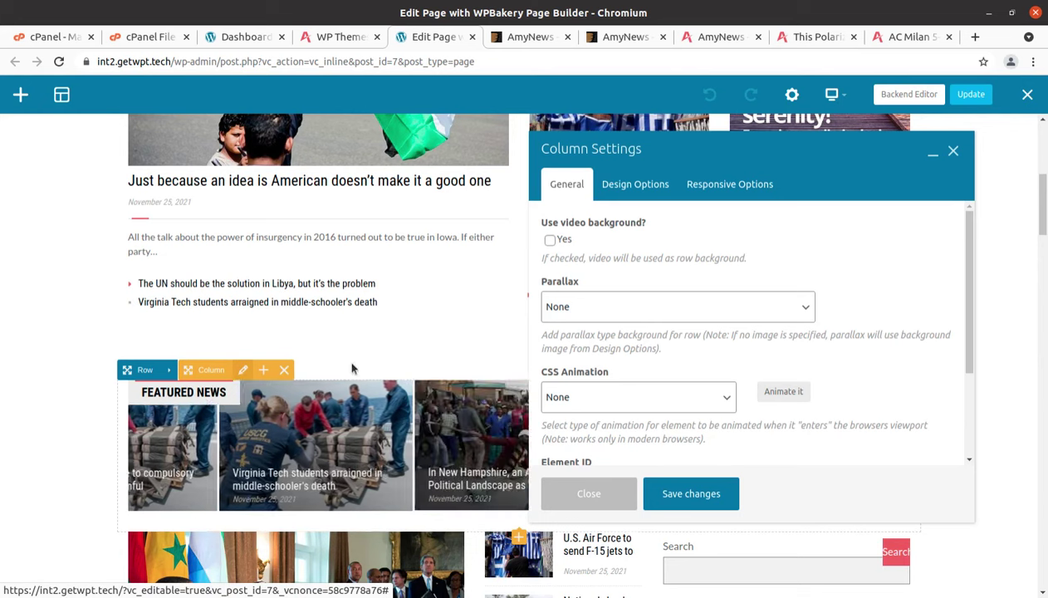
pyautogui.click(631, 186)
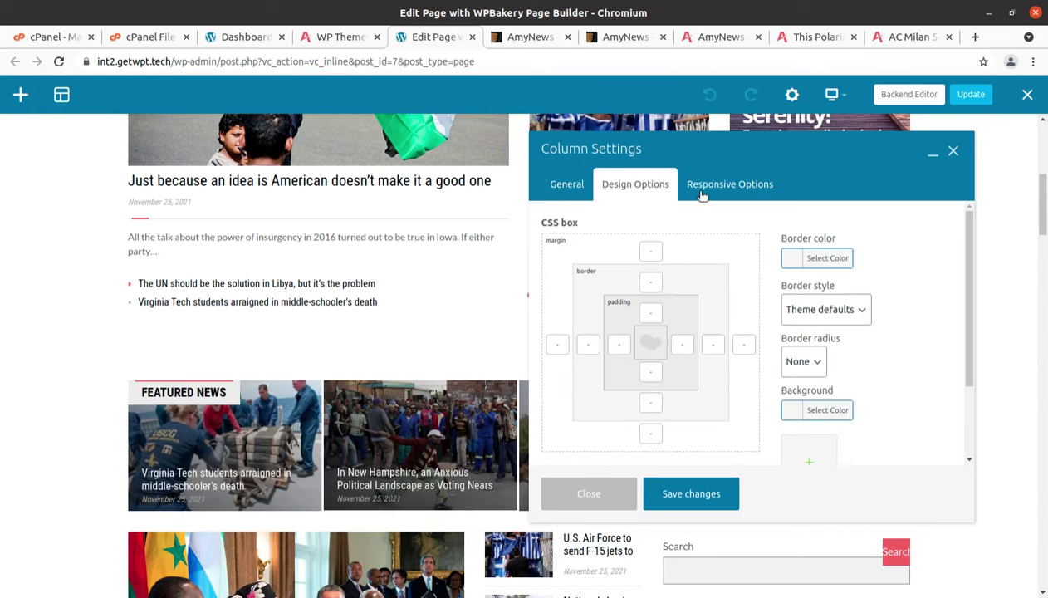
pyautogui.click(744, 186)
pyautogui.click(922, 152)
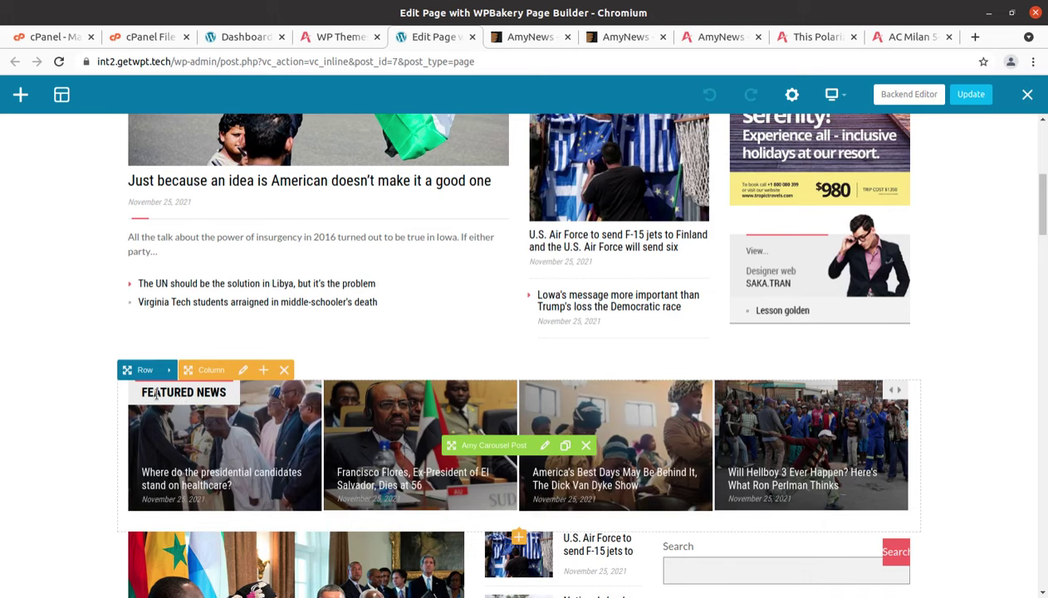
pyautogui.scroll(-1, 182, 387)
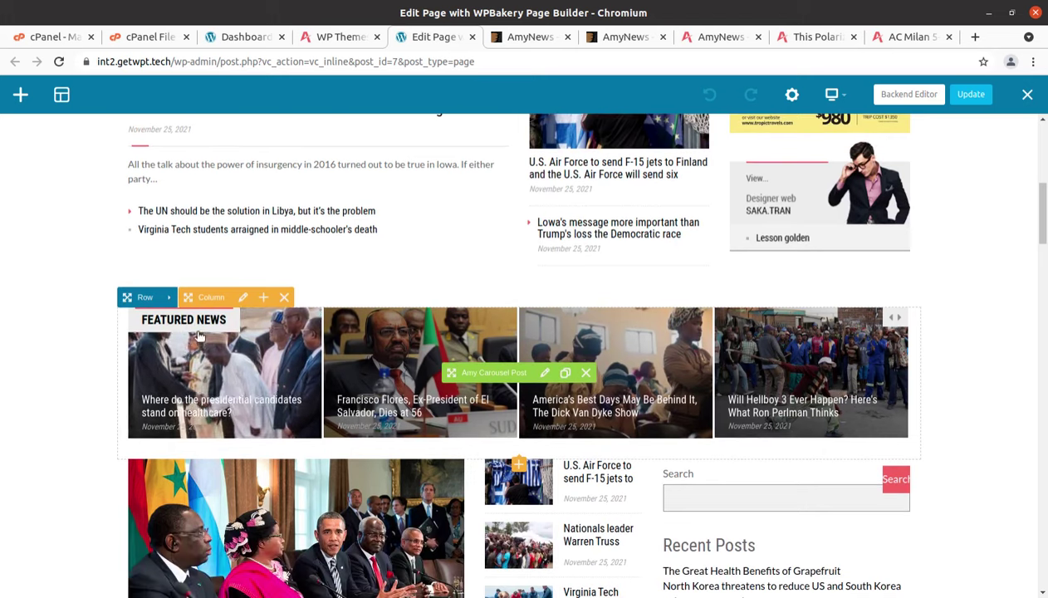
pyautogui.click(241, 299)
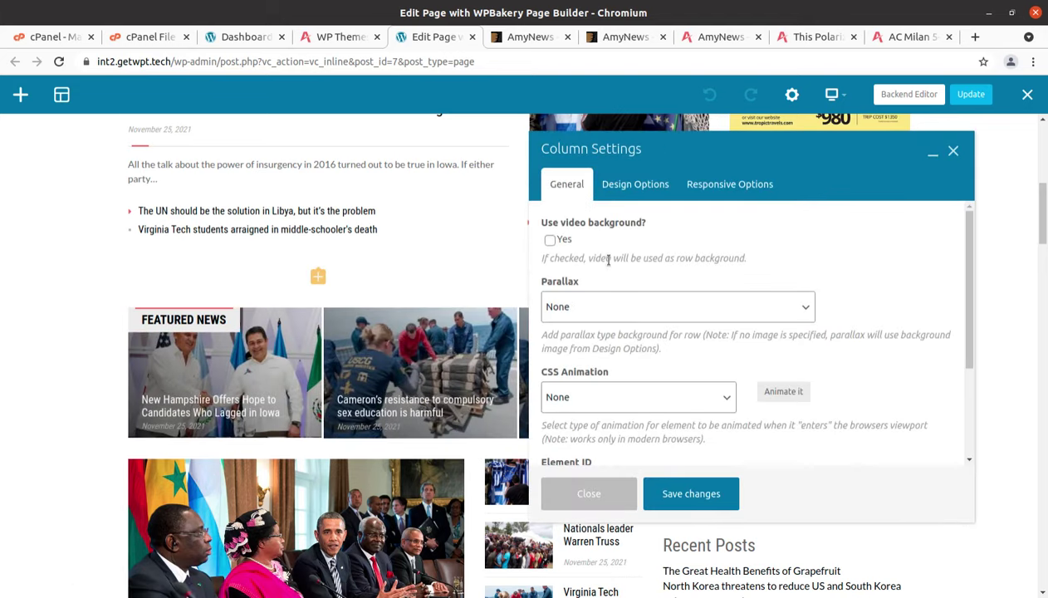
pyautogui.scroll(-3, 609, 260)
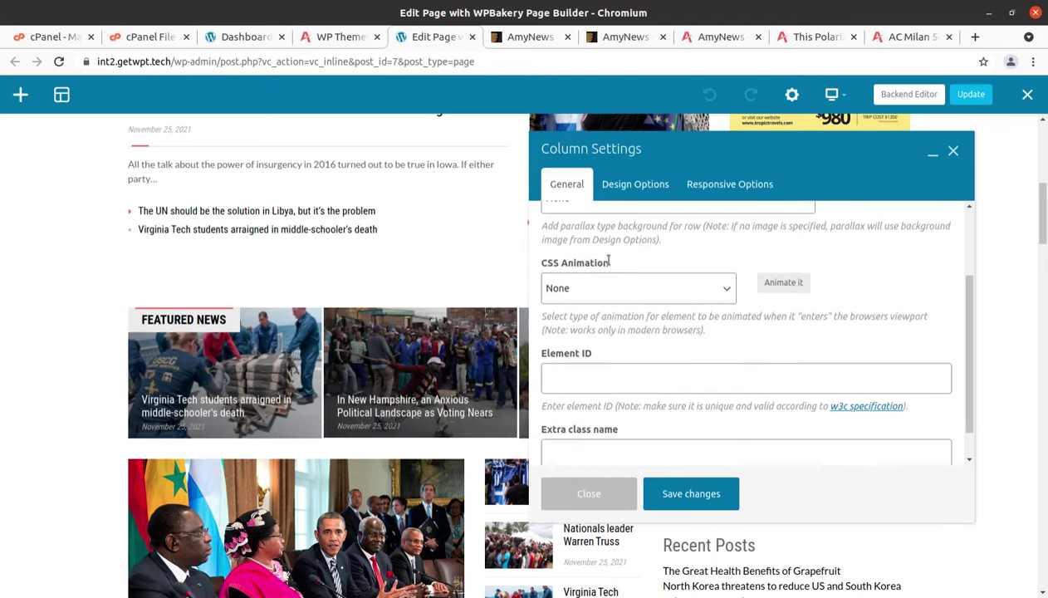
pyautogui.click(623, 195)
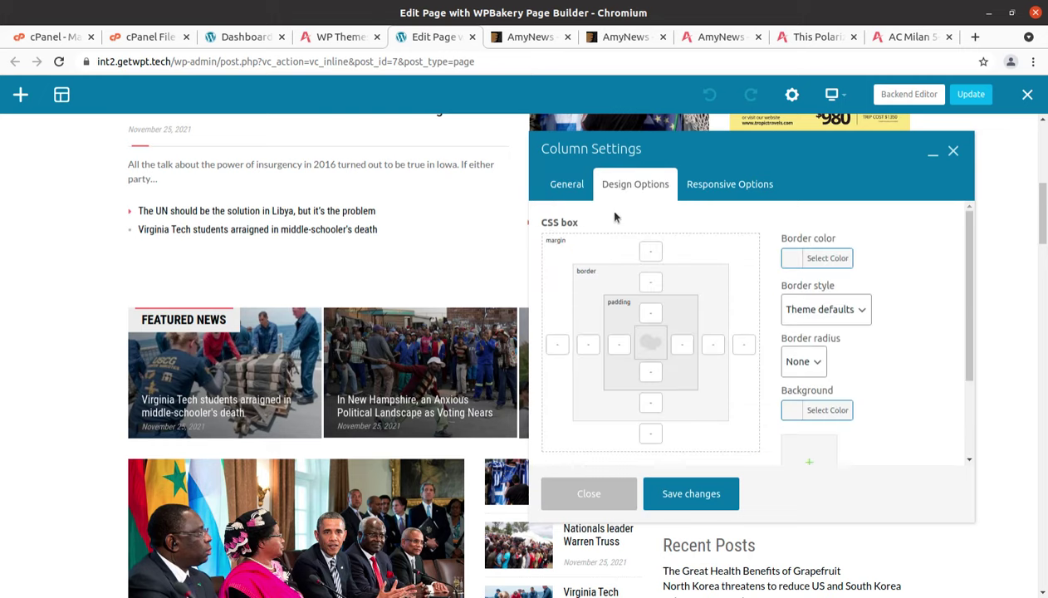
pyautogui.click(712, 193)
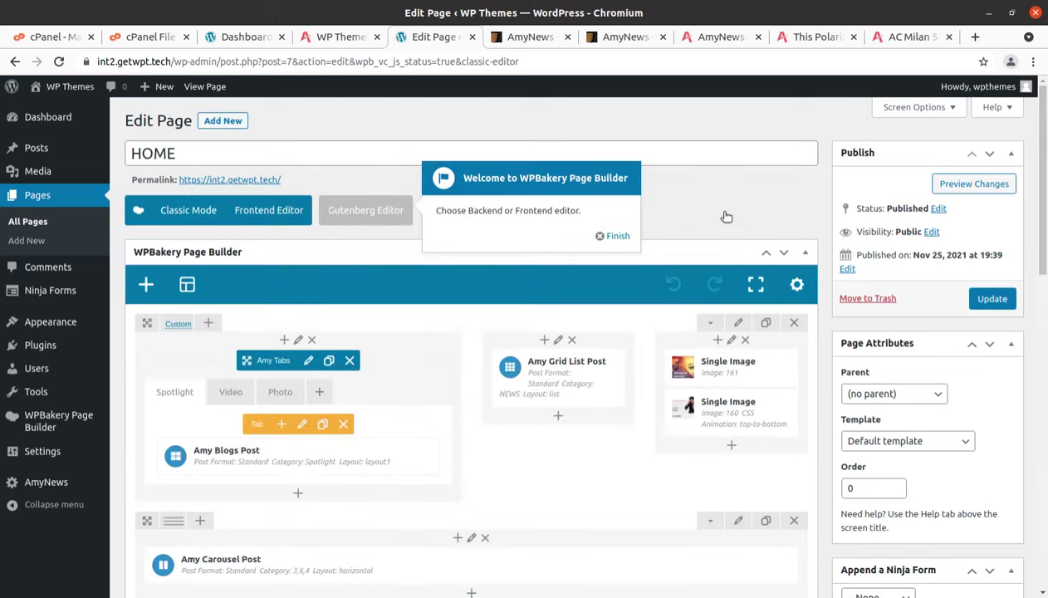
# Examine the rows, columns and Amy post elements that make up the HOME page in the backend editor
pyautogui.scroll(-3, 468, 344)
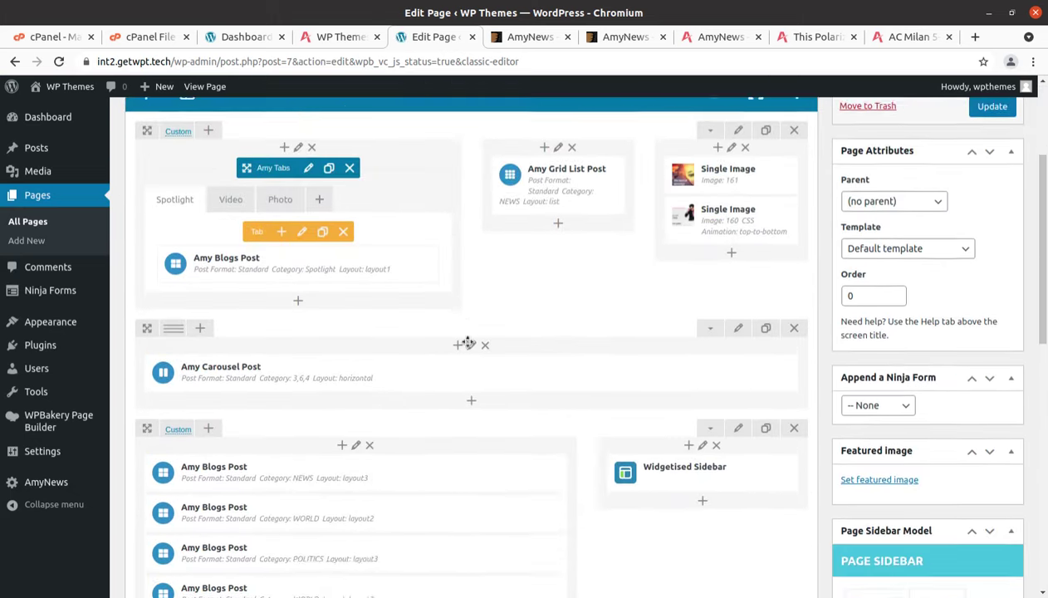
pyautogui.scroll(-1, 235, 384)
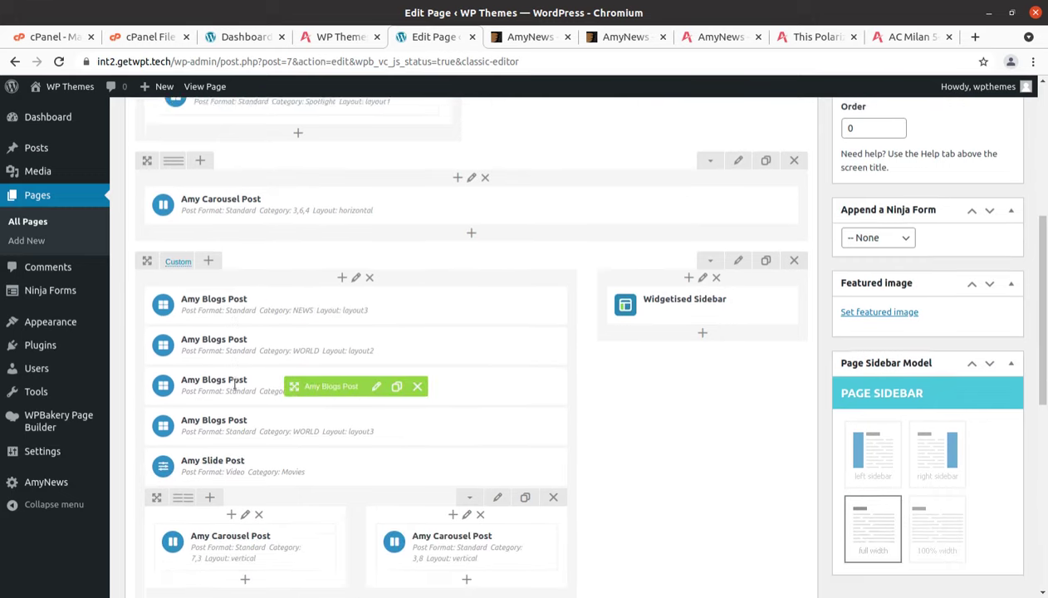
pyautogui.scroll(-1, 235, 384)
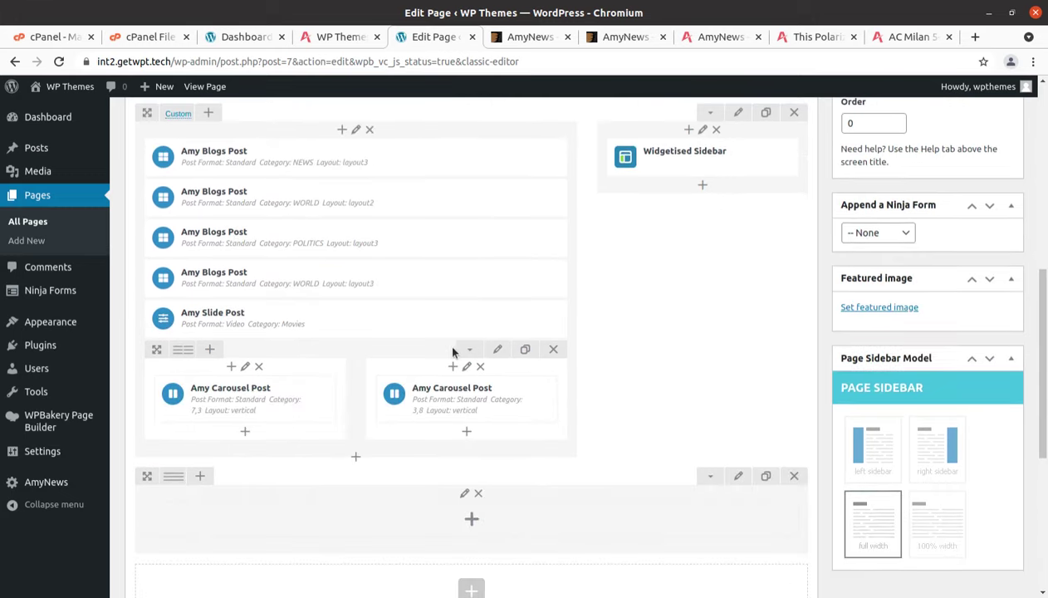
pyautogui.scroll(1, 460, 345)
pyautogui.scroll(2, 460, 346)
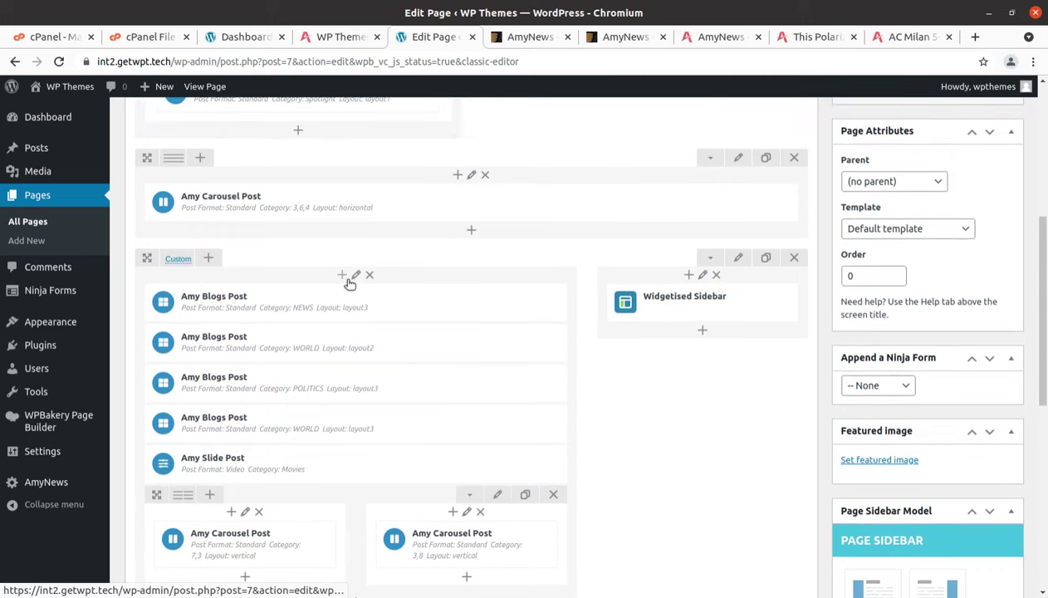
pyautogui.moveTo(304, 301)
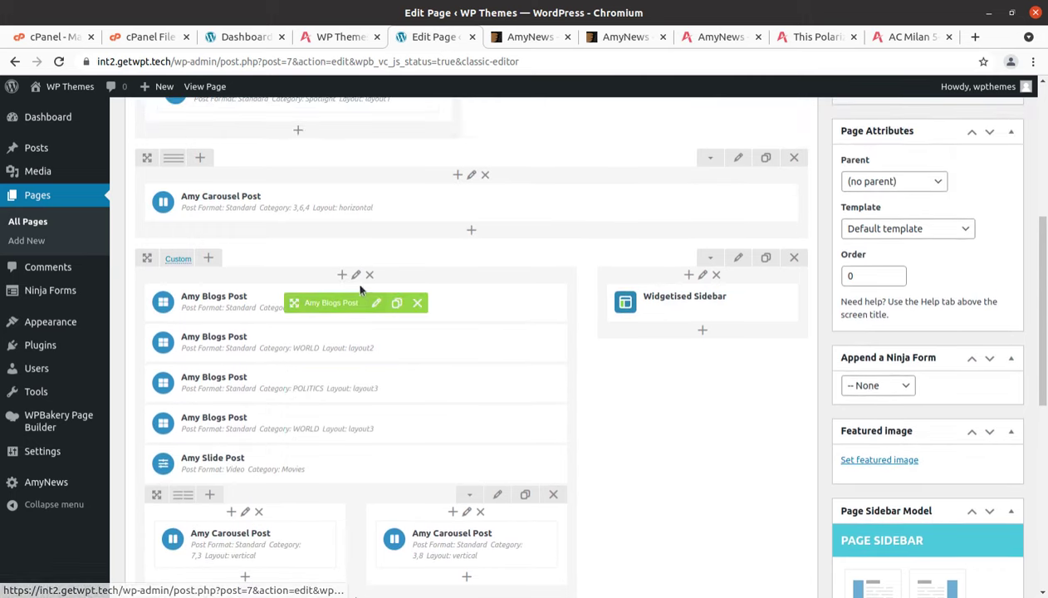
pyautogui.scroll(2, 300, 285)
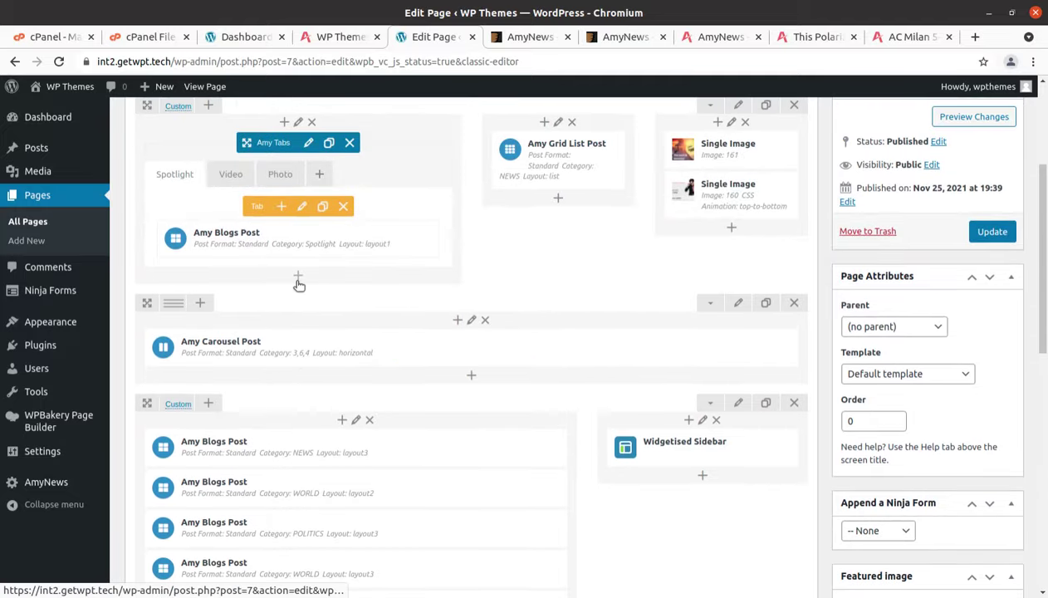
pyautogui.scroll(2, 300, 286)
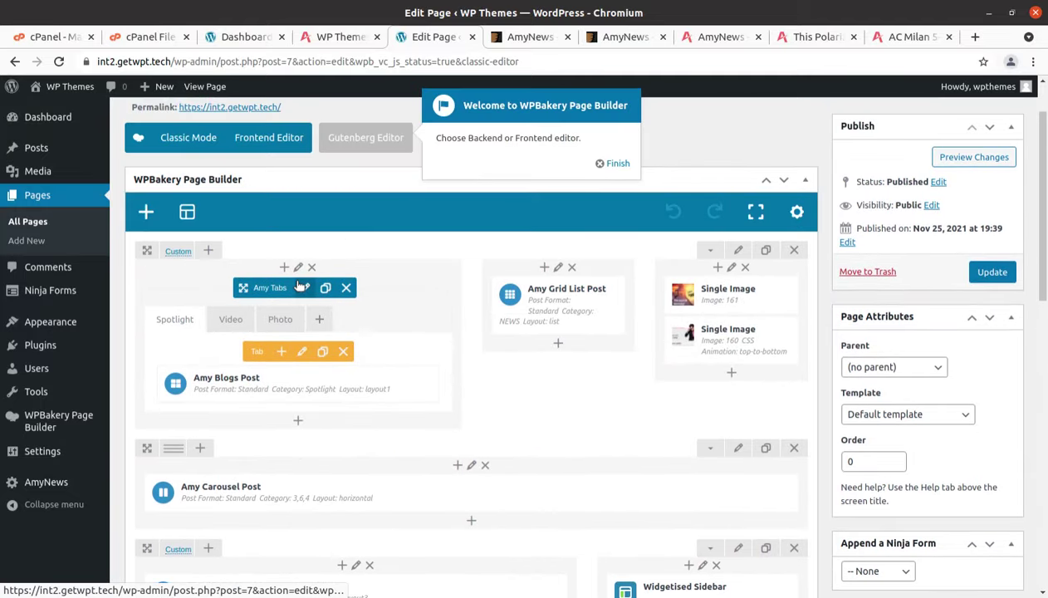
pyautogui.scroll(-3, 513, 385)
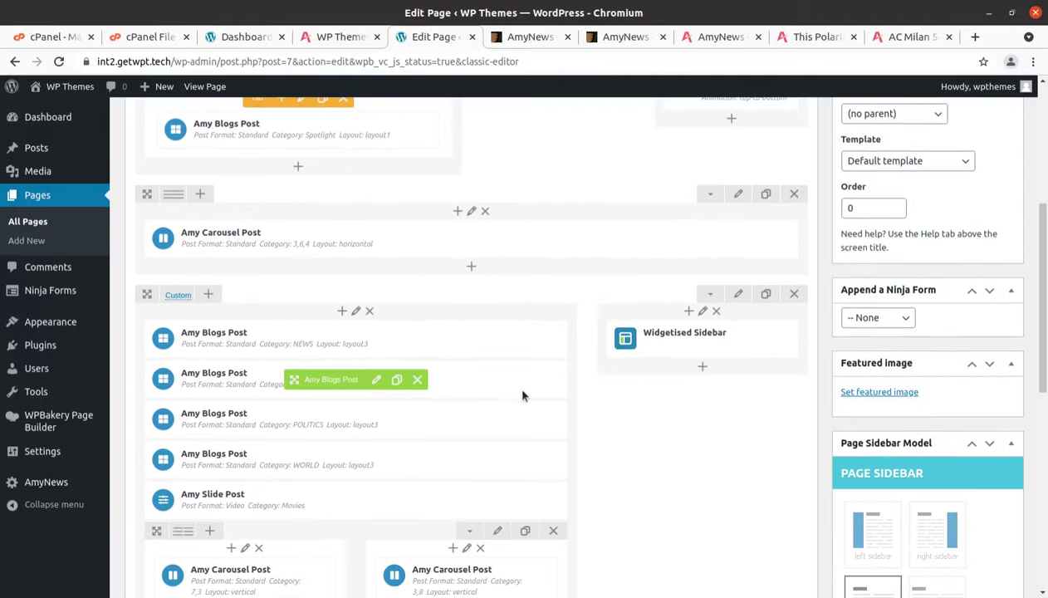
pyautogui.scroll(-1, 522, 396)
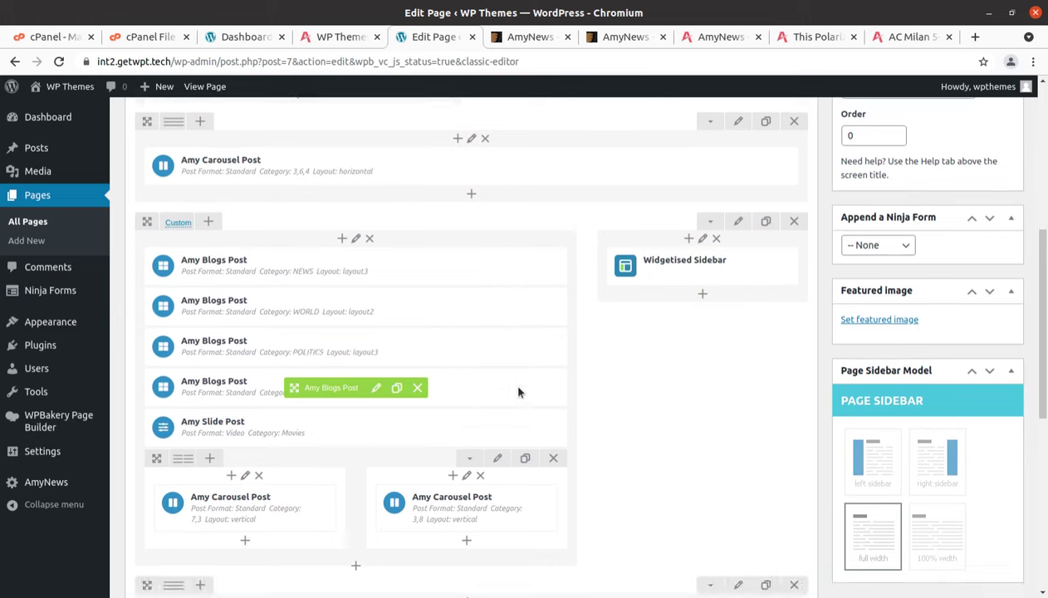
# Review the General, Design Options and Responsive Options settings of the column with the Amy Blogs Post elements, and close them
pyautogui.click(359, 238)
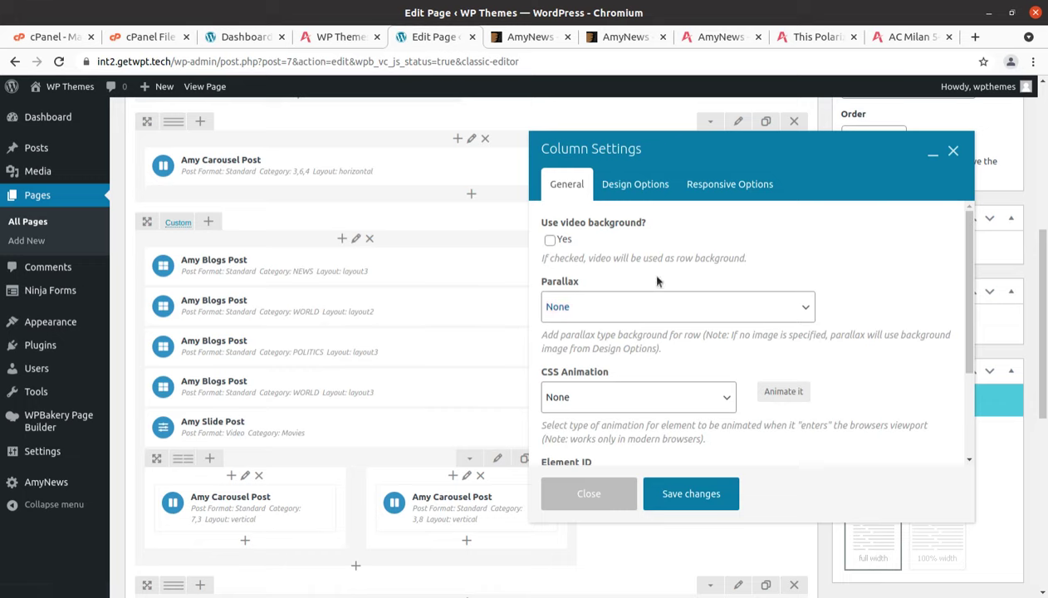
pyautogui.scroll(-3, 652, 278)
pyautogui.scroll(3, 639, 249)
pyautogui.click(619, 188)
pyautogui.click(706, 192)
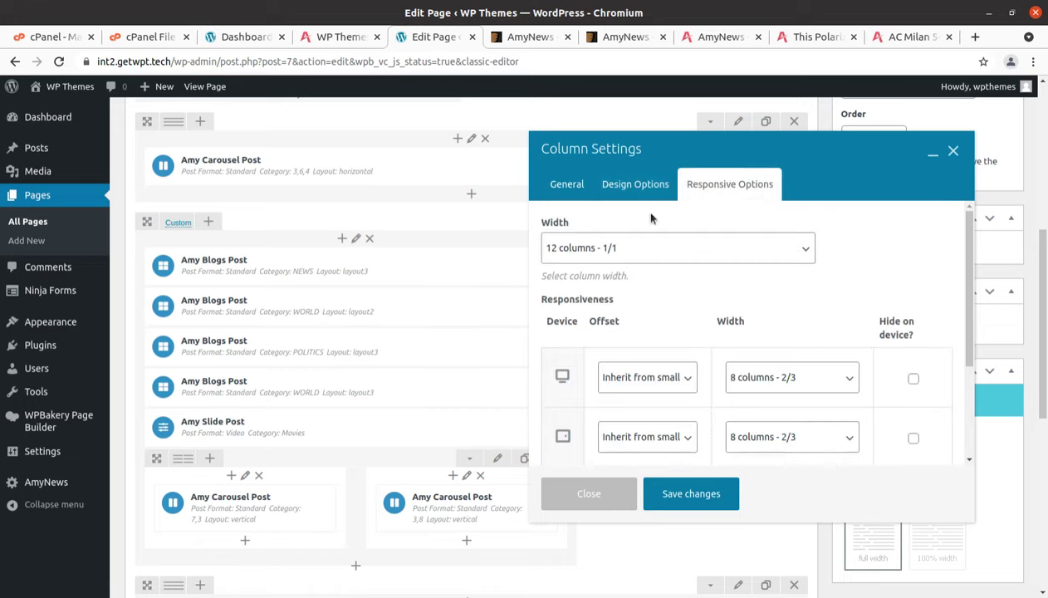
pyautogui.scroll(-3, 704, 282)
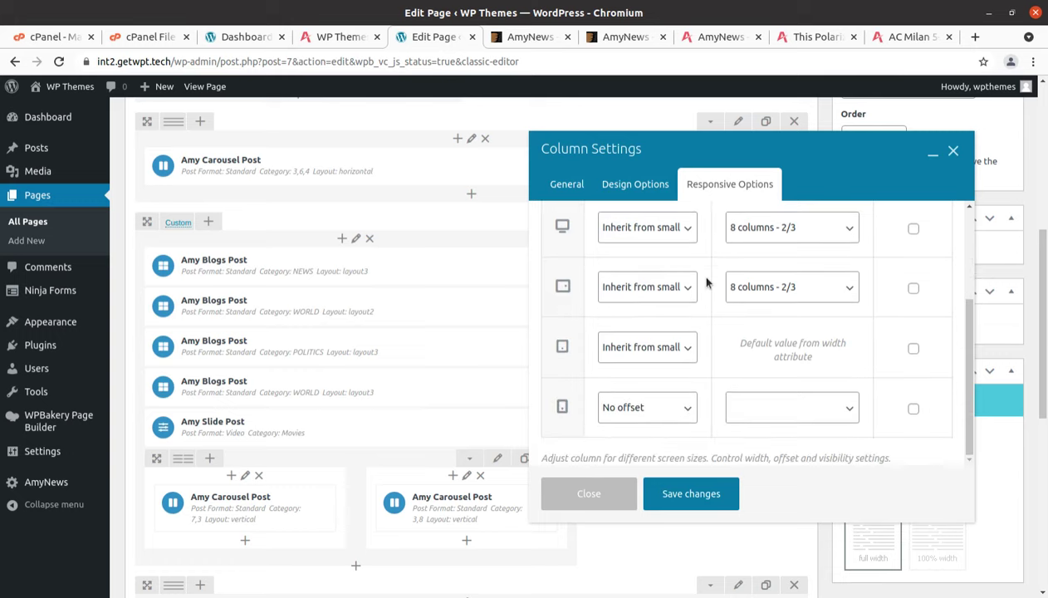
pyautogui.scroll(3, 706, 266)
pyautogui.click(652, 188)
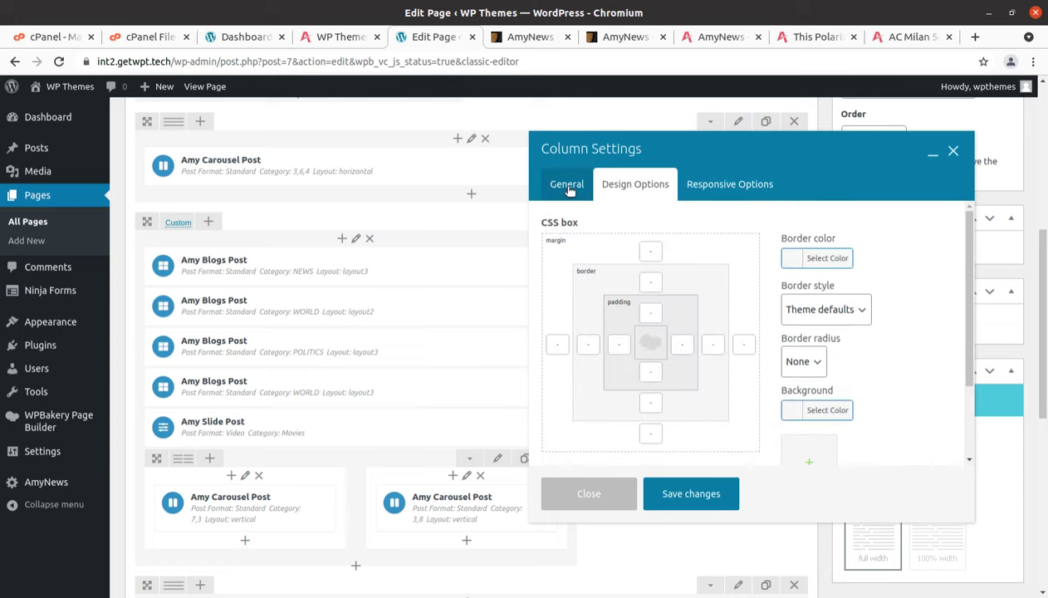
pyautogui.click(567, 188)
pyautogui.click(954, 153)
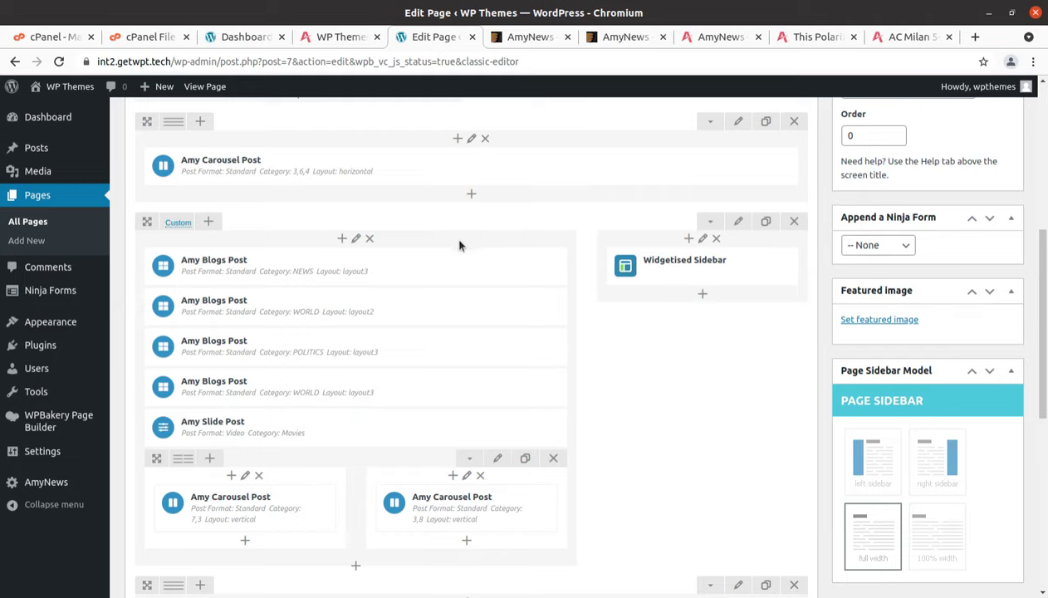
# Try moving the Amy Slide Post element up among the Amy Blogs Post elements and look over the layout
pyautogui.moveTo(274, 427); pyautogui.dragTo(331, 311)
pyautogui.scroll(-2, 331, 311)
pyautogui.scroll(-3, 331, 311)
pyautogui.scroll(5, 332, 311)
pyautogui.scroll(5, 332, 311)
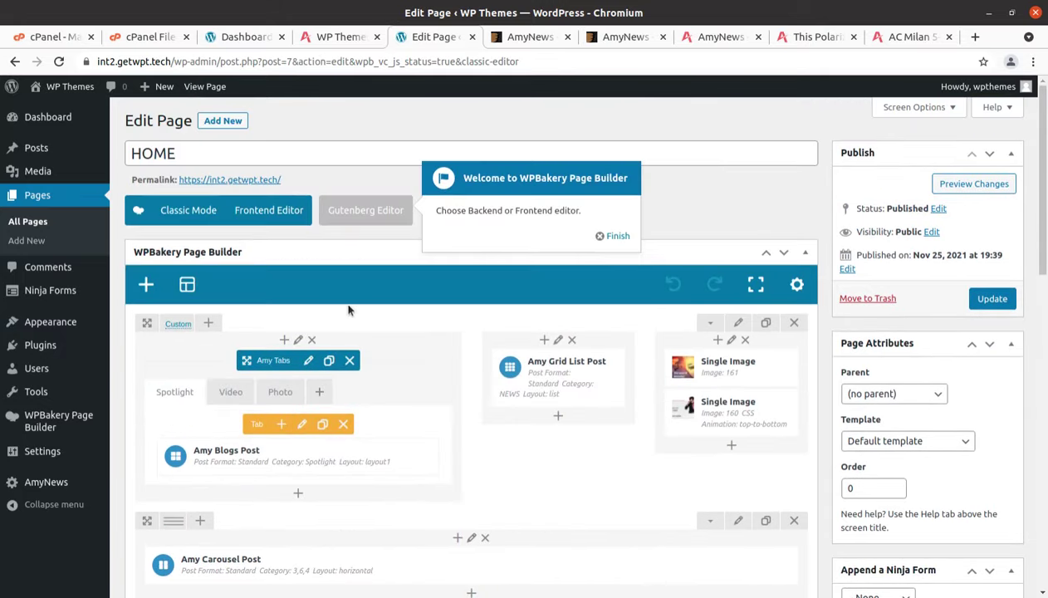
# Dismiss the WPBakery Page Builder welcome tip and return to the WordPress dashboard
pyautogui.click(597, 240)
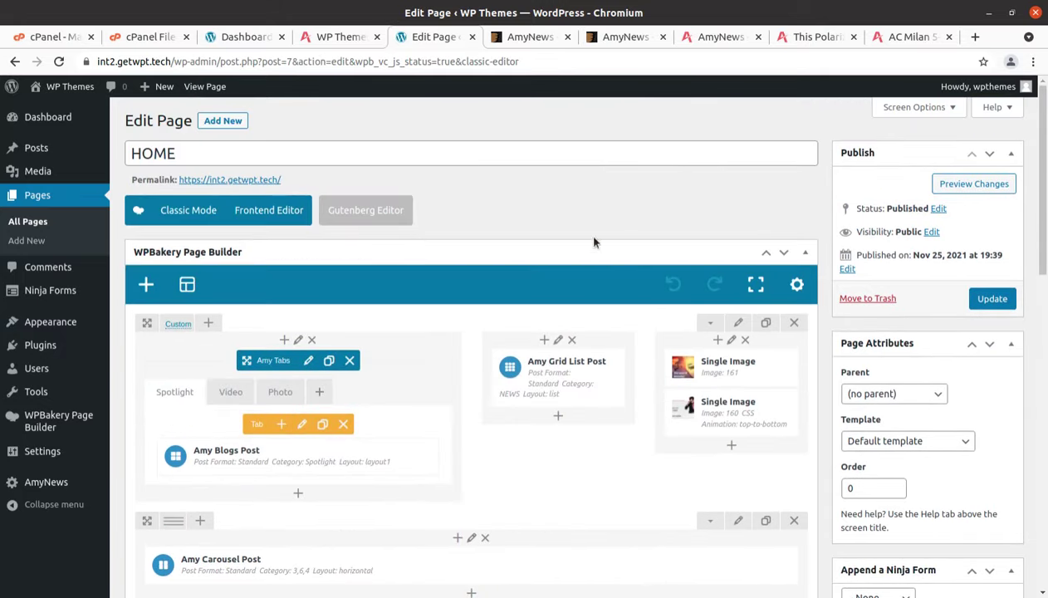
pyautogui.click(45, 123)
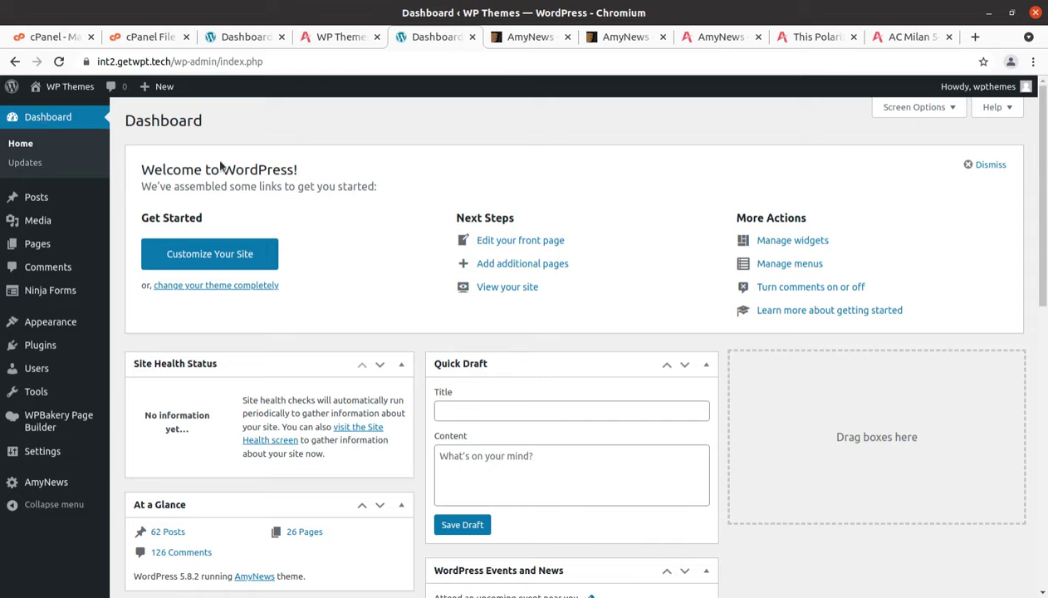
# Revisit the AmyNews ThemeForest listing and its preview, and look at the live AmyNews news demo
pyautogui.click(551, 38)
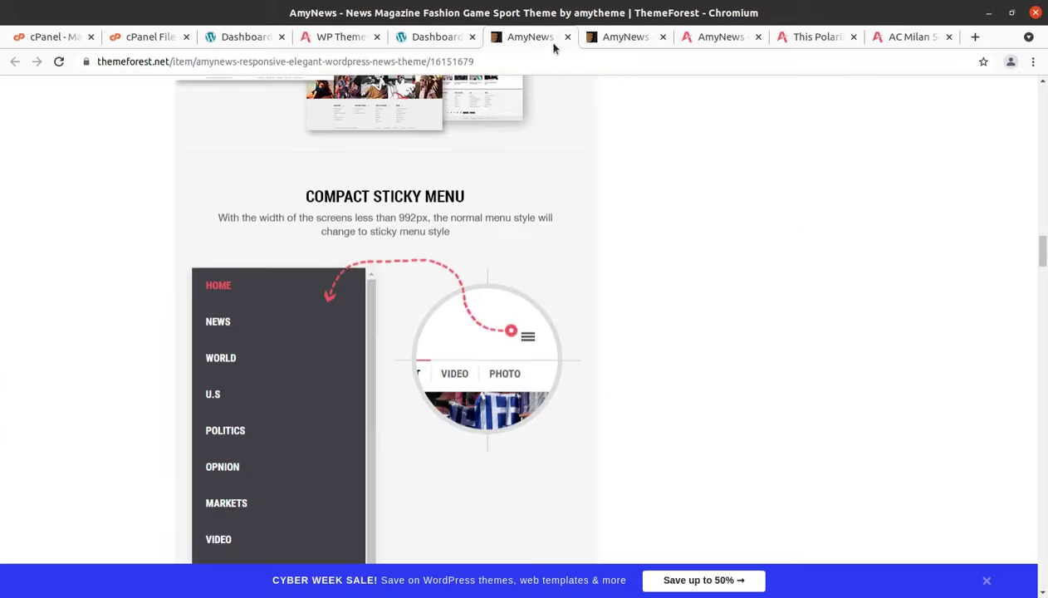
pyautogui.click(595, 43)
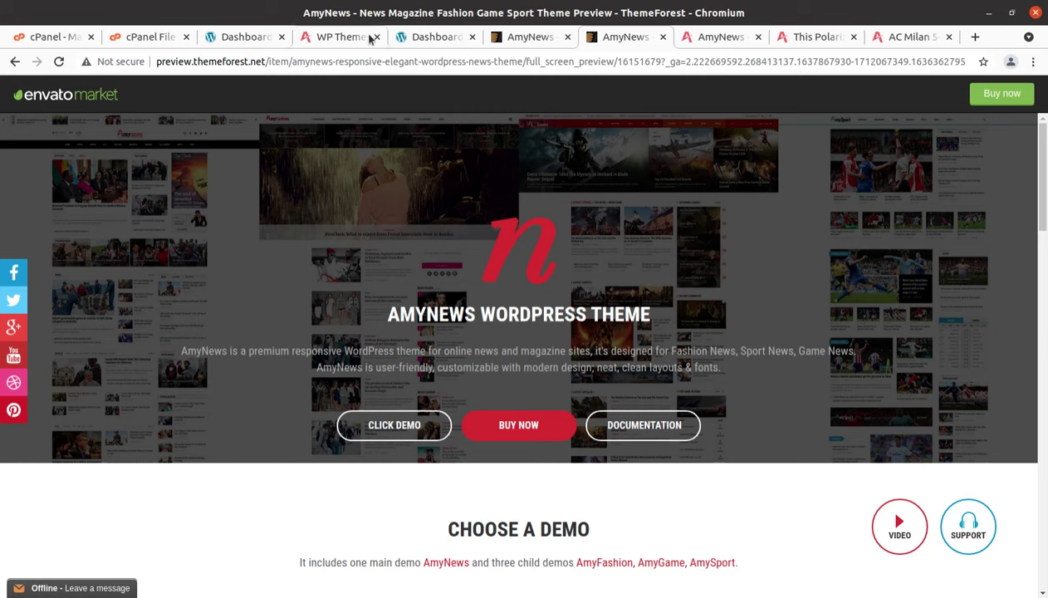
pyautogui.click(719, 39)
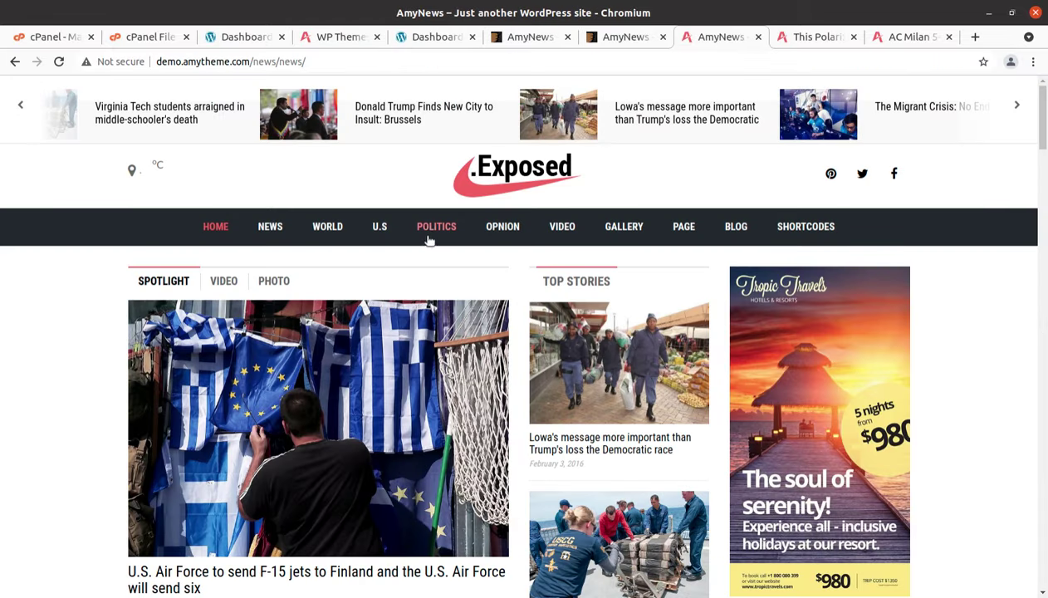
pyautogui.scroll(-2, 427, 241)
pyautogui.scroll(-1, 428, 241)
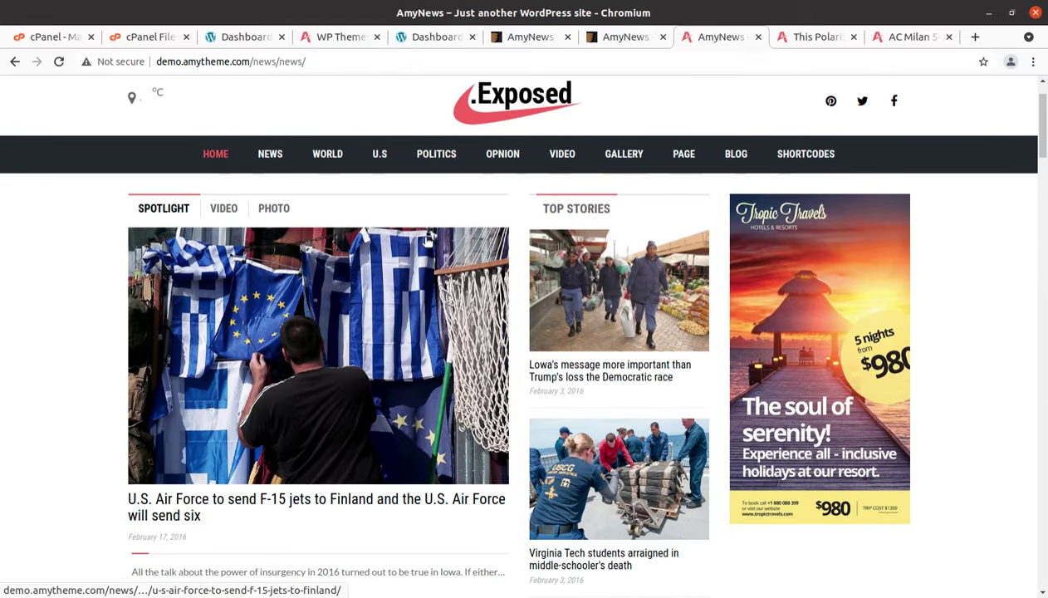